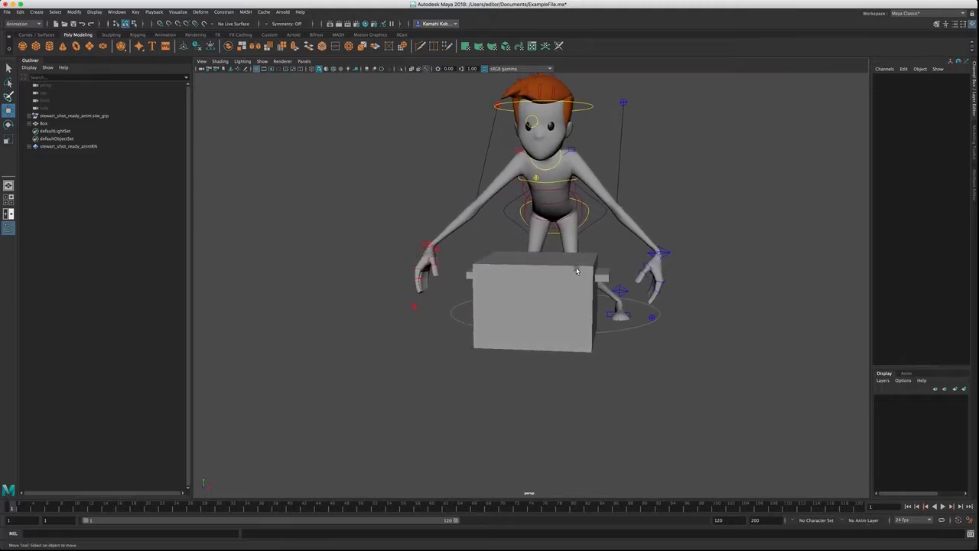
Step: Inspect the character's hands and the box with its side handles from several angles
left_click_drag(516, 96, 585, 96, "alt")
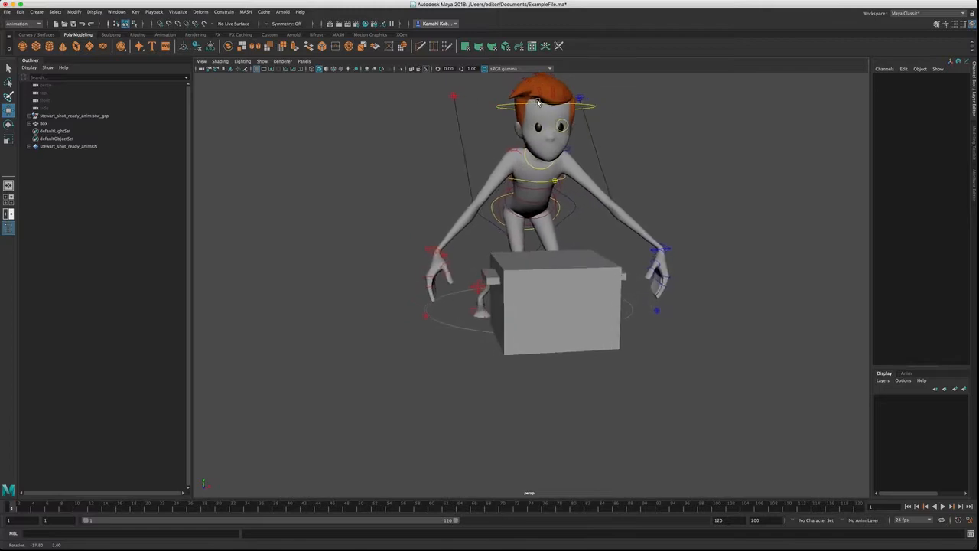
left_click(453, 99)
left_click_drag(677, 105, 629, 195, "alt")
left_click(682, 160)
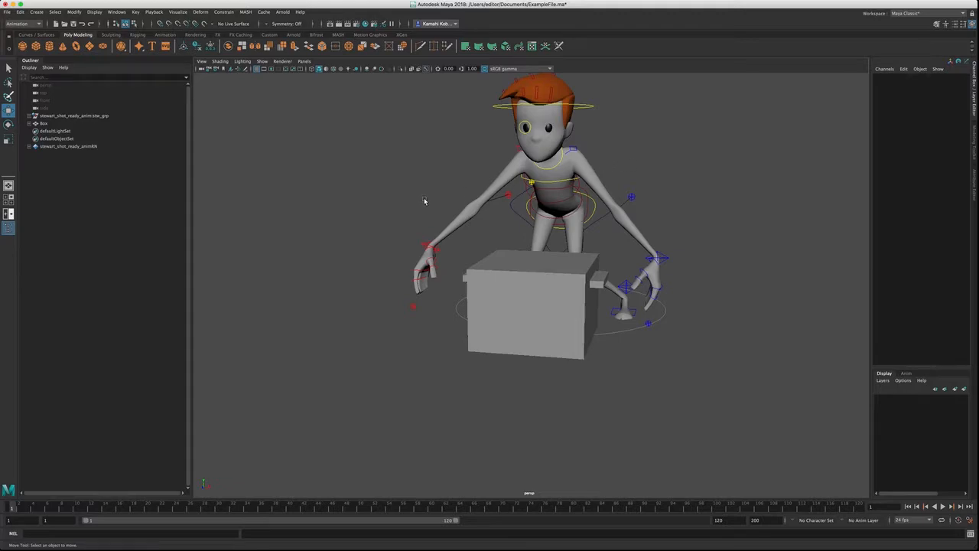
left_click_drag(429, 197, 435, 211, "alt")
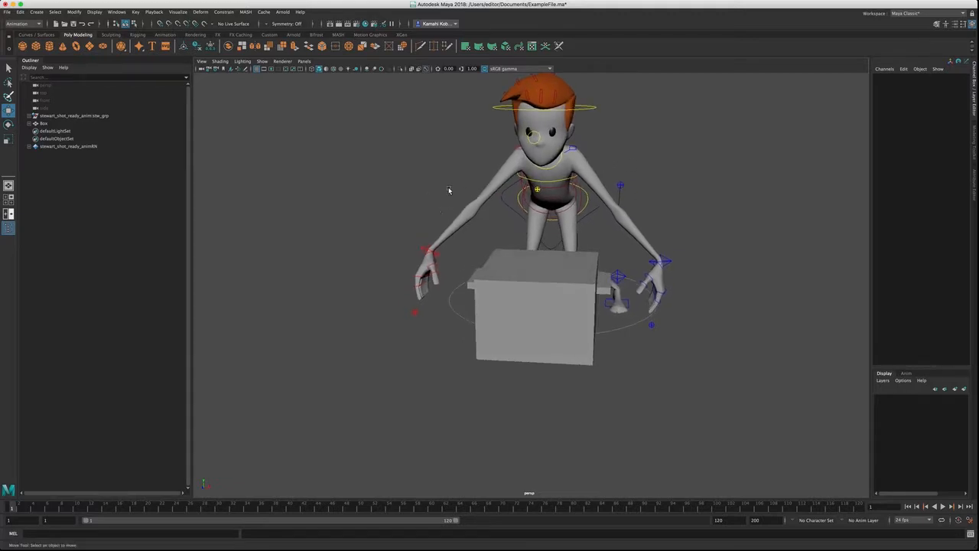
left_click_drag(504, 216, 514, 230, "alt")
left_click(498, 299)
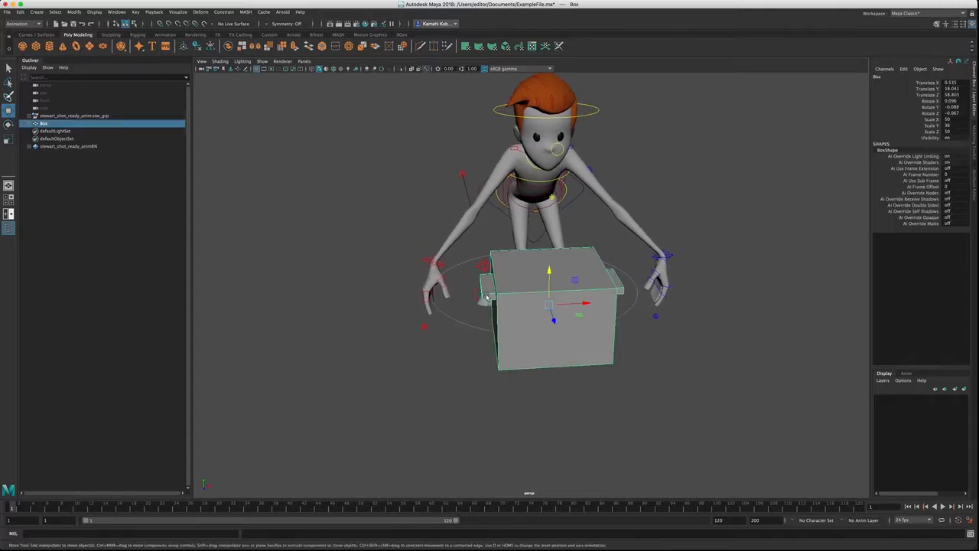
left_click_drag(493, 302, 523, 283, "alt")
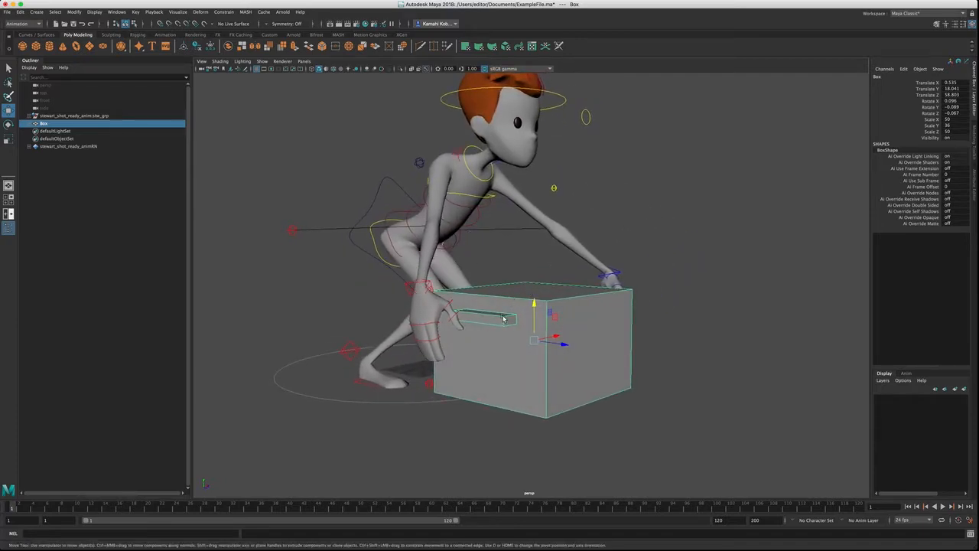
left_click(546, 263)
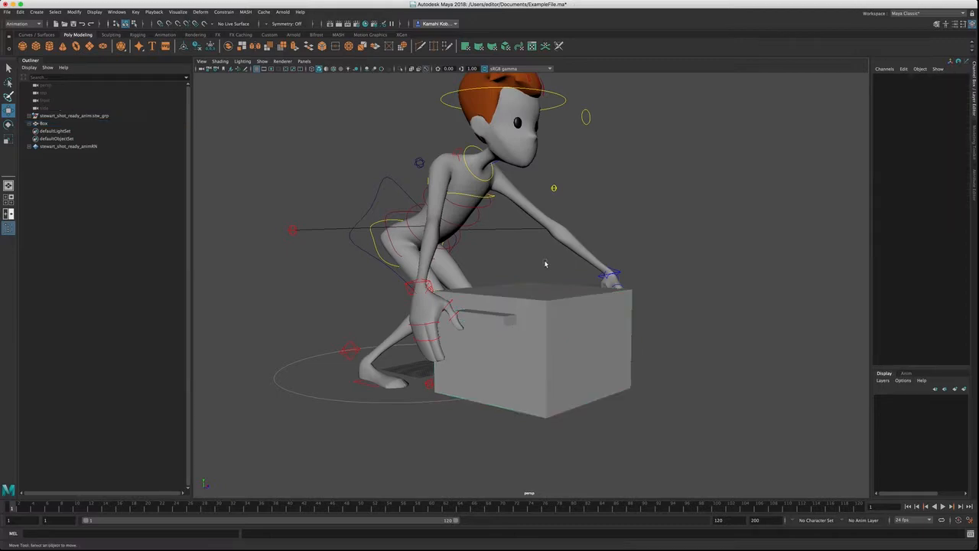
left_click_drag(553, 325, 544, 332, "alt")
left_click(548, 323)
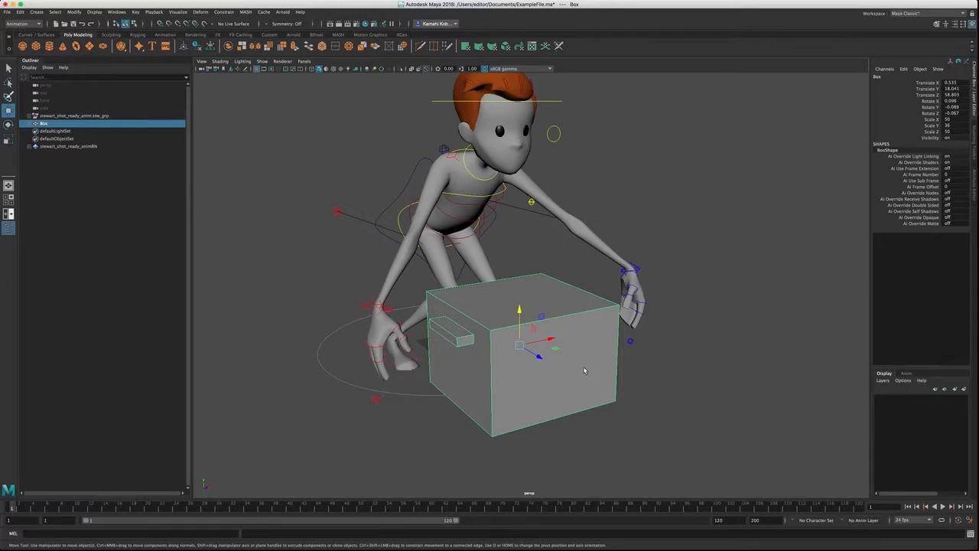
left_click_drag(581, 352, 594, 338, "alt")
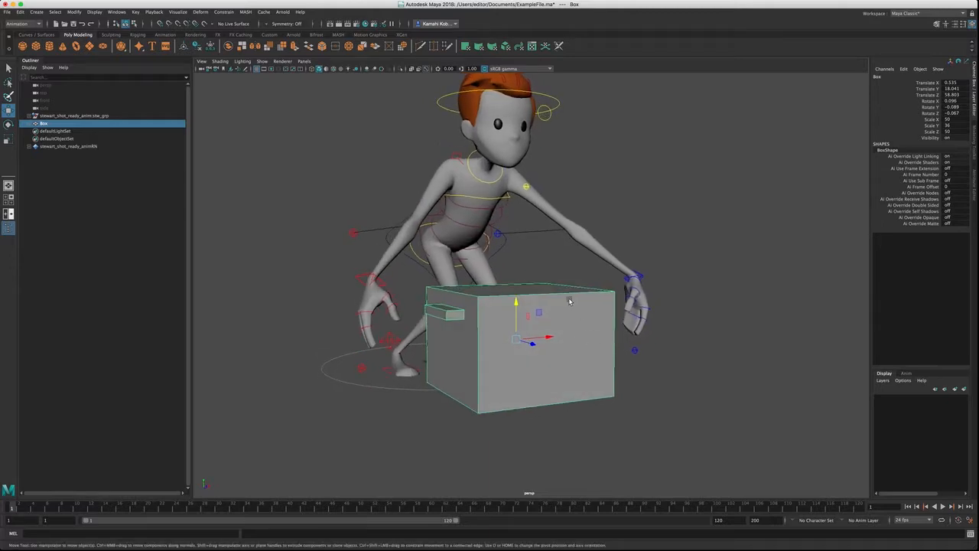
left_click(364, 274)
left_click_drag(364, 275, 681, 255, "alt")
left_click(682, 255)
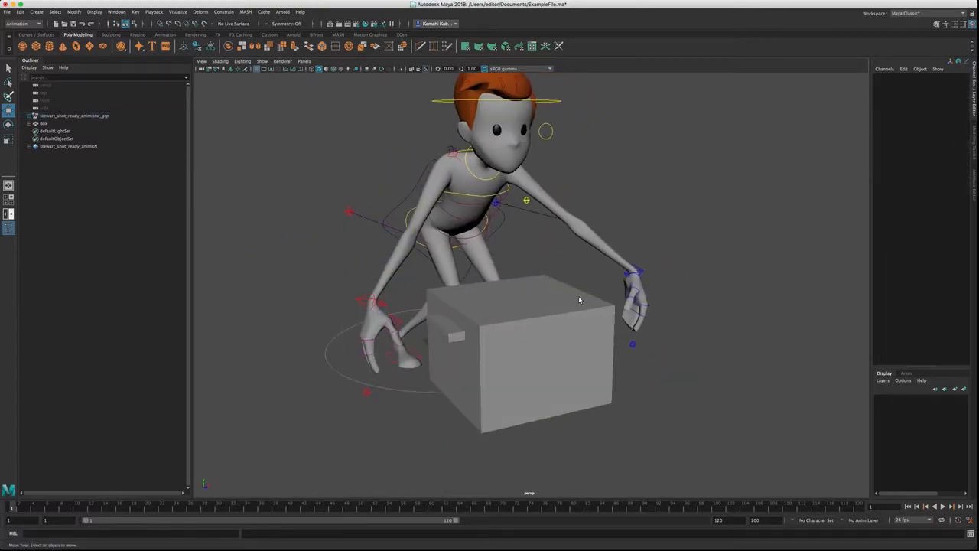
left_click(554, 312)
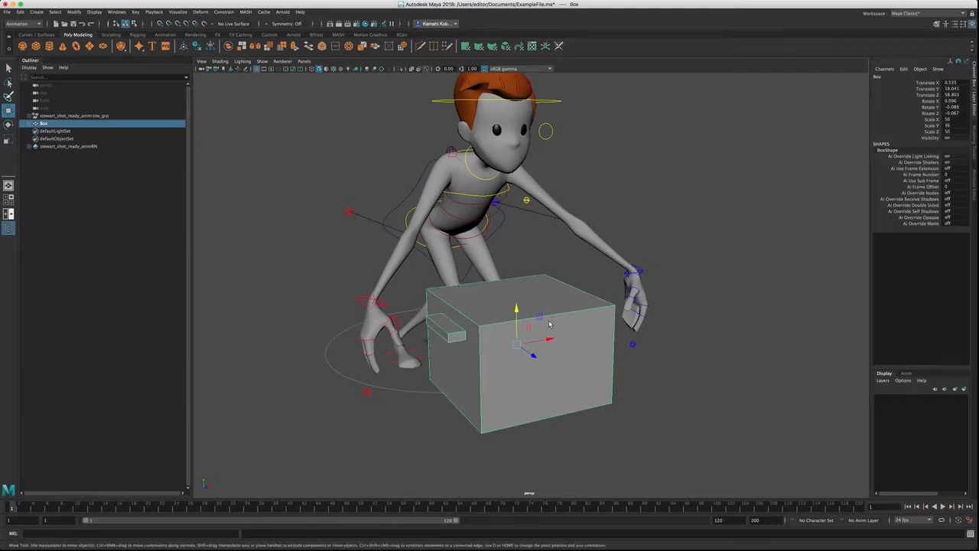
left_click_drag(557, 329, 618, 317, "alt")
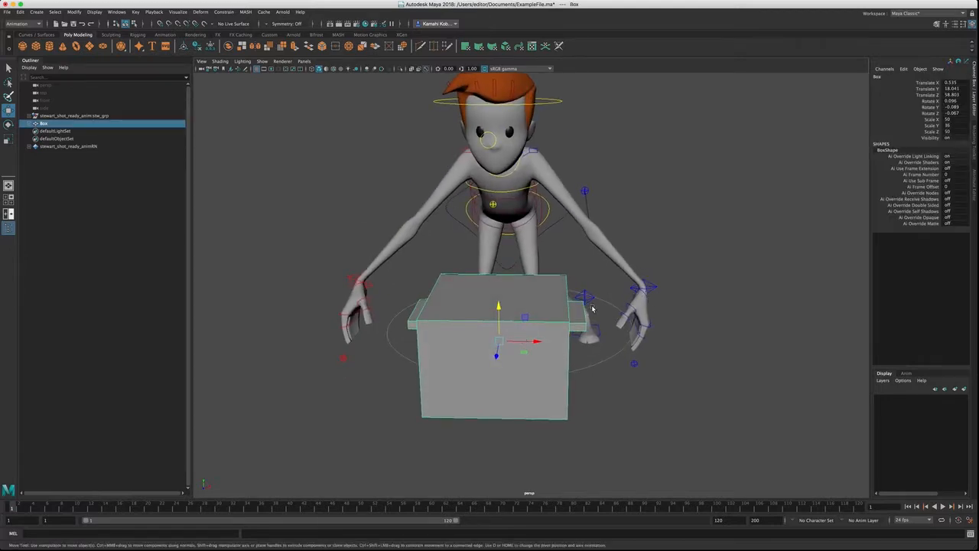
left_click_drag(473, 314, 529, 316, "alt")
left_click(306, 184)
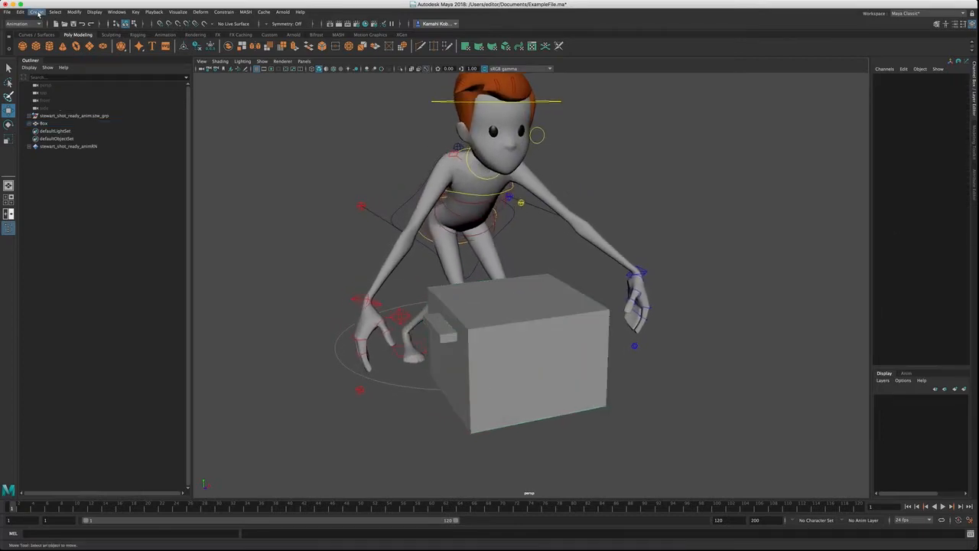
Step: Create a locator and move it near the box handle on the character's right-hand side, about X -32.9, Y 30.0, Z 63.5
left_click(36, 12)
left_click(52, 125)
left_click_drag(511, 443, 511, 361, "alt")
left_click_drag(510, 293, 456, 400)
left_click_drag(425, 363, 417, 323)
left_click_drag(414, 356, 486, 306, "alt")
right_click_drag(486, 306, 505, 308, "alt")
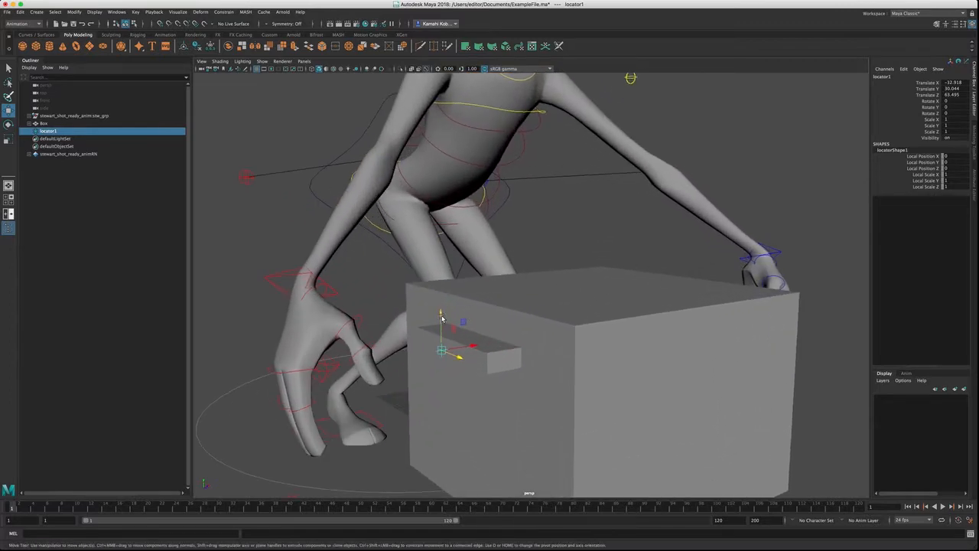
Step: Fine-tune the locator's position against the right-hand handle to about X -30.7, Y 27.8, Z 59.7
left_click_drag(443, 316, 444, 321)
left_click_drag(464, 339, 400, 276, "alt")
left_click_drag(367, 239, 368, 251)
left_click_drag(398, 268, 688, 299, "alt")
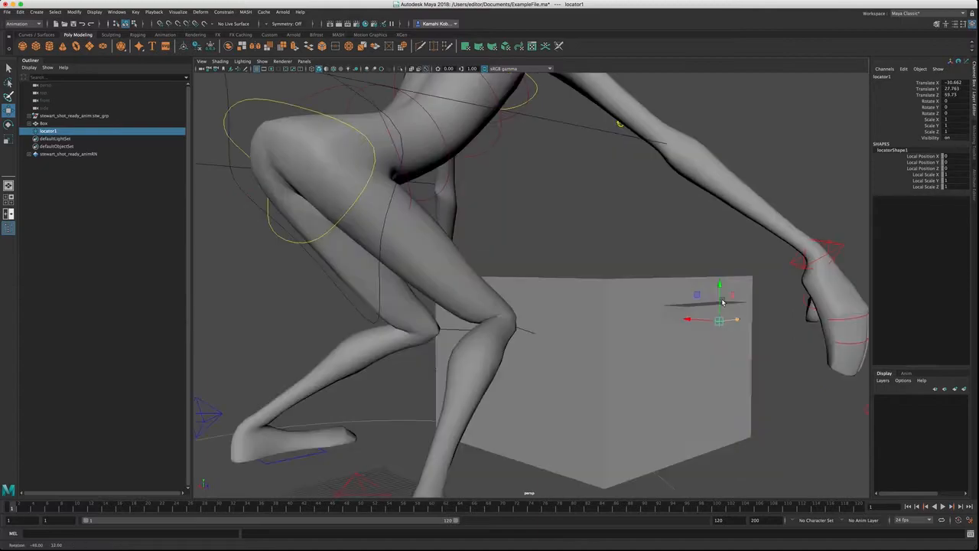
left_click_drag(744, 320, 725, 320)
left_click_drag(764, 283, 622, 319, "alt")
Step: Scale the locator up uniformly to about 7.26 and rename it RightHandConstraint
key("r")
left_click_drag(460, 419, 673, 413)
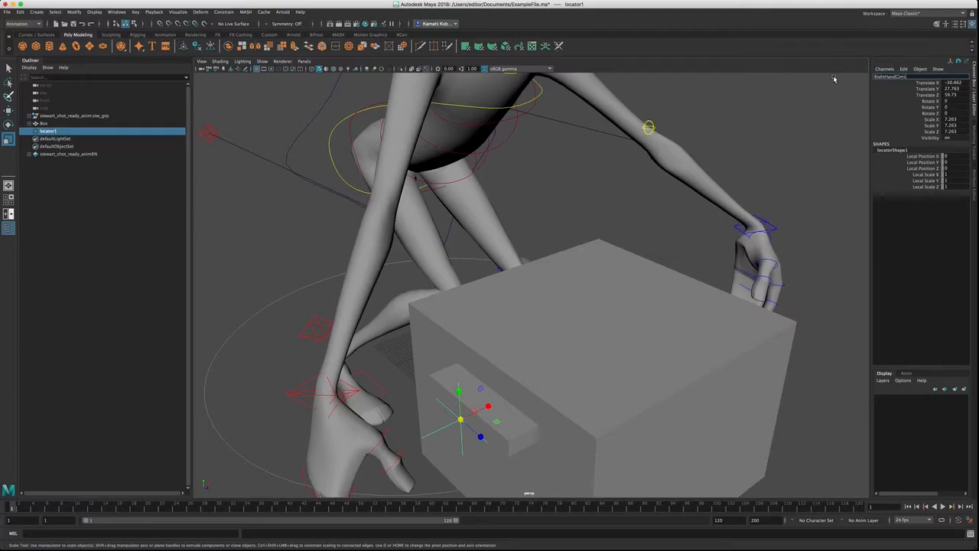
type("traint")
key("Return")
Step: Duplicate RightHandConstraint and move the copy along X to the opposite box handle, at about X 32.05
key("w")
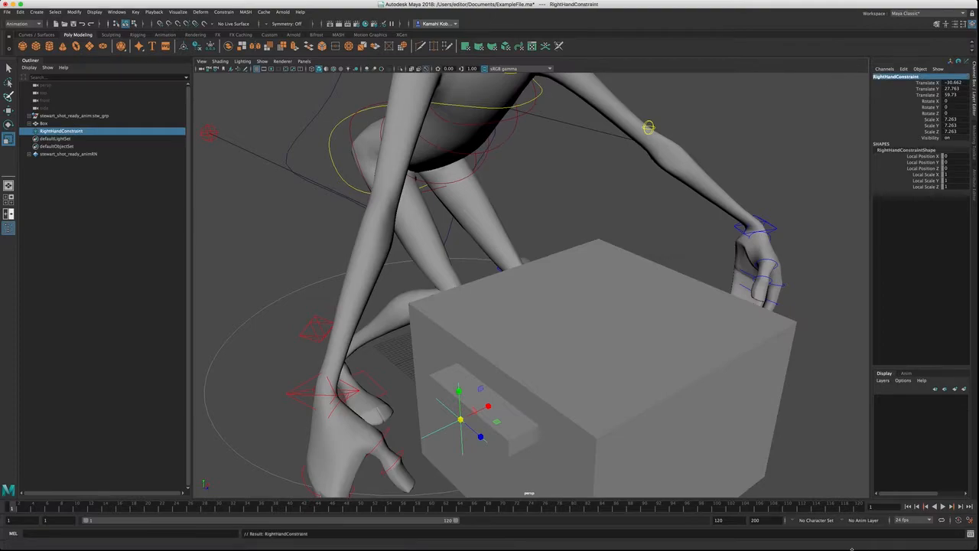
key("ctrl+d")
left_click_drag(612, 433, 610, 406, "alt")
left_click_drag(468, 397, 424, 396, "alt")
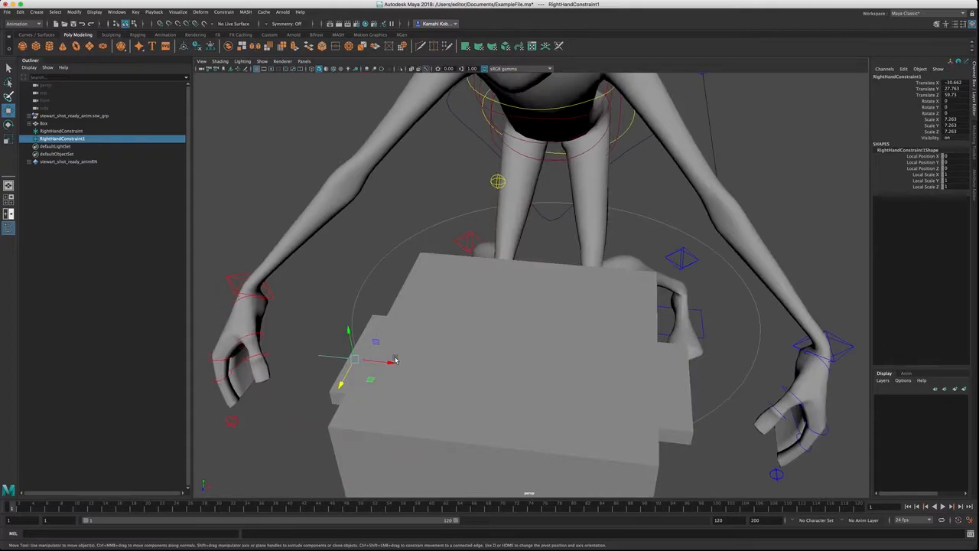
left_click_drag(395, 360, 730, 408)
left_click_drag(730, 408, 696, 403, "alt")
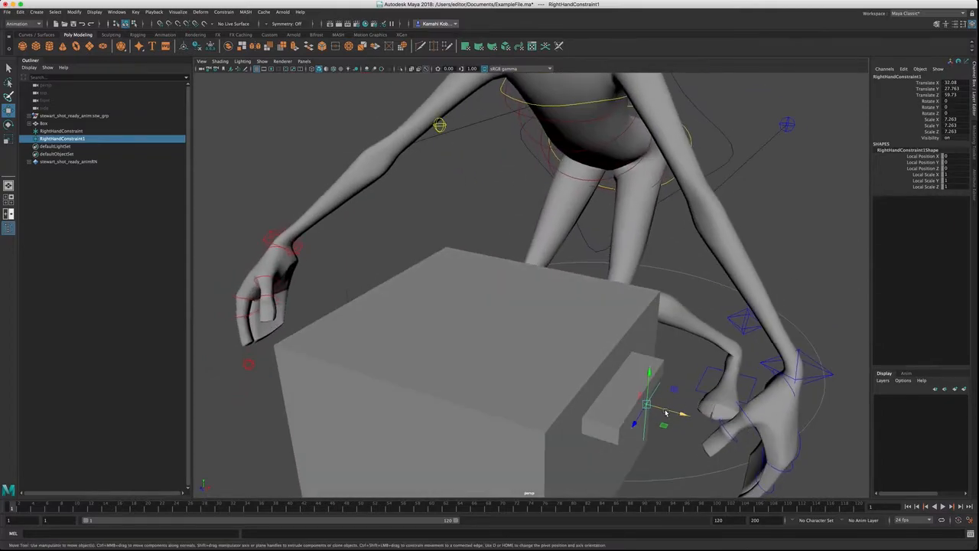
Step: Rename the duplicated locator at the character's left-hand handle LeftHandConstraint
double_click(891, 76)
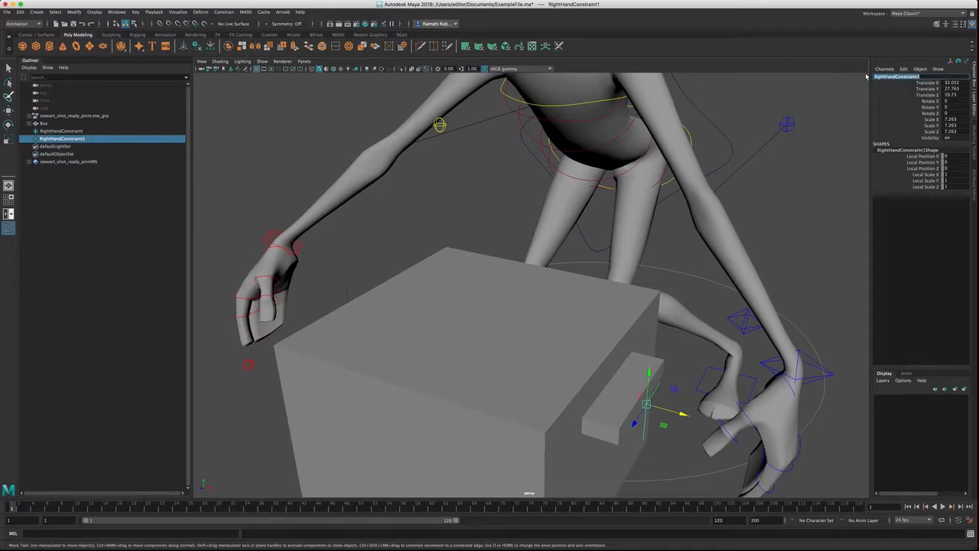
type("LeftHandConstraint")
key("Return")
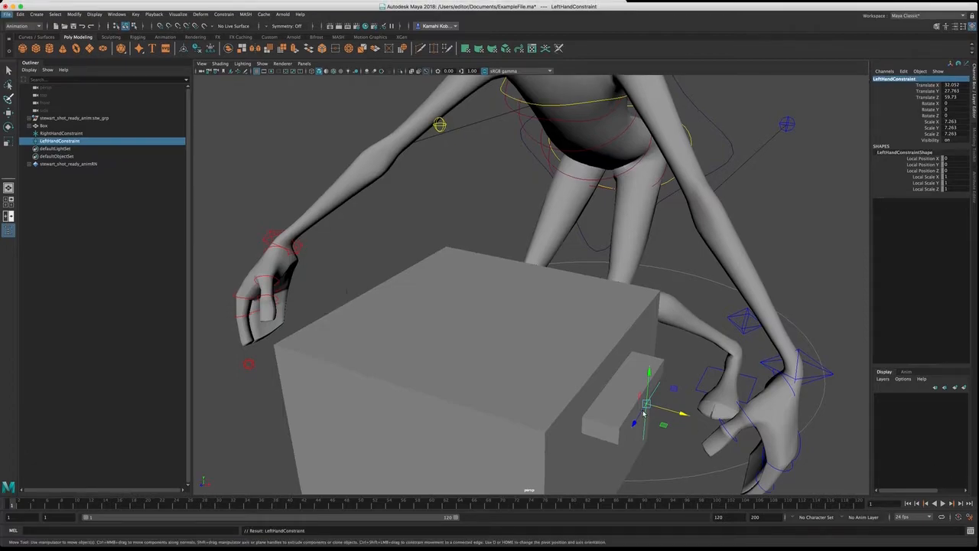
Step: Duplicate both hand constraint locators and rename the right-hand copy RightHandOffset
left_click_drag(629, 406, 703, 361, "alt")
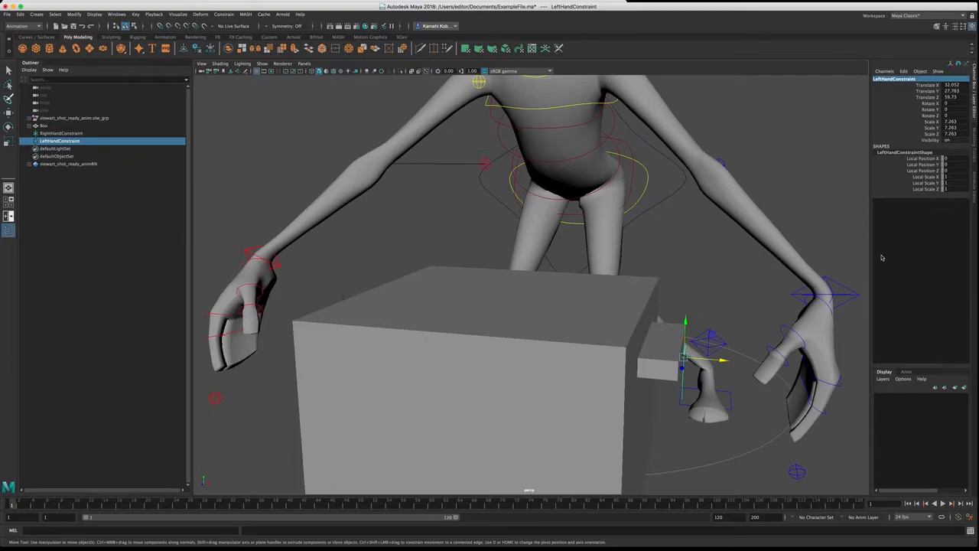
left_click(99, 135, "shift")
key("ctrl+d")
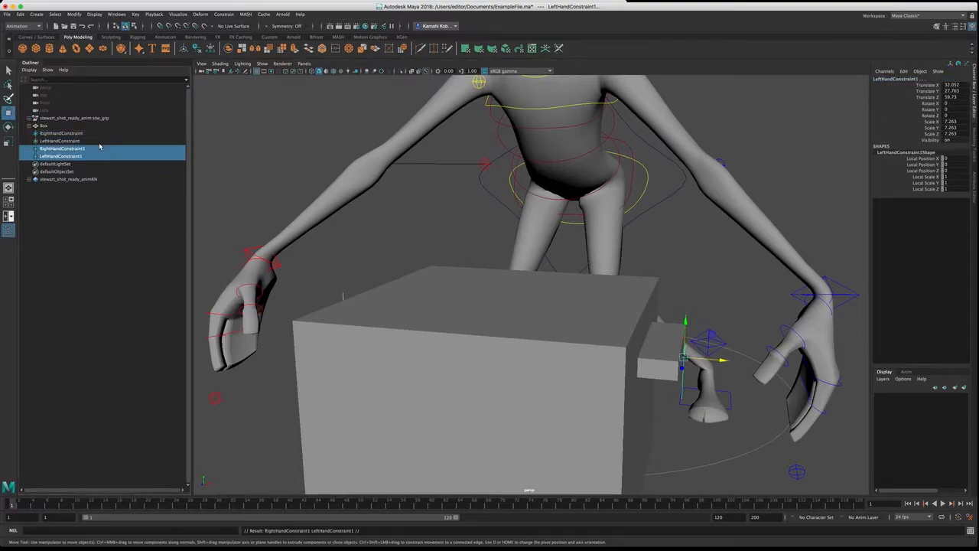
left_click(77, 149)
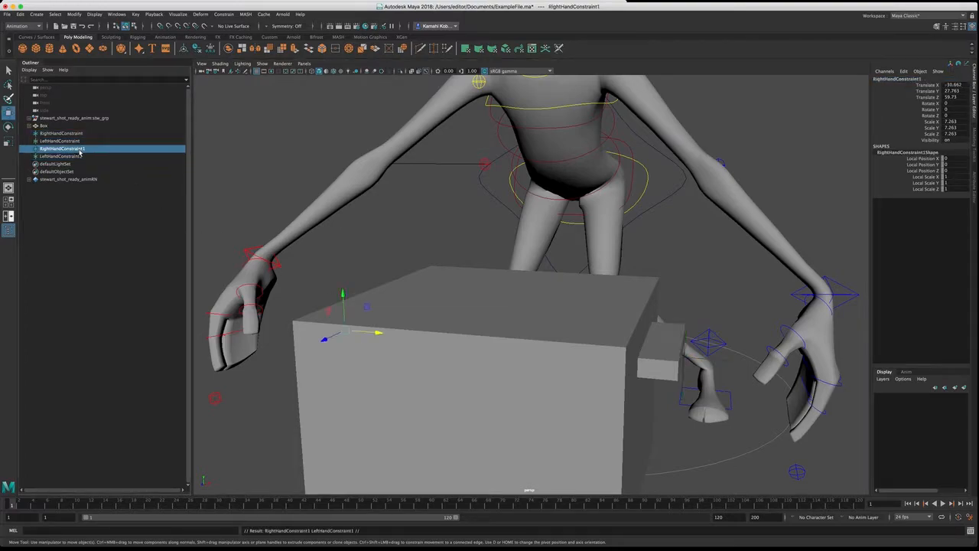
left_click(910, 80)
left_click_drag(920, 79, 895, 79)
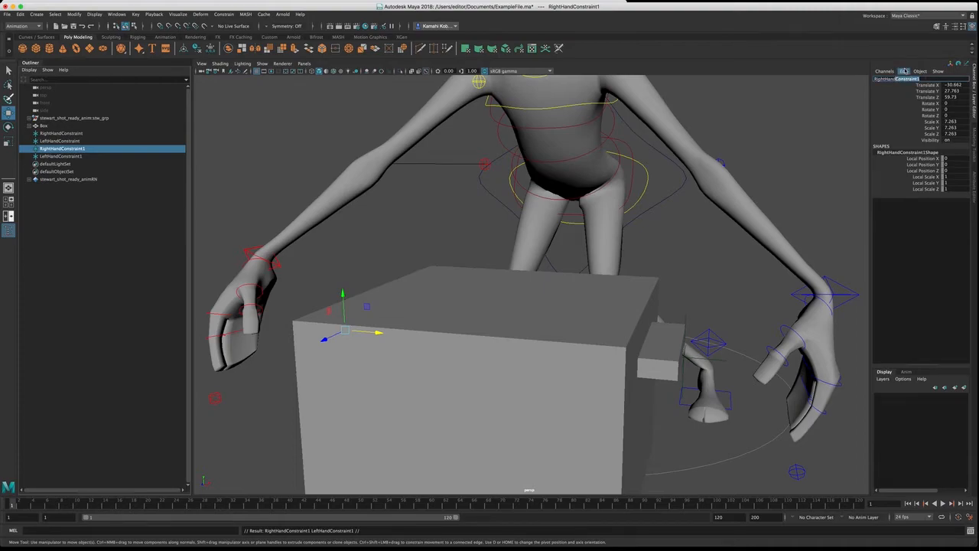
type("C")
type("ffset")
key("Return")
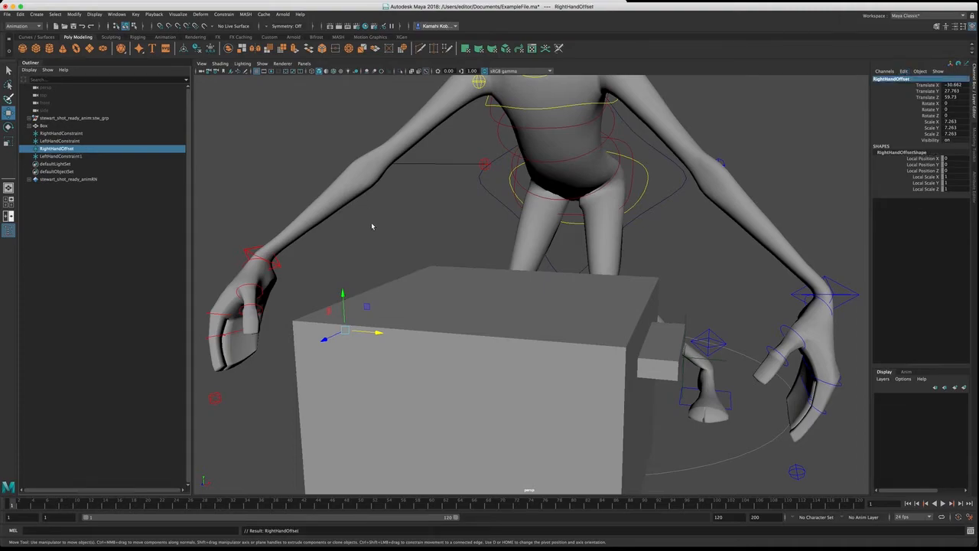
Step: Rename the duplicated left-hand locator LeftHandOffset
left_click(91, 157)
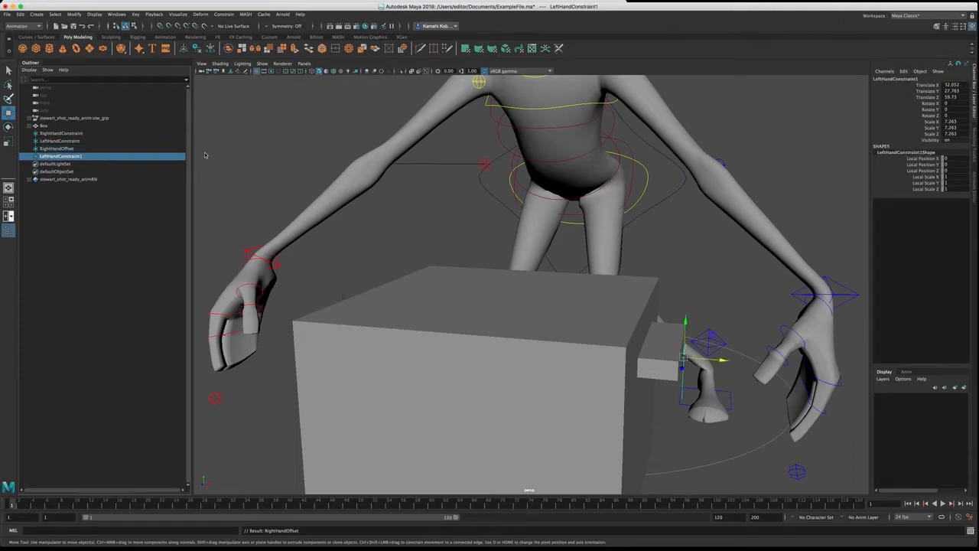
left_click(907, 79)
left_click_drag(918, 79, 896, 80)
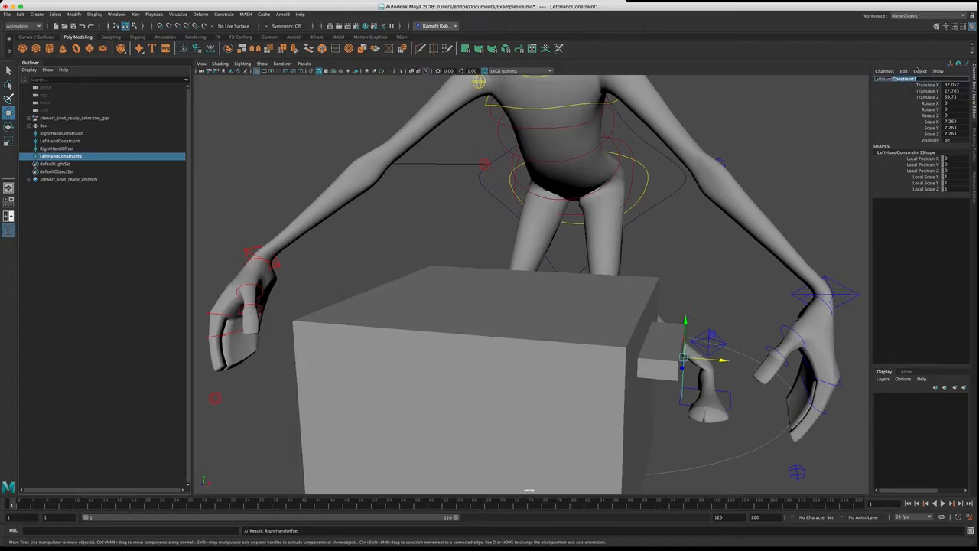
type("Offset")
key("Return")
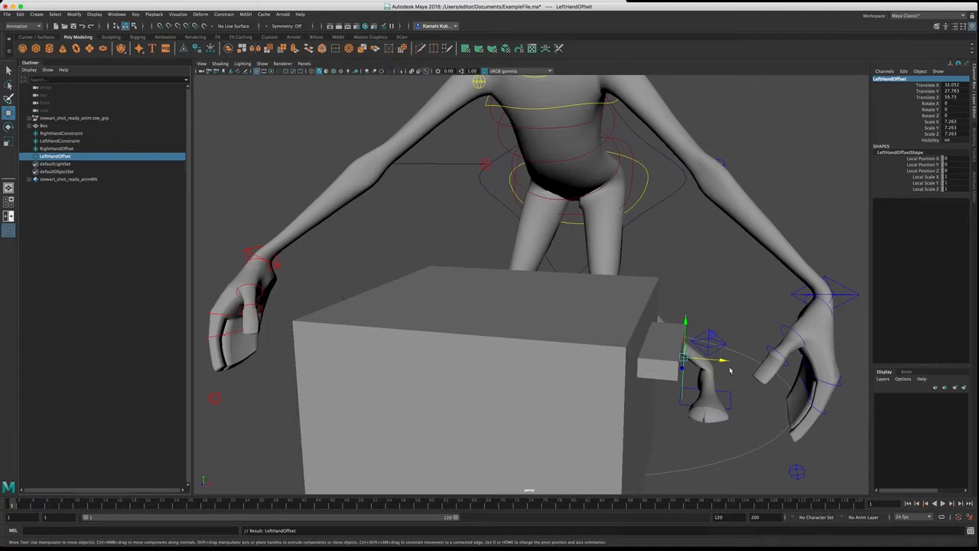
Step: Parent LeftHandOffset under LeftHandConstraint and RightHandOffset under RightHandConstraint, and expand both hierarchies
left_click_drag(730, 371, 678, 384, "alt")
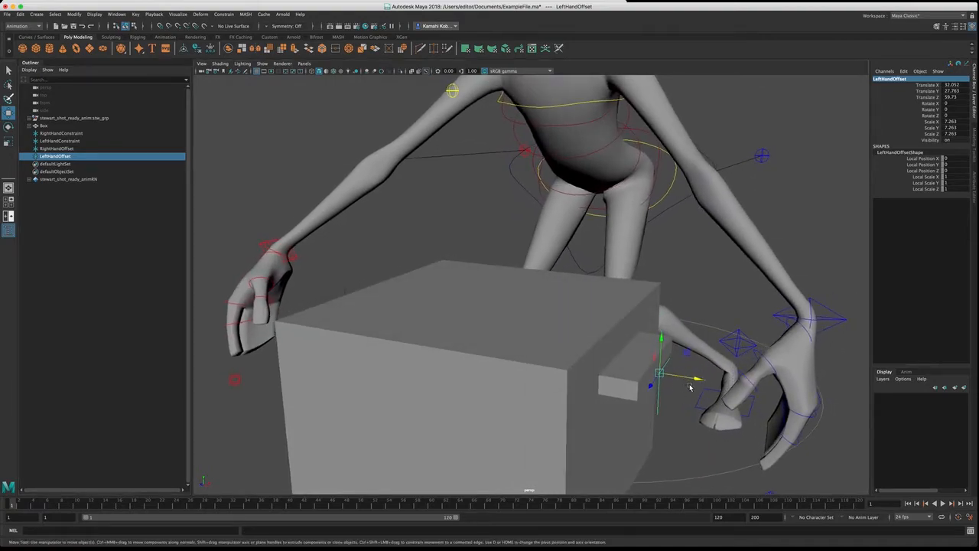
left_click(68, 142, "ctrl")
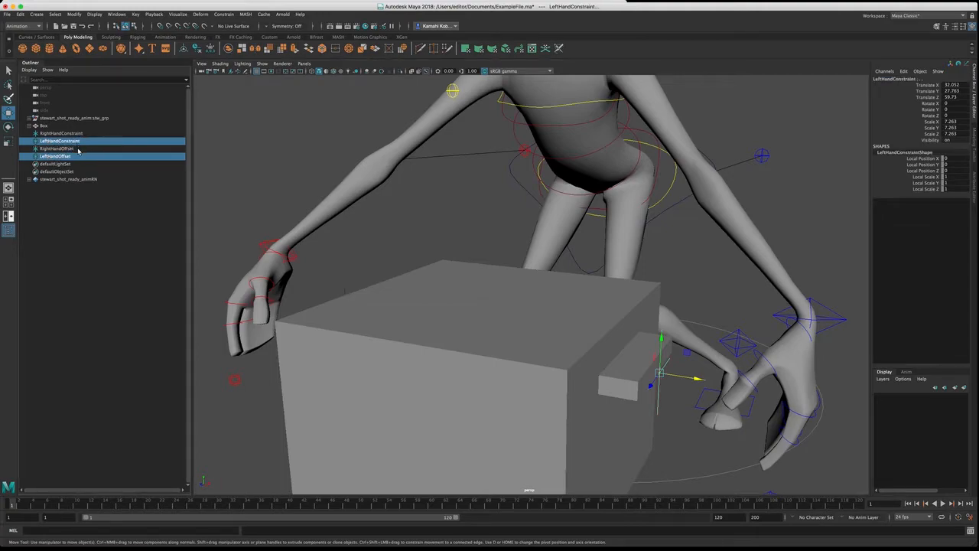
key("p")
left_click(69, 149)
left_click(74, 135, "ctrl")
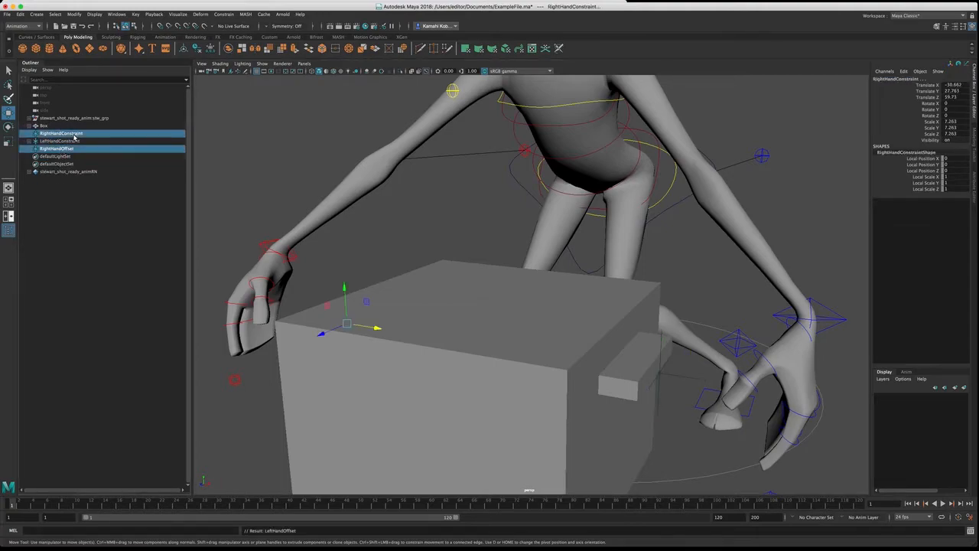
key("p")
left_click(50, 126)
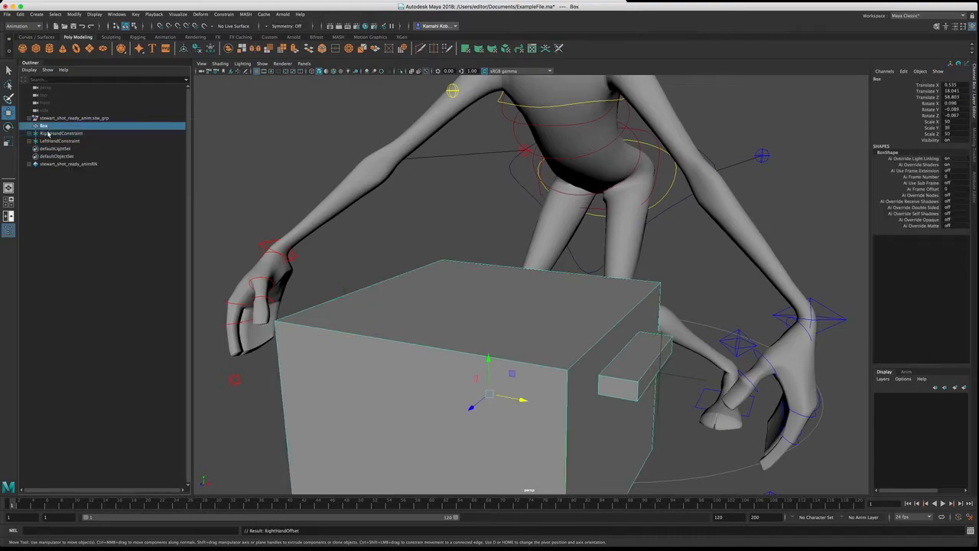
left_click(48, 133)
left_click(29, 133)
left_click(29, 149)
left_click(59, 149)
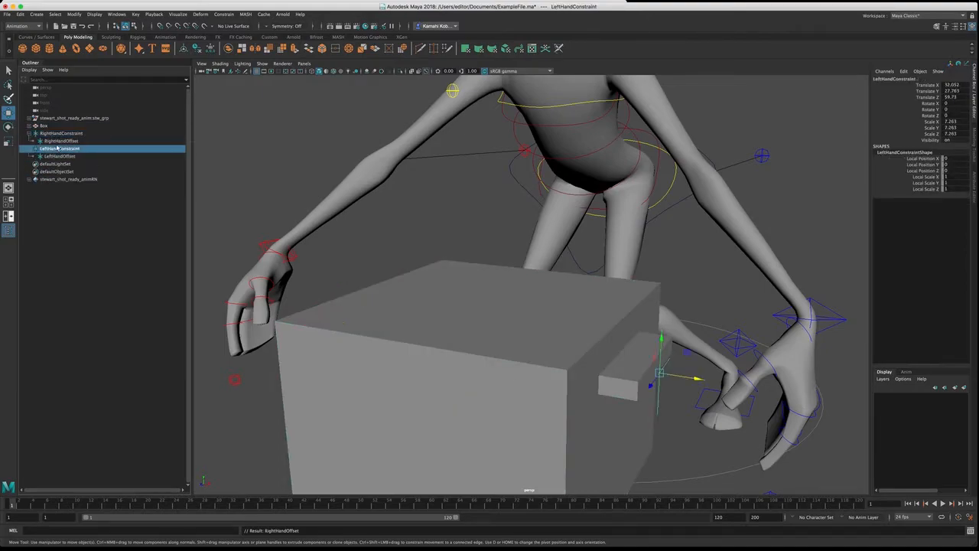
left_click_drag(253, 239, 236, 256, "alt")
left_click(369, 211)
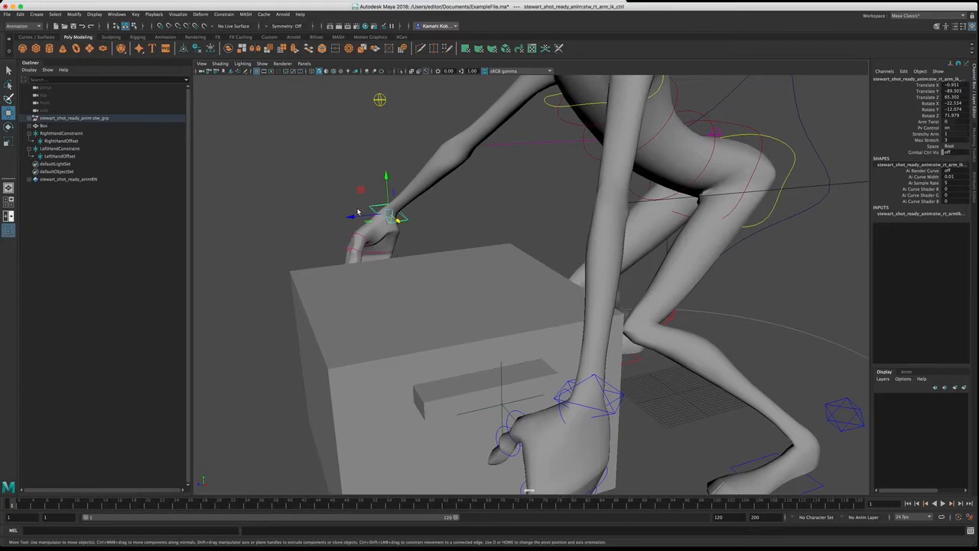
left_click_drag(369, 211, 386, 223, "alt")
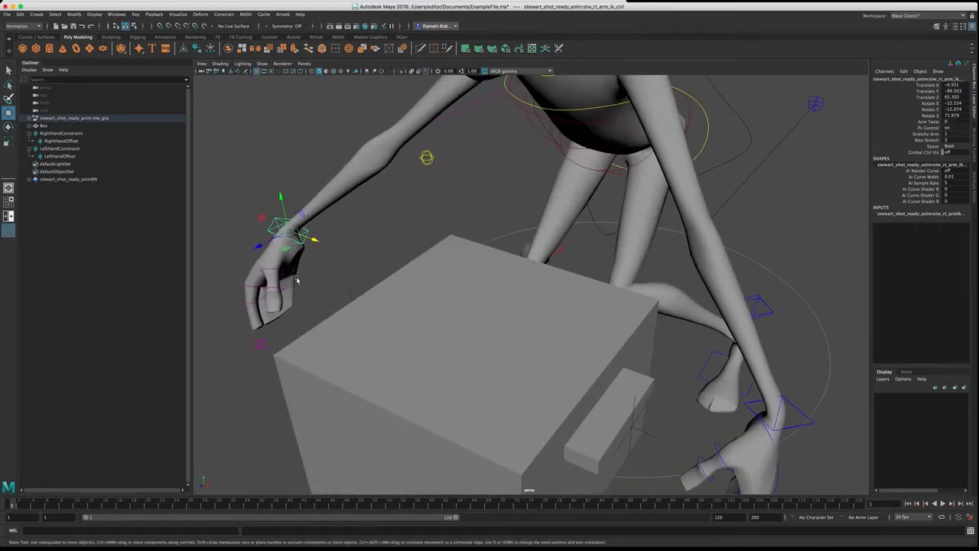
Step: Parent LeftHandConstraint under RightHandOffset, and parent the Box under LeftHandOffset at the end of the hierarchy
left_click(63, 149)
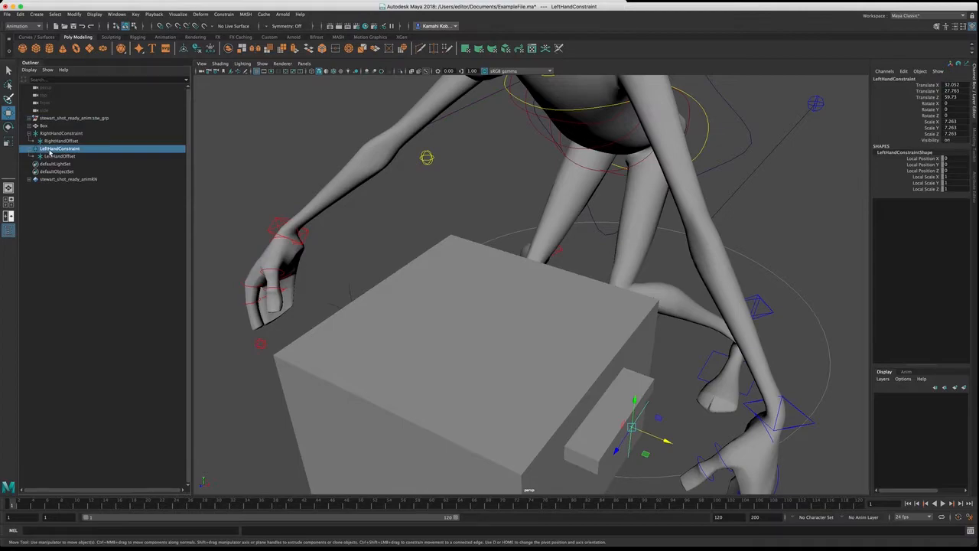
left_click_drag(49, 153, 77, 142)
left_click(33, 142)
left_click(47, 149)
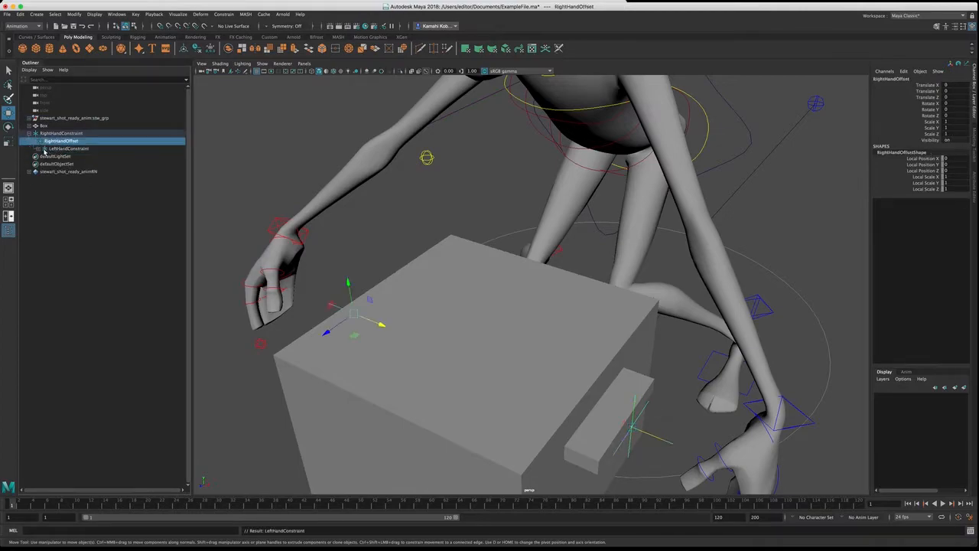
left_click(44, 148)
left_click(55, 156)
left_click(44, 126)
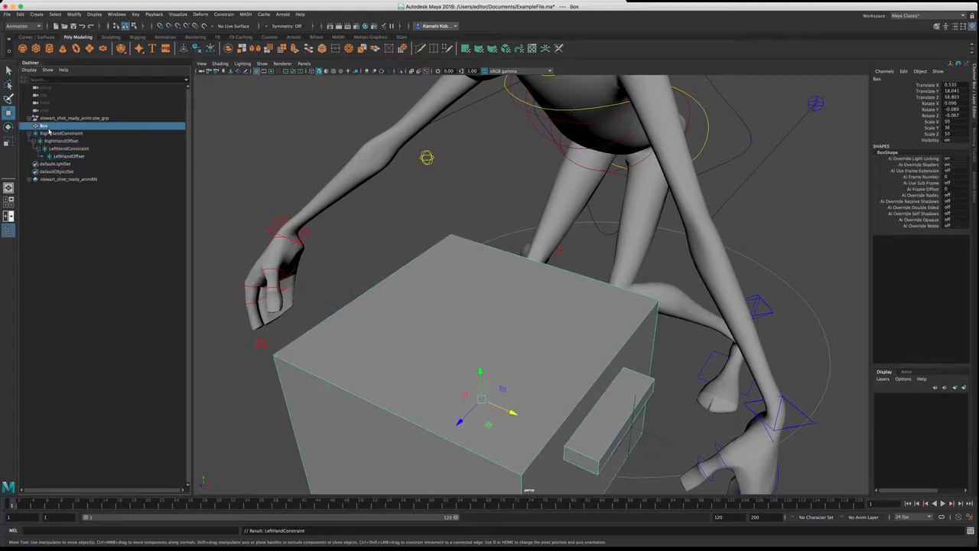
middle_click_drag(77, 158, 77, 157)
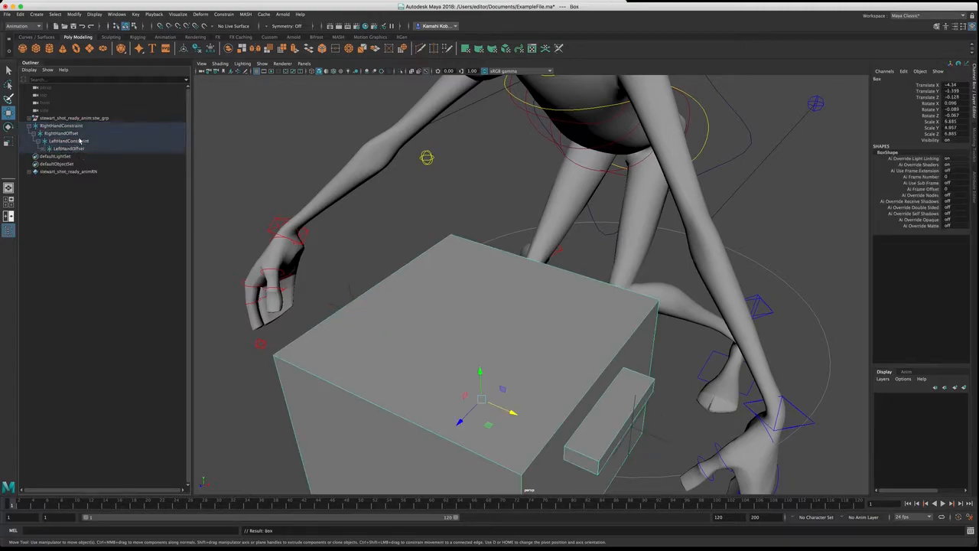
Step: Try rotating RightHandConstraint and RightHandOffset to test the box hierarchy, and undo the rotation
left_click(74, 127)
key("e")
left_click_drag(375, 306, 317, 258)
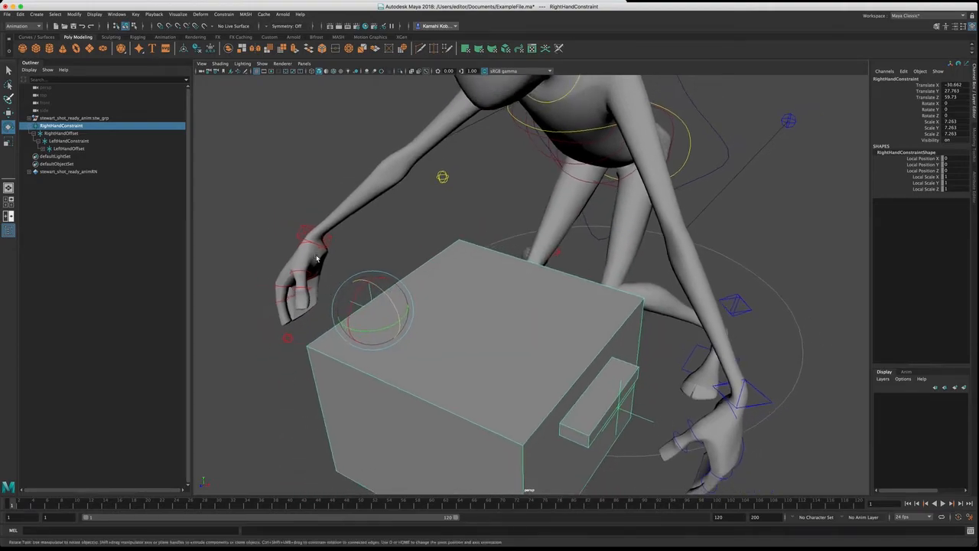
left_click(123, 134)
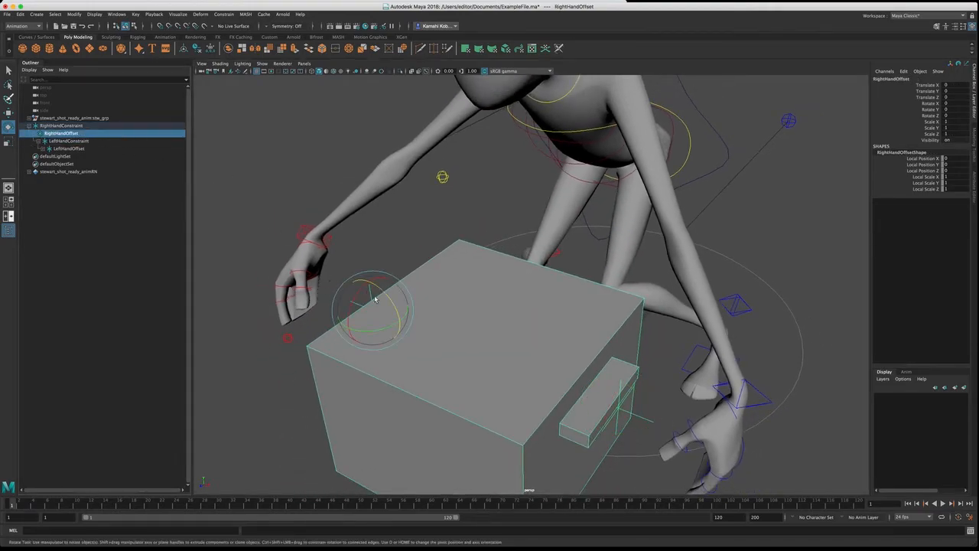
mouse_move(375, 299)
left_mouse_down()
mouse_move(380, 291)
mouse_move(385, 311)
mouse_move(371, 291)
left_mouse_up()
key("q")
key("z")
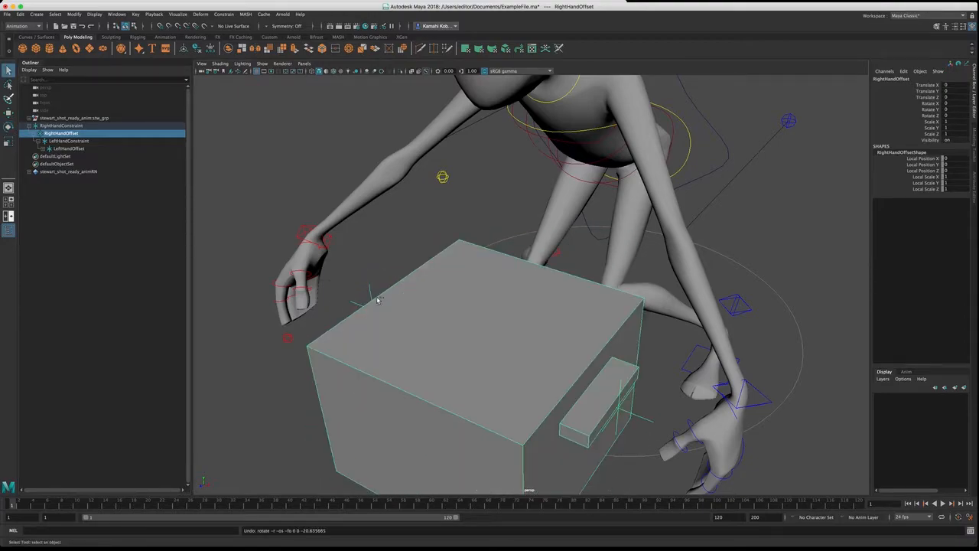
Step: Try rotating LeftHandConstraint and LeftHandOffset to test the box's pivot at the left-hand handle, and undo the rotations
left_click(85, 142)
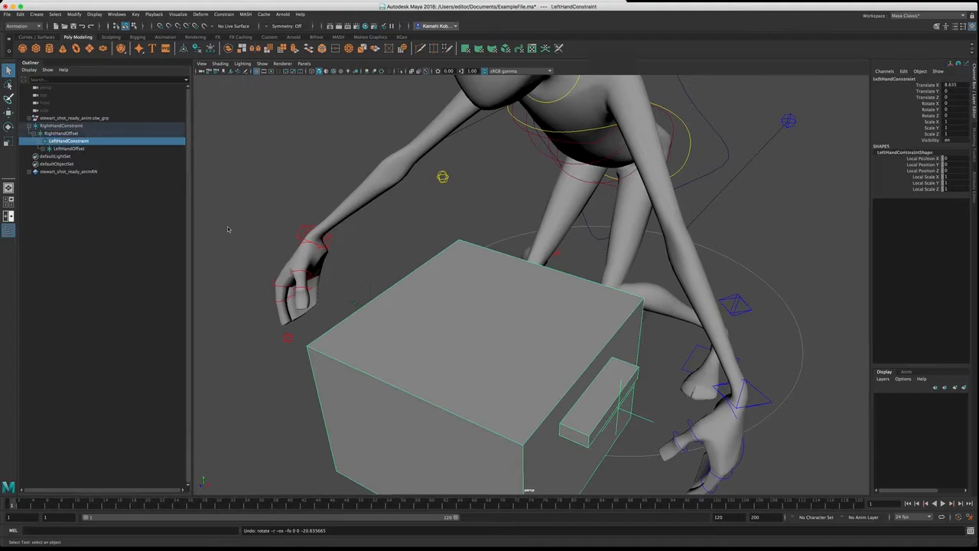
key("e")
left_click_drag(634, 389, 634, 402)
key("z")
left_click(105, 151)
key("z")
Step: Move the right arm IK control inwards so the character's right hand sits at the box's handle
left_click_drag(462, 340, 476, 312, "alt")
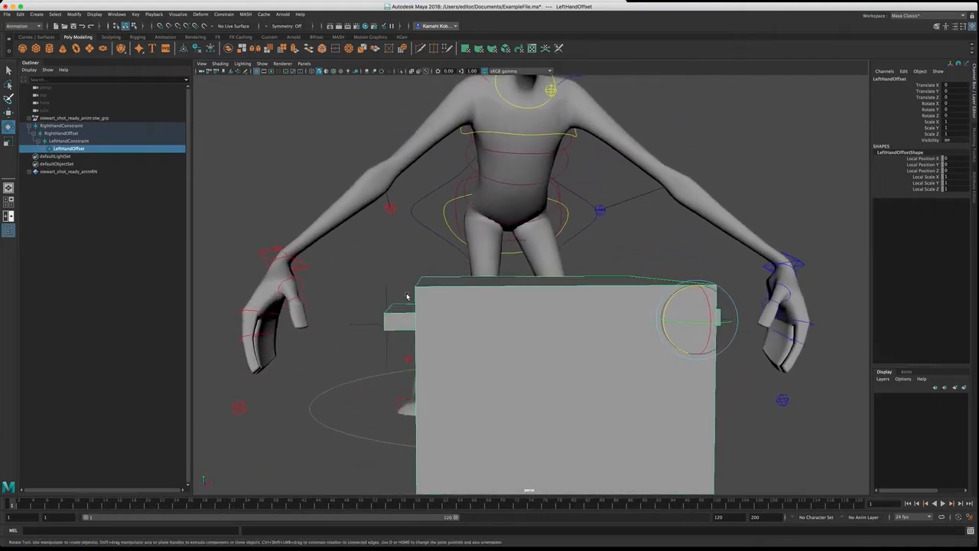
left_click_drag(671, 335, 683, 317, "alt")
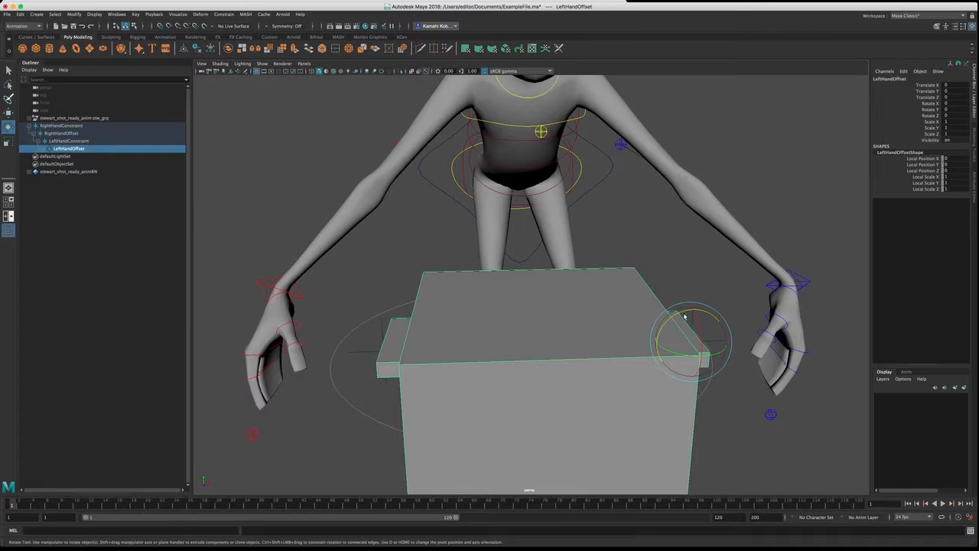
left_click(324, 297)
left_click(306, 289)
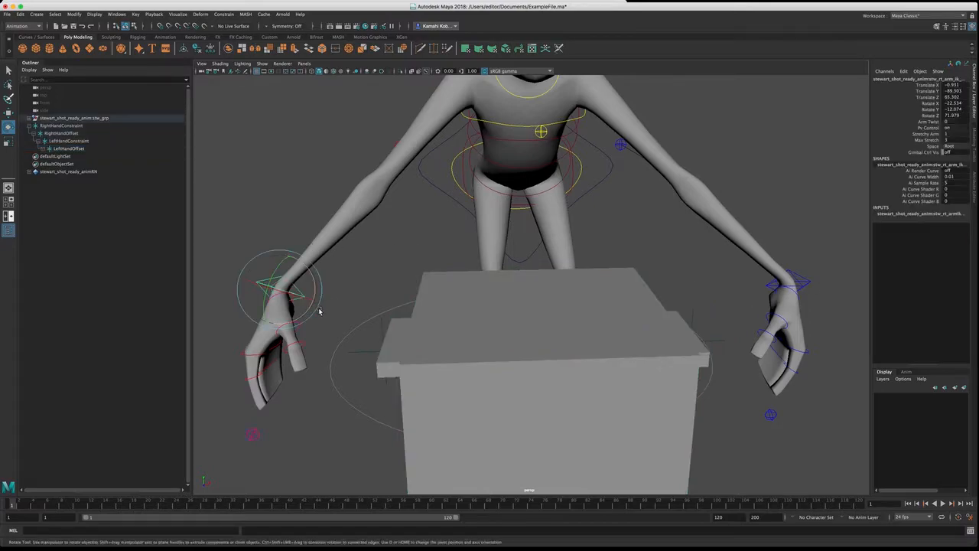
key("w")
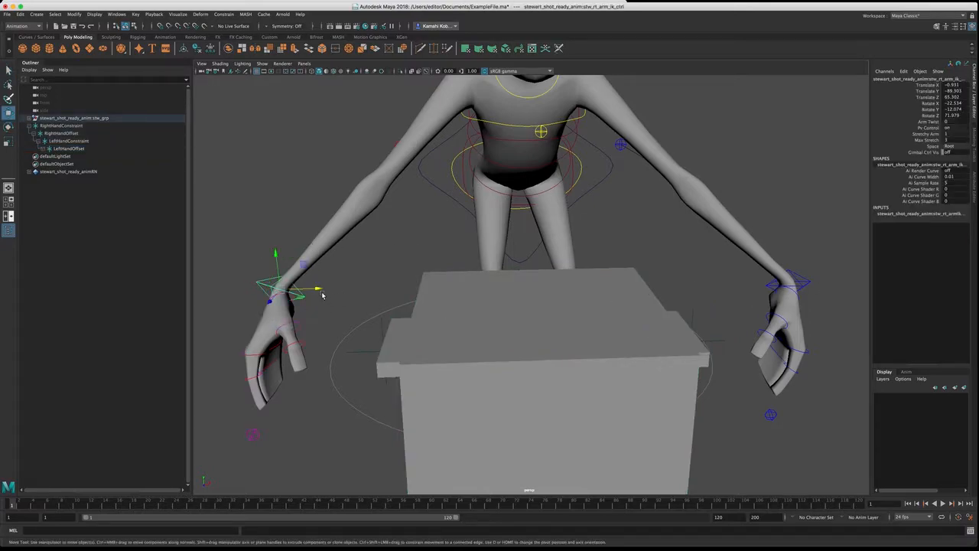
left_click_drag(314, 292, 379, 270)
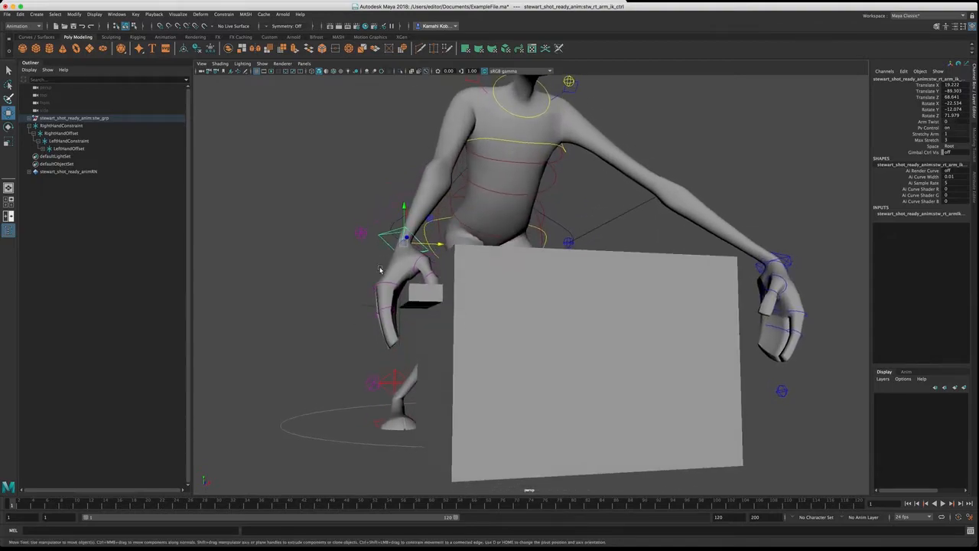
Step: Move the right arm IK control back outwards, away from the box's handle and its locators
left_click(405, 324)
left_click_drag(398, 324, 407, 336)
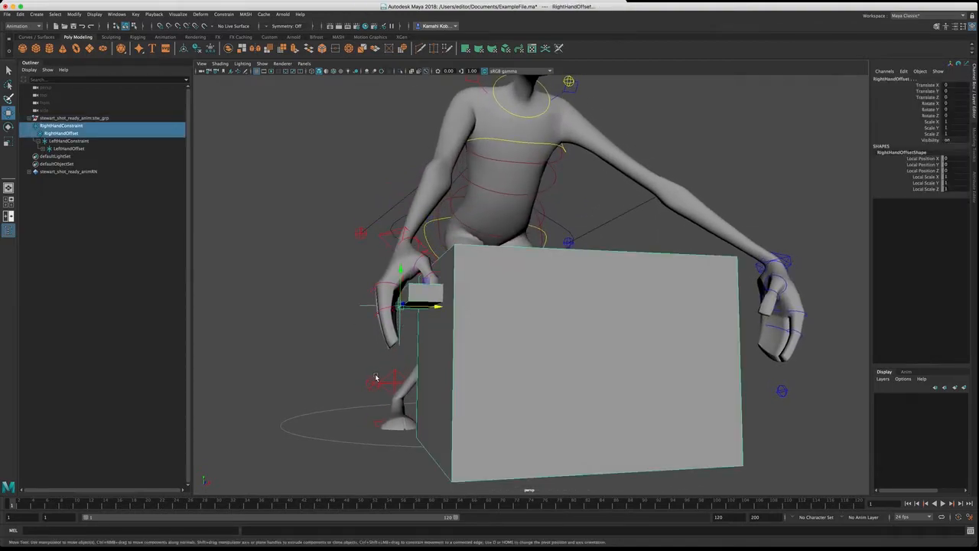
key("z")
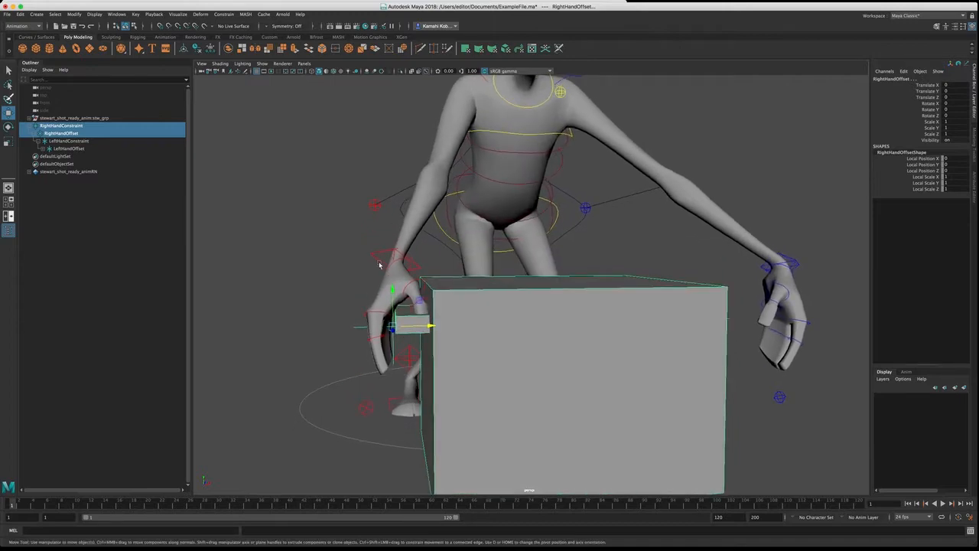
left_click(374, 249)
left_click_drag(438, 263, 348, 269)
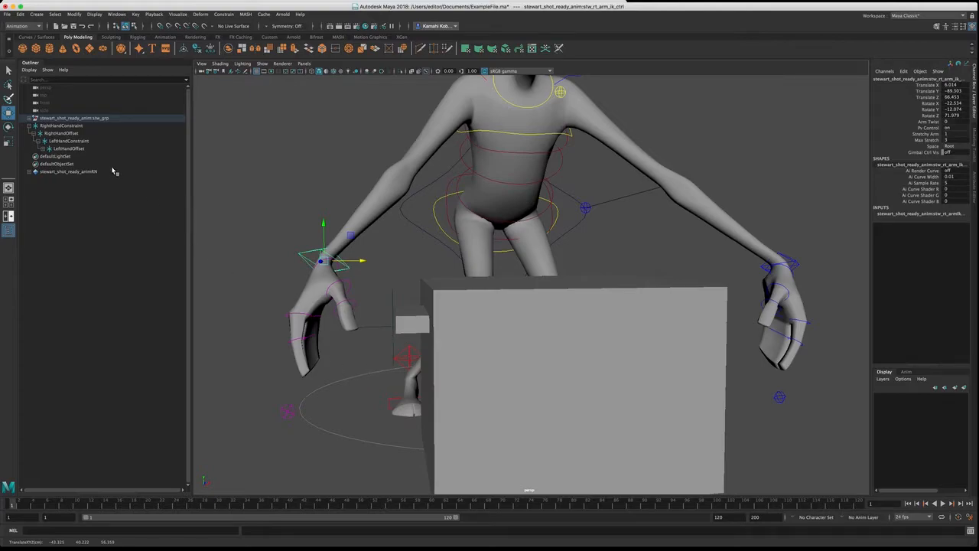
Step: Duplicate LeftHandOffset and RightHandOffset, and unparent both duplicates to the top level of the scene
left_click(84, 148)
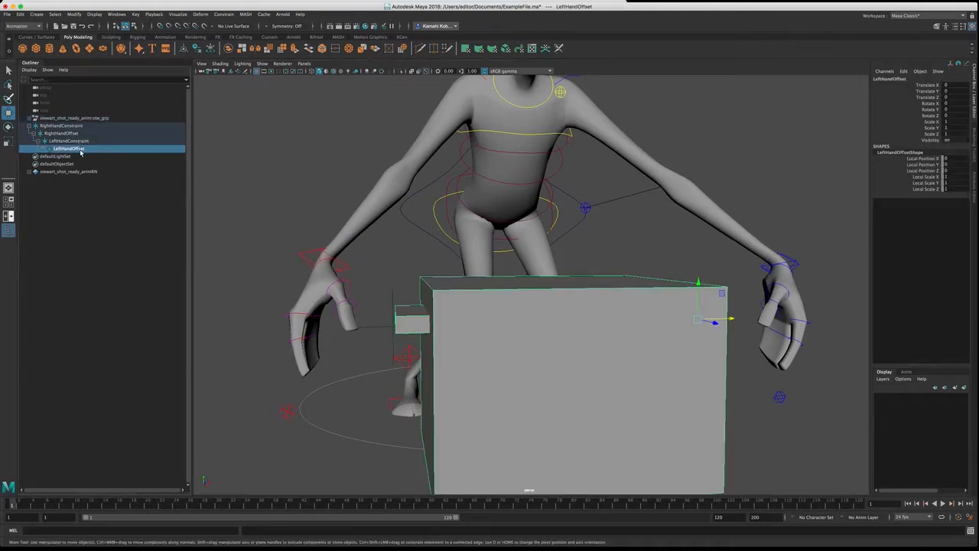
key("ctrl+d")
left_click(81, 142)
left_click(84, 134)
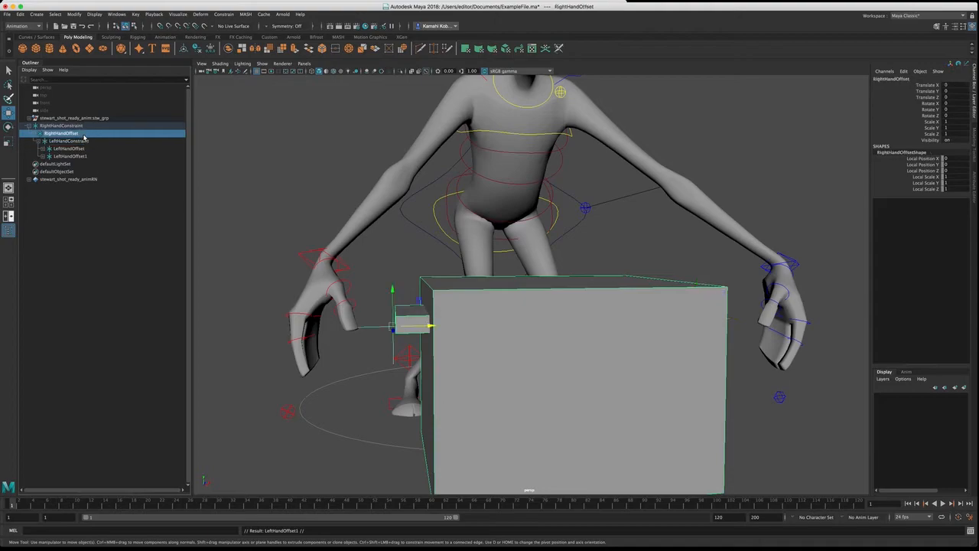
key("ctrl+d")
key("shift+p")
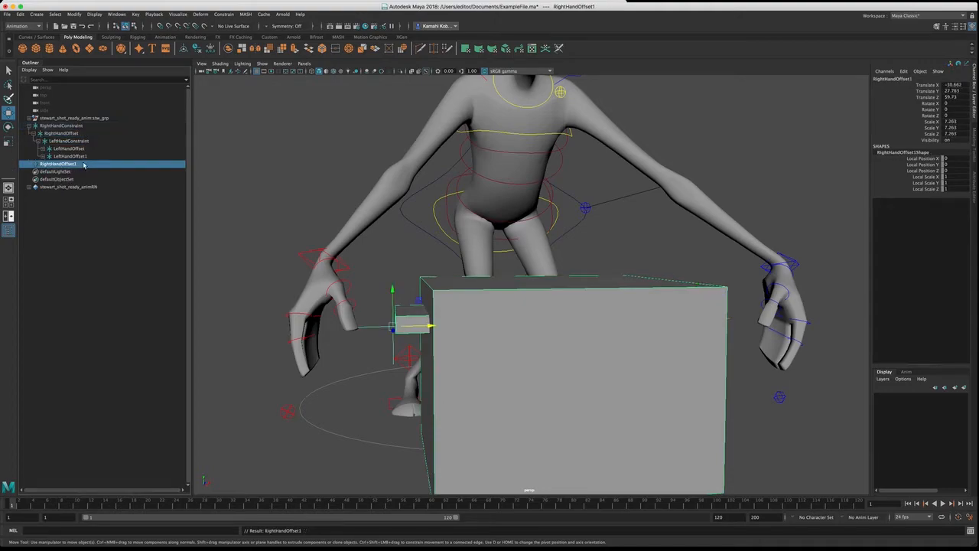
left_click(80, 156)
key("shift+p")
left_click(73, 157)
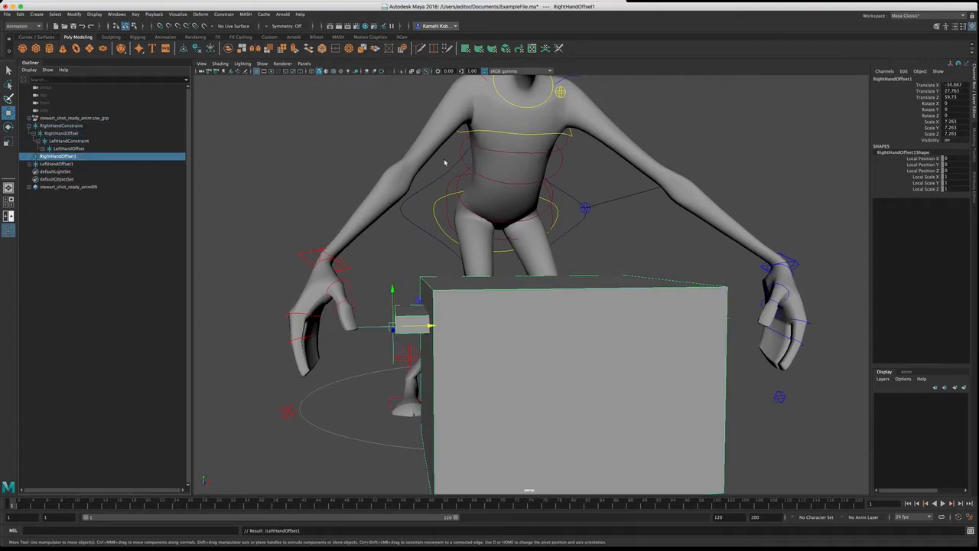
Step: Delete the duplicated LeftHandConstraint under RightHandOffset1 and the duplicated Box under LeftHandOffset1
left_click(30, 156)
left_click(28, 171)
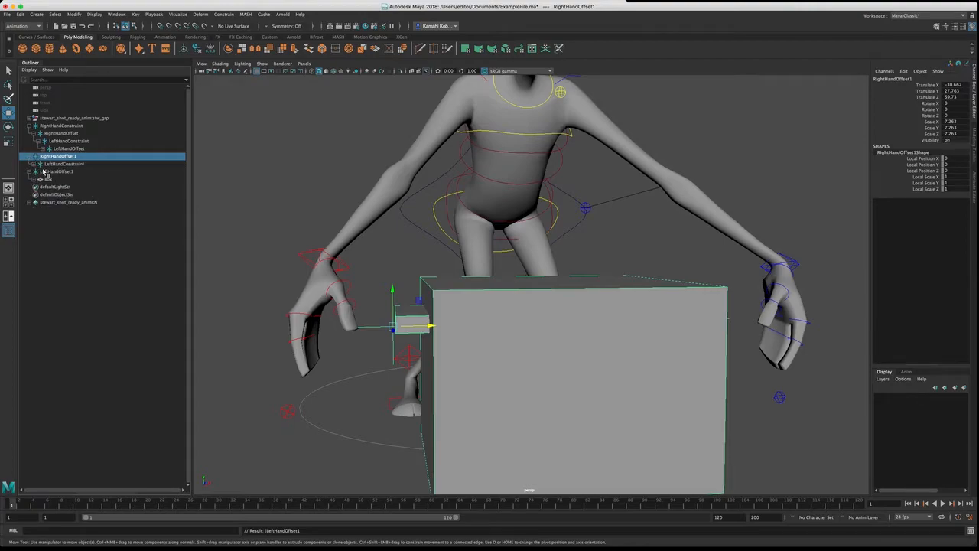
left_click(68, 164)
key("Delete")
left_click(45, 172)
key("Delete")
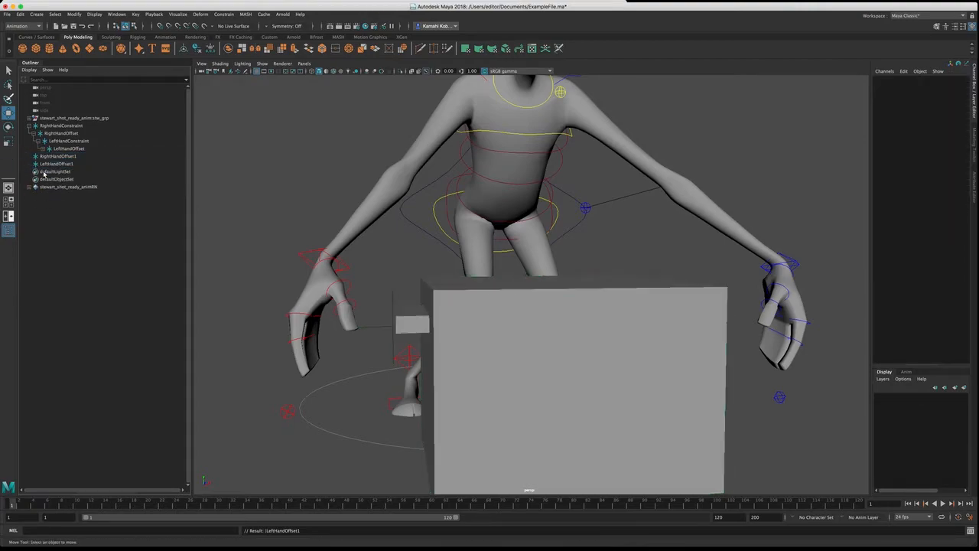
Step: Rename RightHandOffset1 as RightHand_SkeletonTarget and LeftHandOffset1 as LeftHand_SkeletonTarget
left_click(55, 164)
left_click(59, 157)
double_click(887, 80)
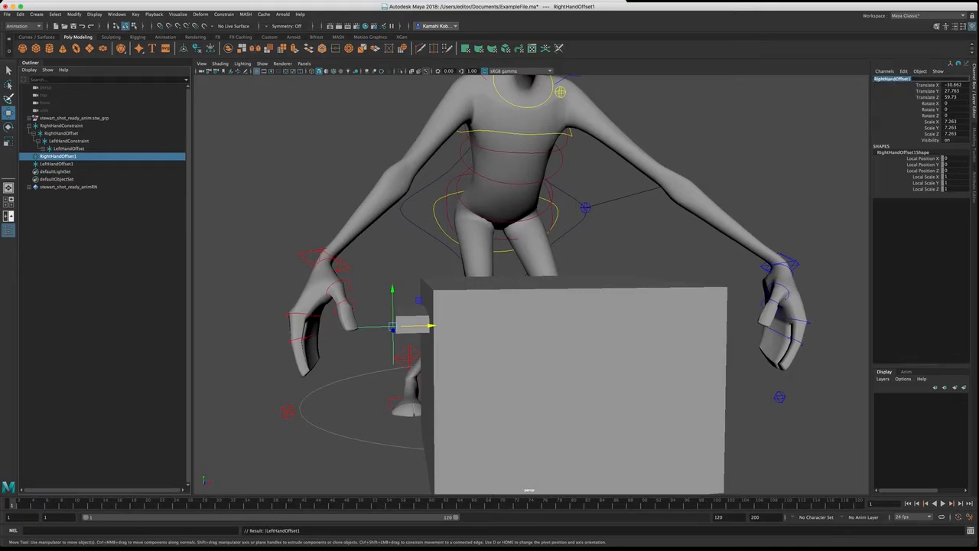
key("BackSpace")
type("_SkeletonTarget")
key("Return")
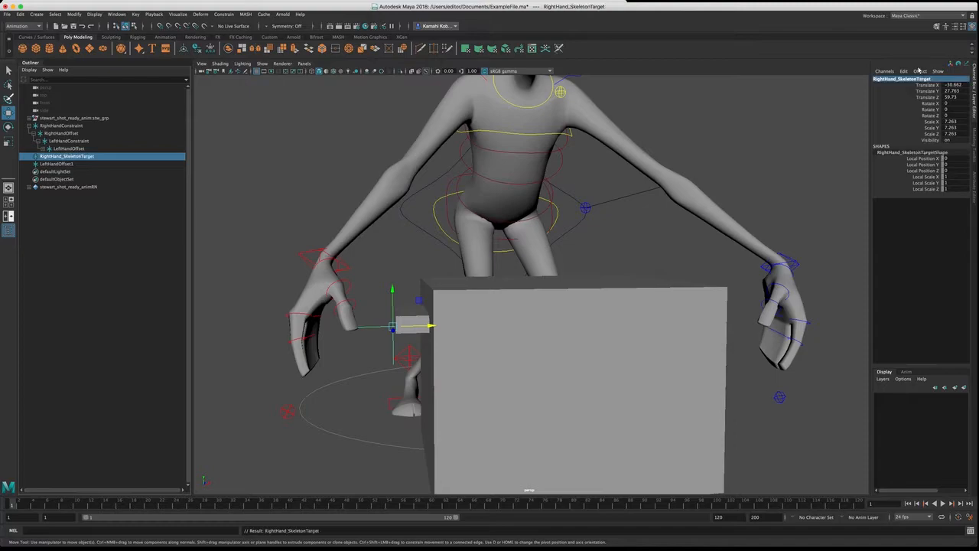
left_click(57, 164)
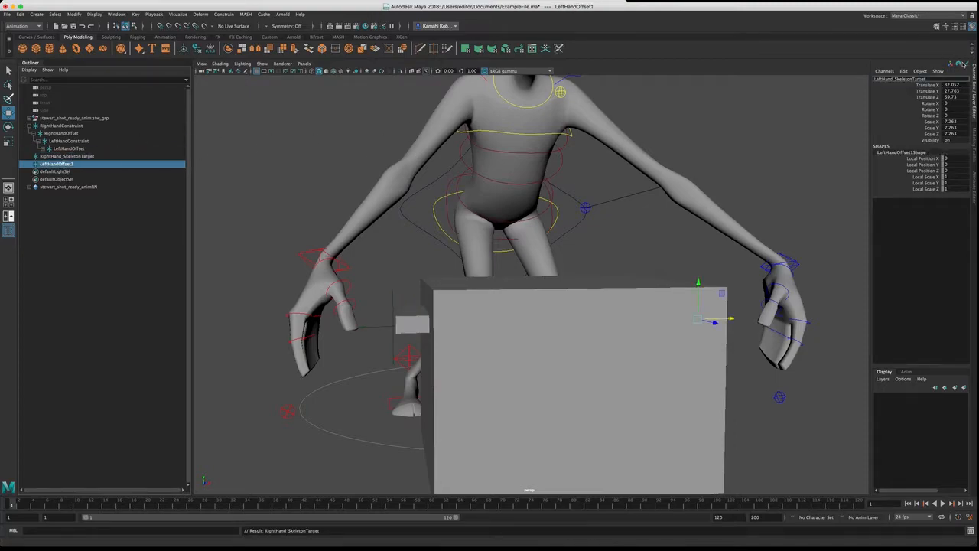
key("Return")
Step: Move the right and left arm IK controls inwards so each hand sits at its handle on the box
left_click_drag(447, 355, 438, 303, "alt")
left_click(298, 239)
left_click(321, 241)
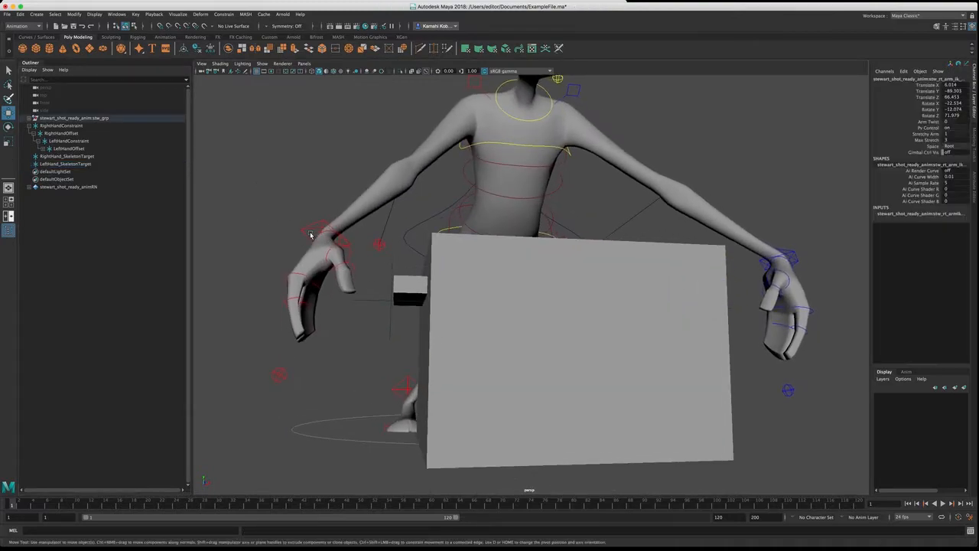
left_click_drag(357, 239, 427, 235)
left_click(801, 256)
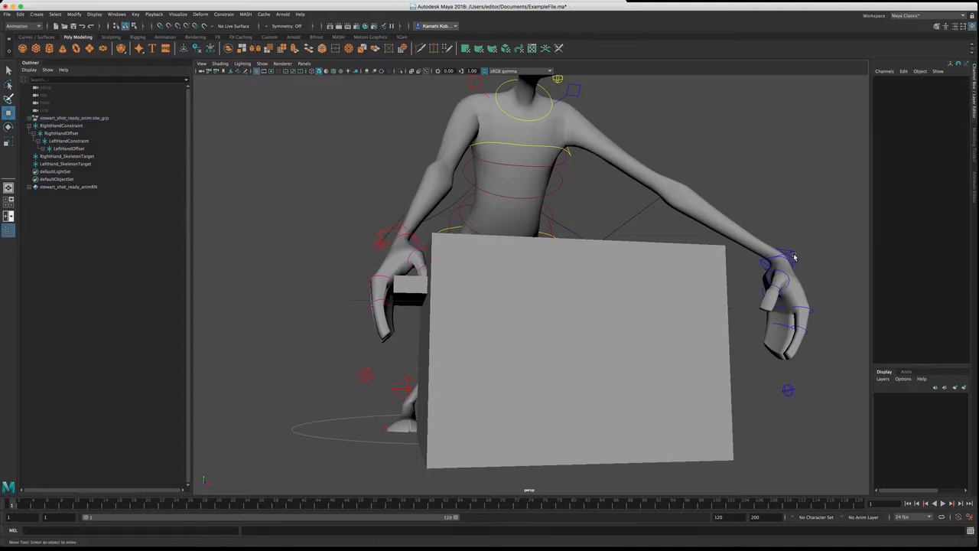
left_click(794, 254)
left_click_drag(794, 255, 714, 268, "alt")
Step: Set Skeleton Vis to on for the character's root control, and display the joints with X-Ray Joints shading
left_click(757, 405)
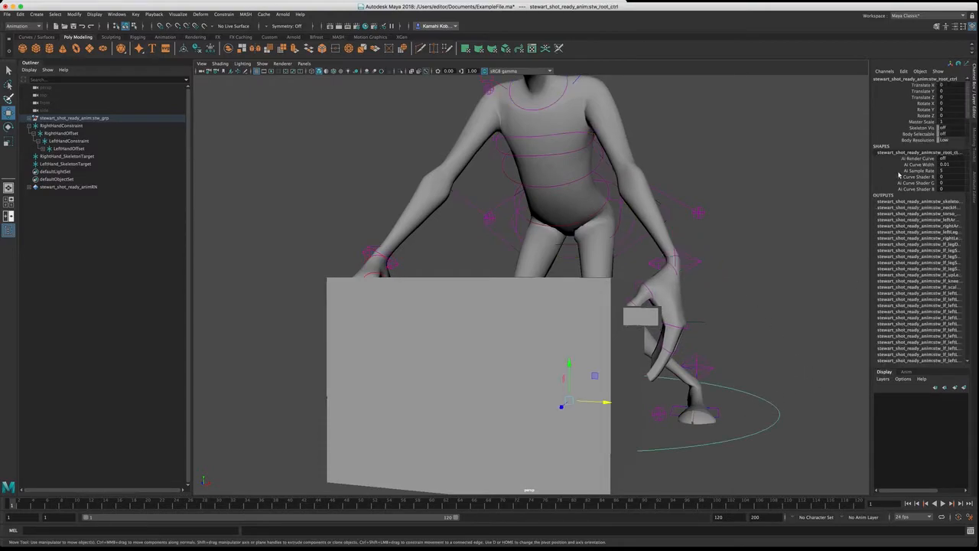
left_click(944, 127)
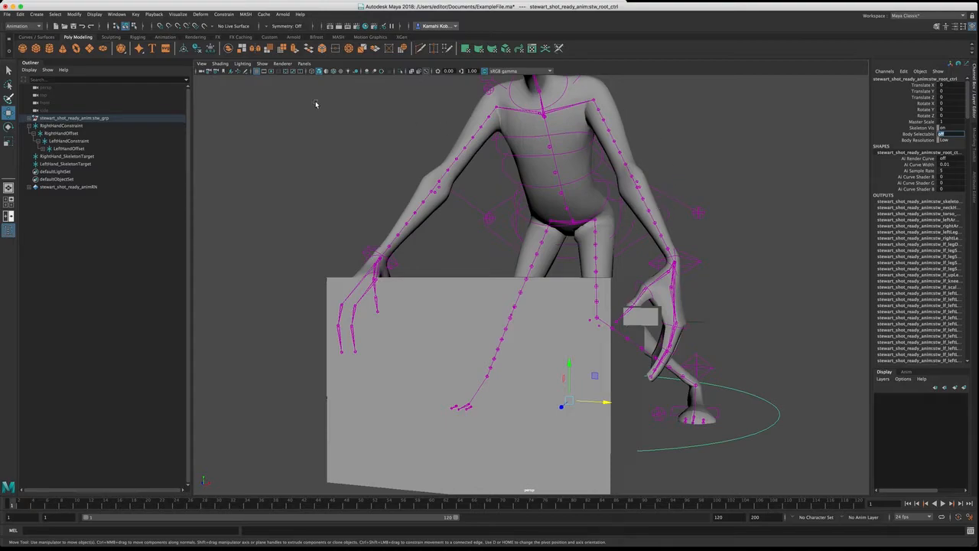
left_click(221, 65)
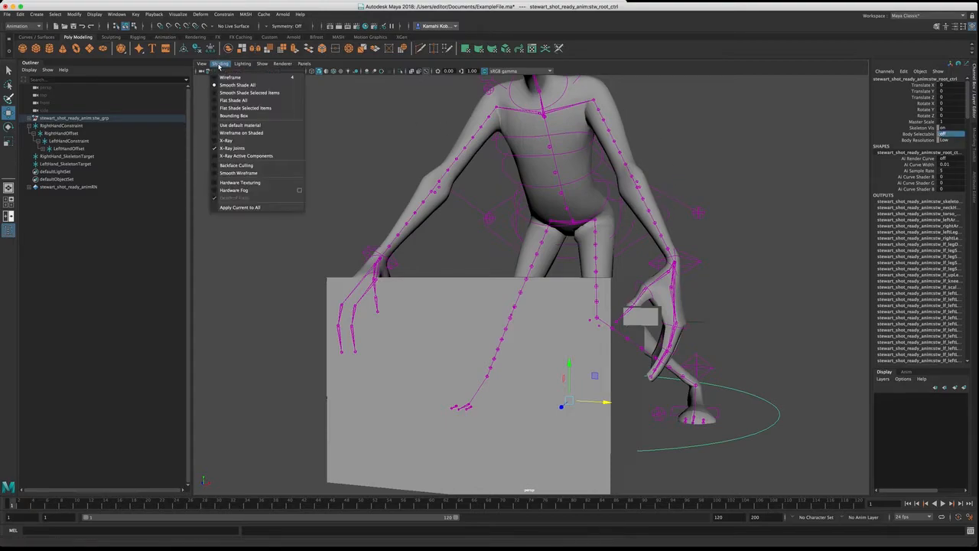
left_click(237, 148)
left_click_drag(339, 153, 437, 240, "alt")
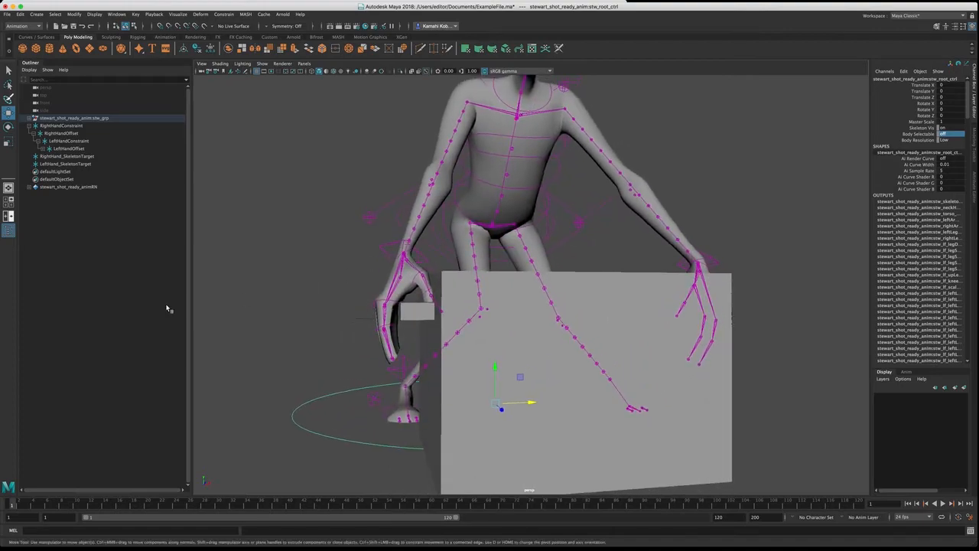
Step: Parent RightHand_SkeletonTarget under the right pinky base joint, and reveal it within the skeleton hierarchy
left_click(81, 157)
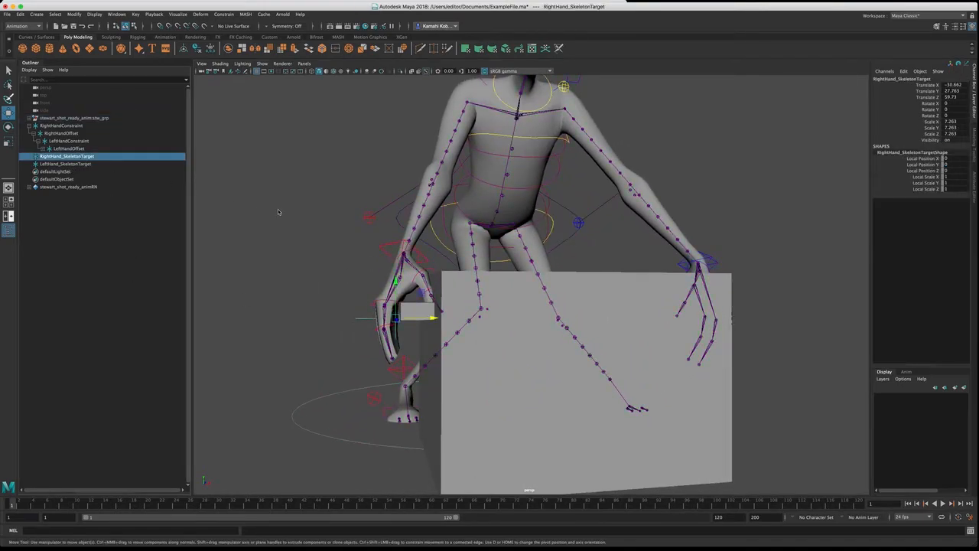
left_click_drag(371, 331, 469, 372, "alt")
right_click_drag(469, 371, 514, 335, "alt")
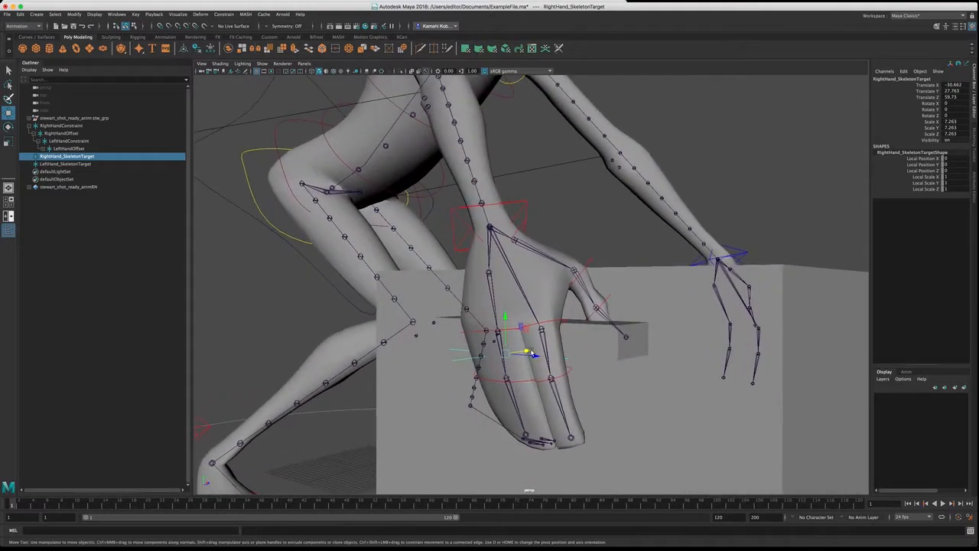
key("q")
left_click(498, 335)
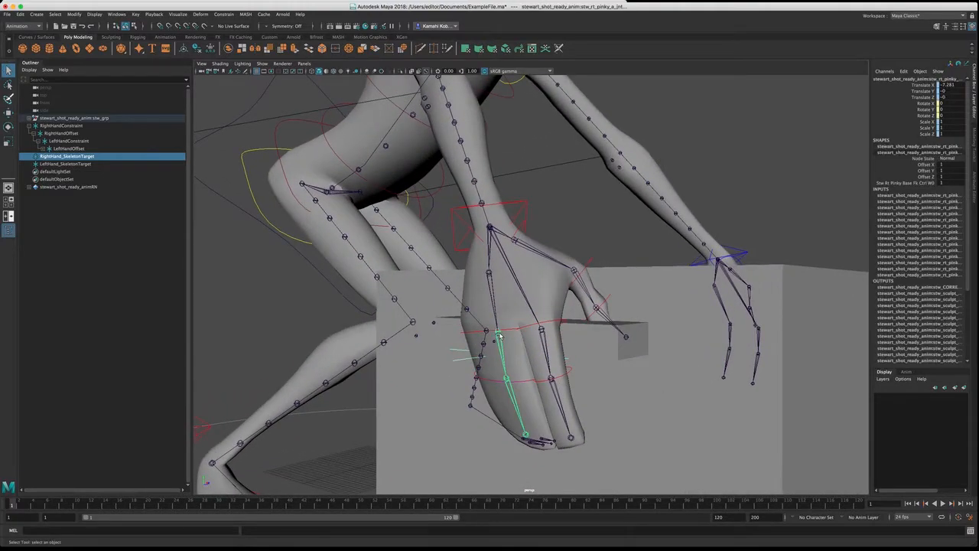
left_click(86, 156)
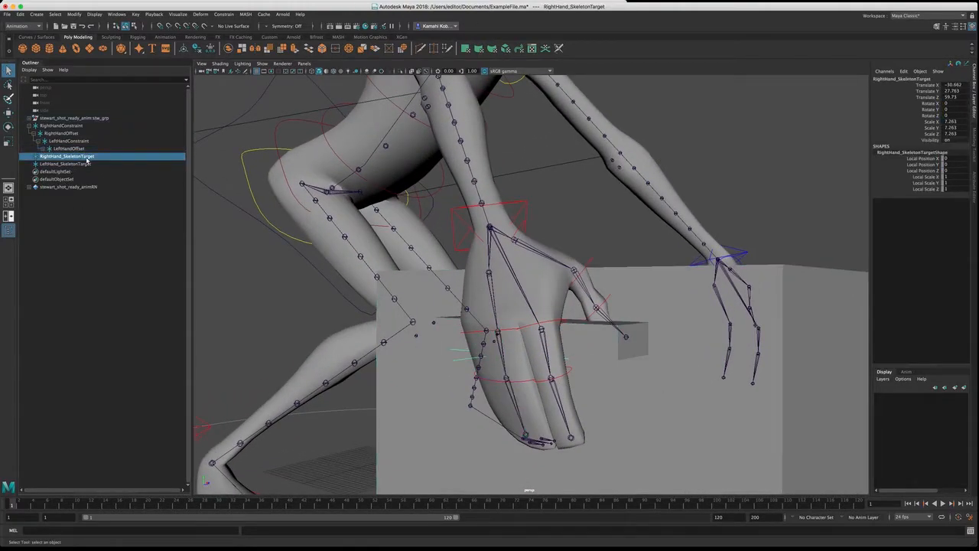
left_click(498, 335)
key("p")
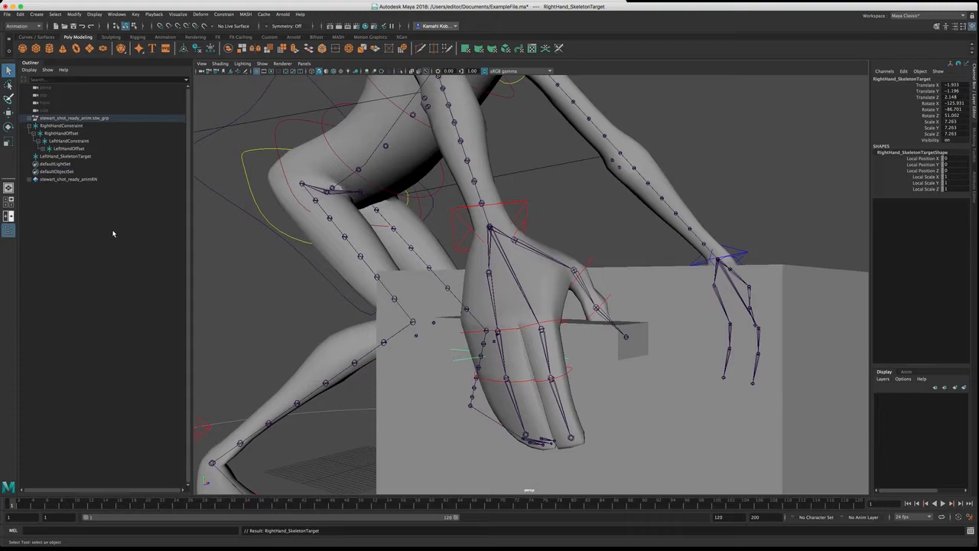
key("f")
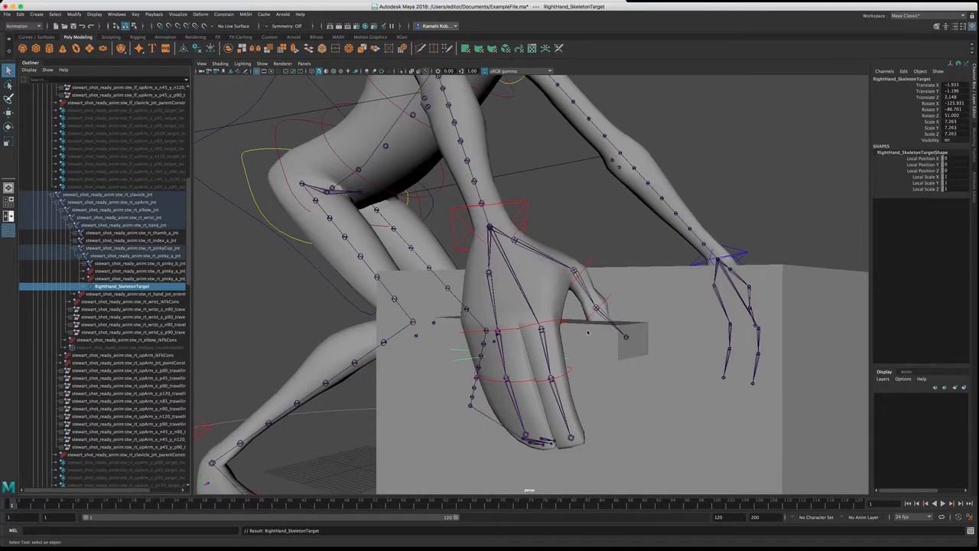
Step: Parent LeftHand_SkeletonTarget under the left pinky base joint
left_click_drag(587, 332, 639, 346, "alt")
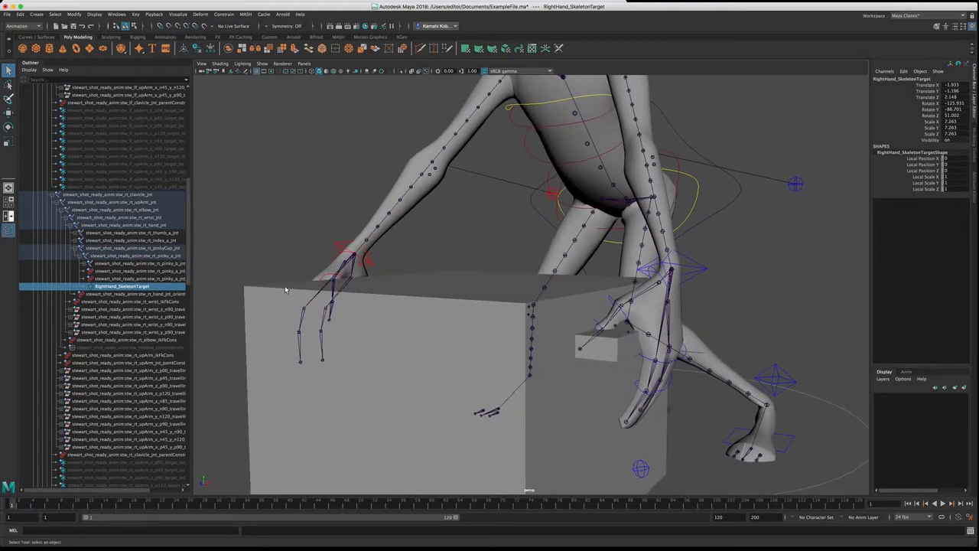
scroll(180, 129, "up", 14)
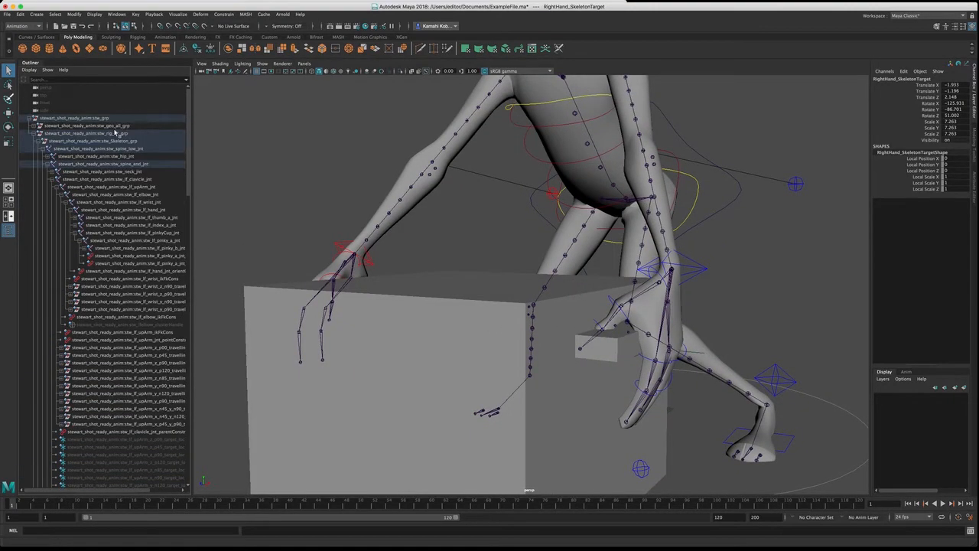
scroll(187, 148, "down", 1)
left_click_drag(188, 147, 120, 490)
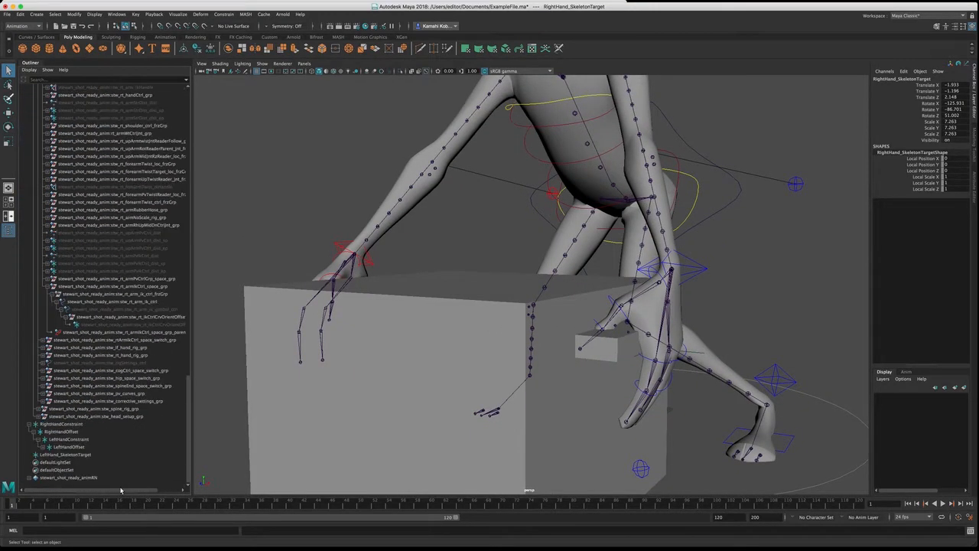
left_click(75, 455)
key("f")
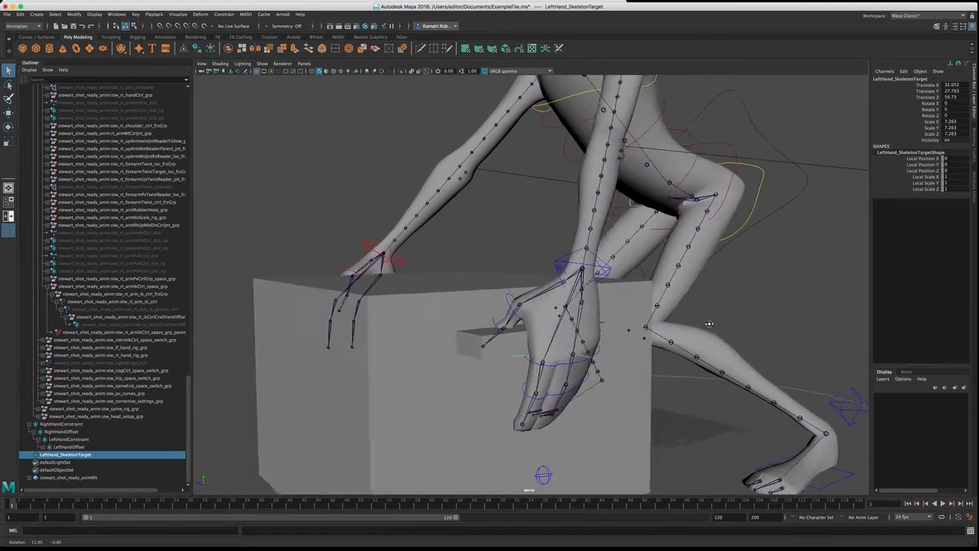
left_click(541, 352)
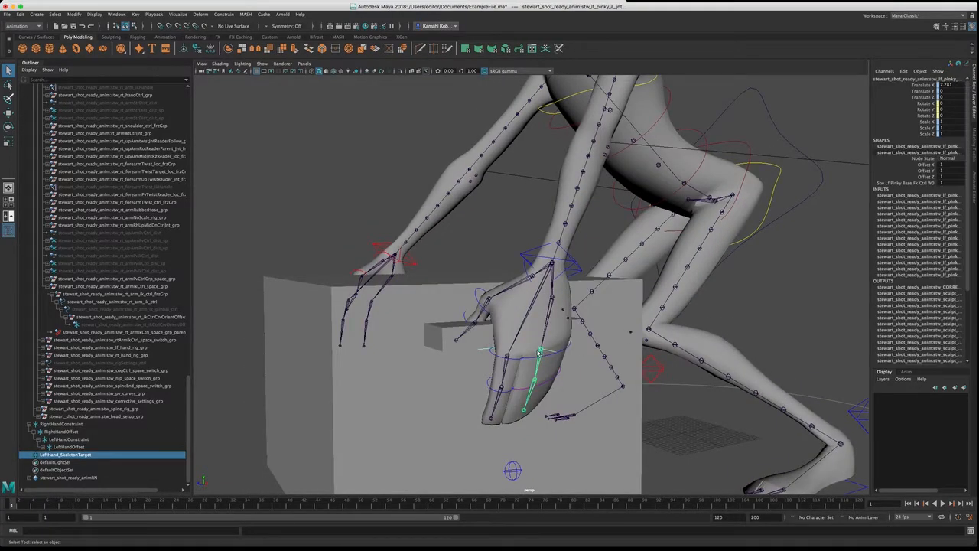
key("p")
Step: Test-rotate the right arm IK control and inspect from several angles whether RightHand_SkeletonTarget follows the hand
left_click_drag(603, 272, 556, 251, "alt")
left_click(328, 256)
left_click_drag(329, 256, 353, 245, "alt")
key("w")
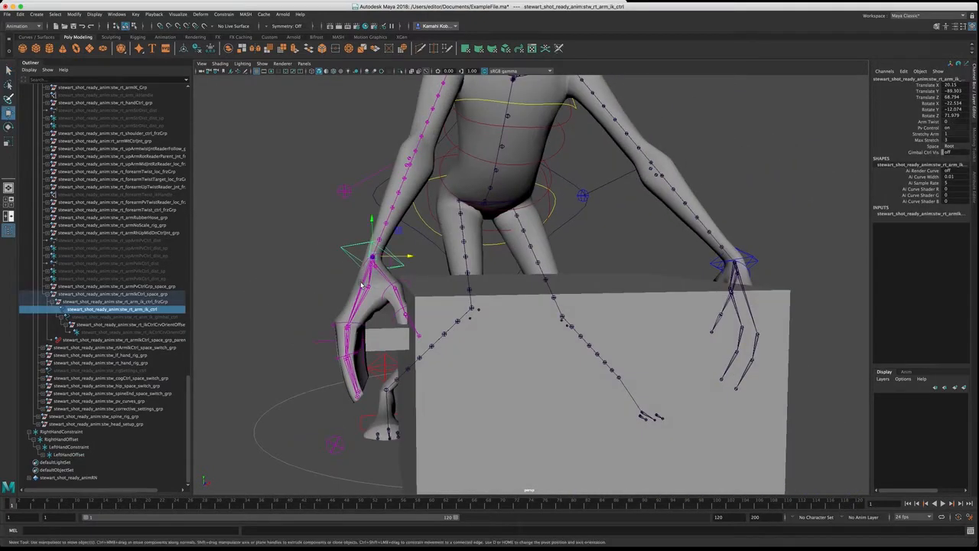
key("e")
left_click_drag(347, 280, 341, 209)
left_click(300, 284)
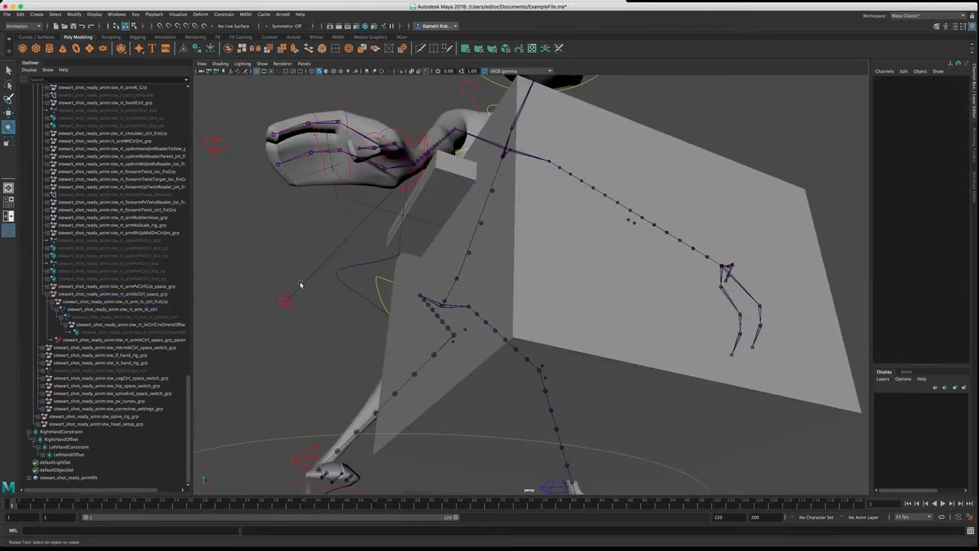
left_click(346, 190)
left_click_drag(343, 169, 338, 145, "alt")
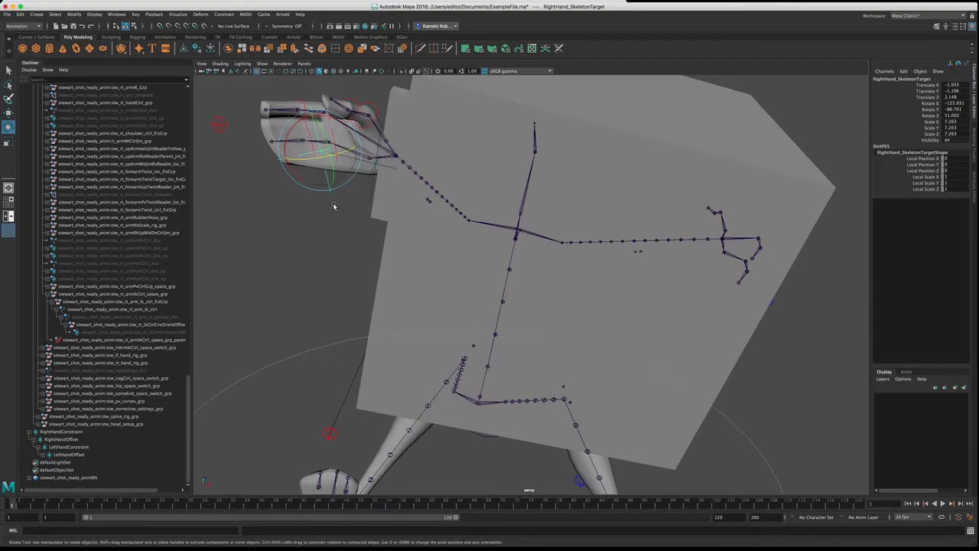
left_click_drag(347, 197, 324, 350, "alt")
left_click(307, 324)
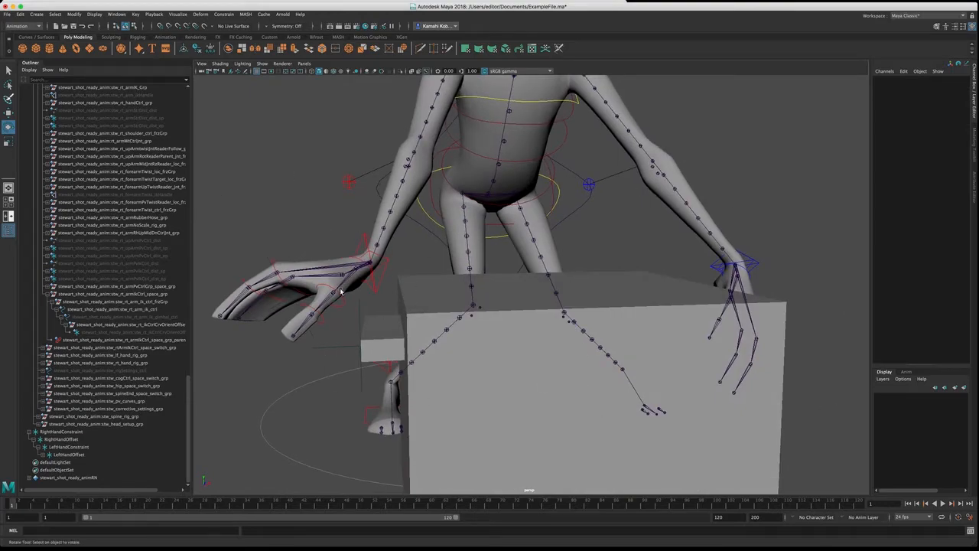
Step: Undo the test rotation of the right arm IK control
left_click(352, 308)
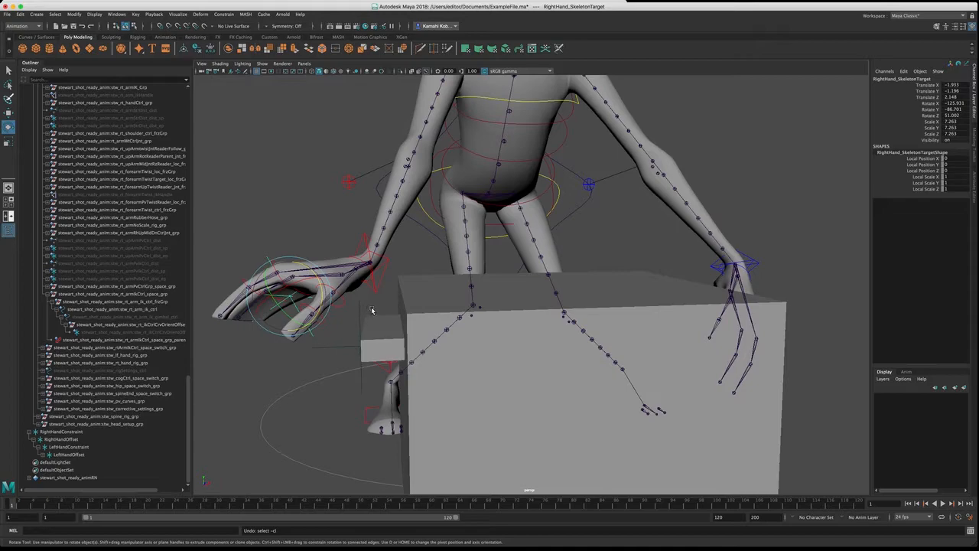
key("z")
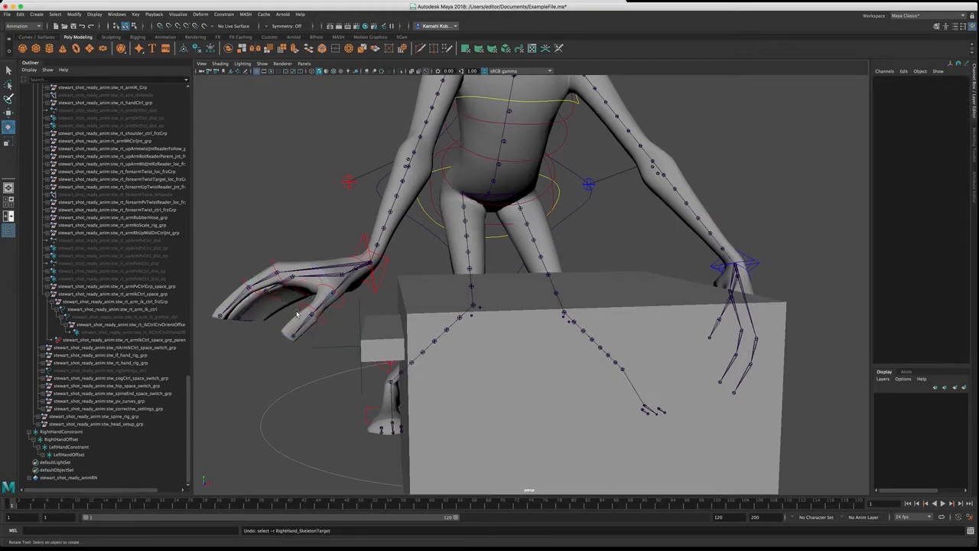
key("z")
key("z")
left_click_drag(305, 395, 290, 353, "alt")
left_click(290, 352)
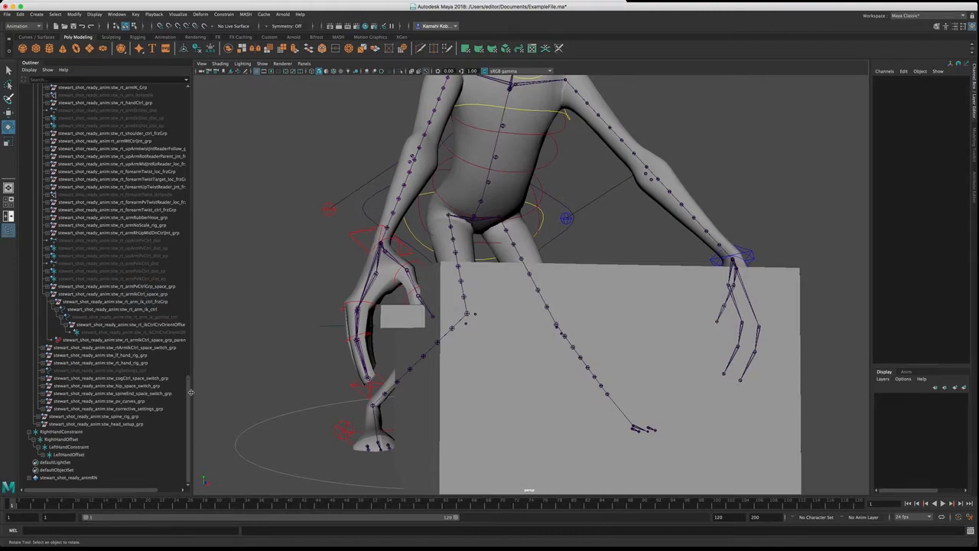
Step: Parent-constrain RightHandConstraint to RightHand_SkeletonTarget with Maintain offset on and all translate and rotate axes constrained
left_click_drag(187, 408, 218, 124)
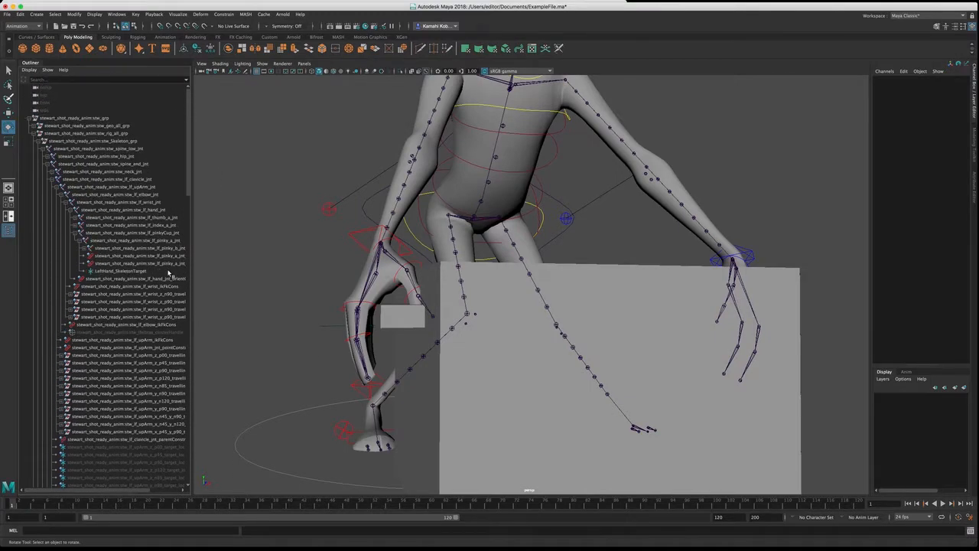
scroll(177, 283, "down", 10)
scroll(176, 283, "down", 3)
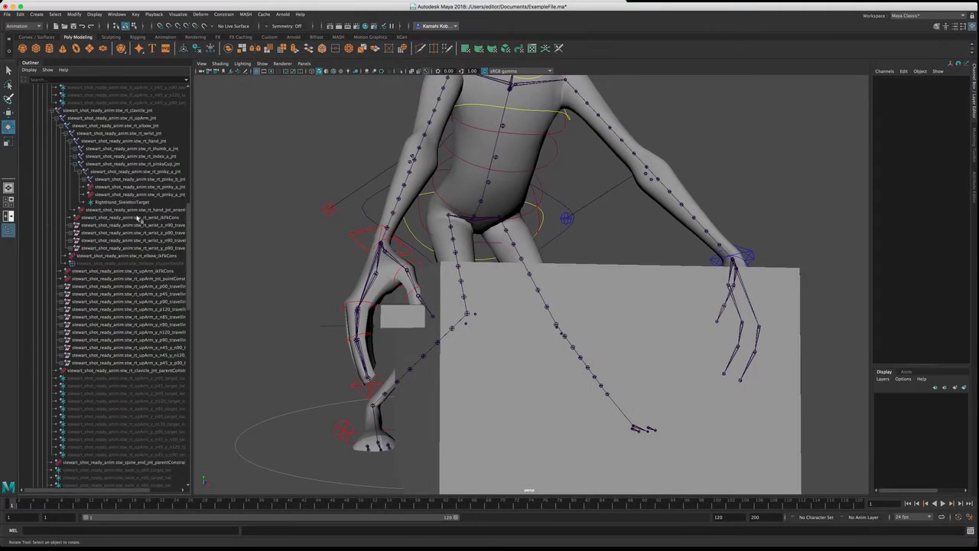
left_click(138, 202)
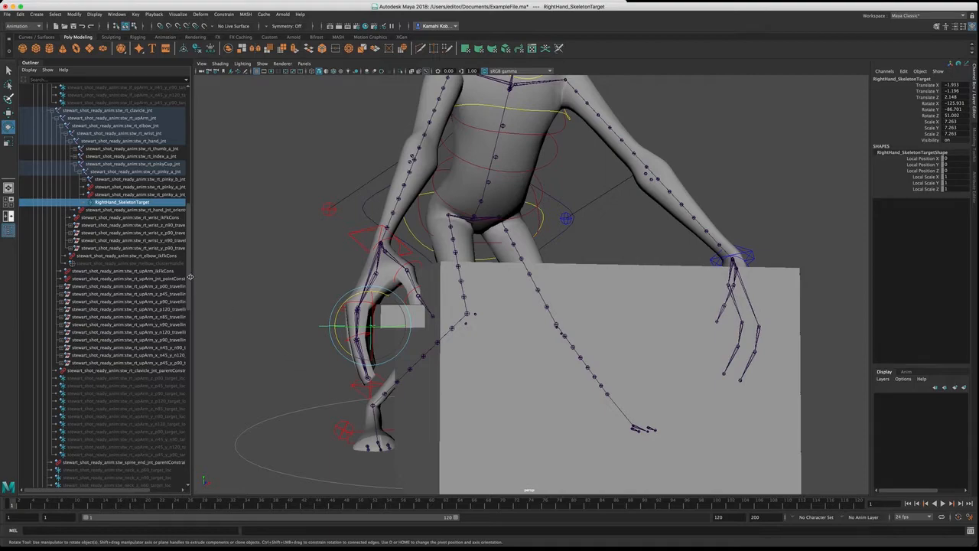
scroll(181, 344, "down", 15)
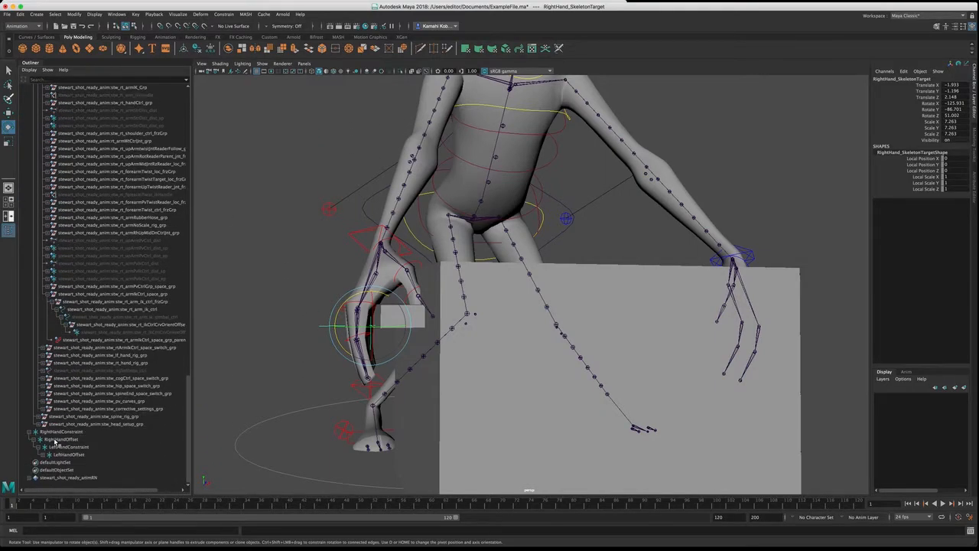
left_click(62, 432)
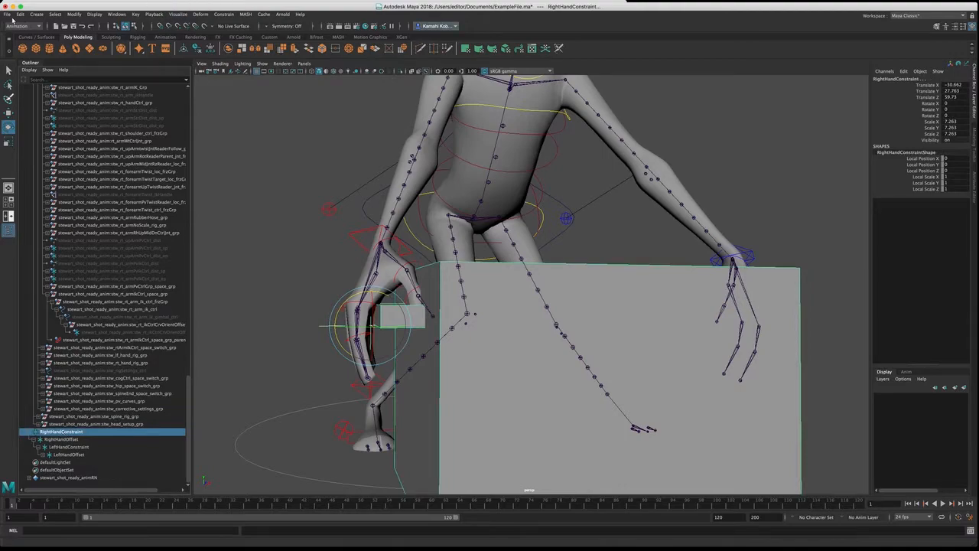
left_click(223, 14)
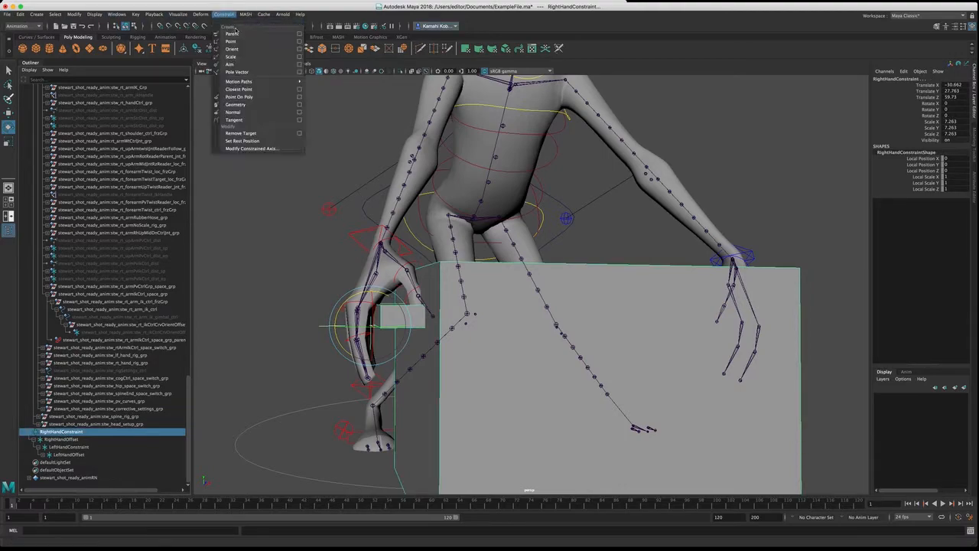
left_click(299, 33)
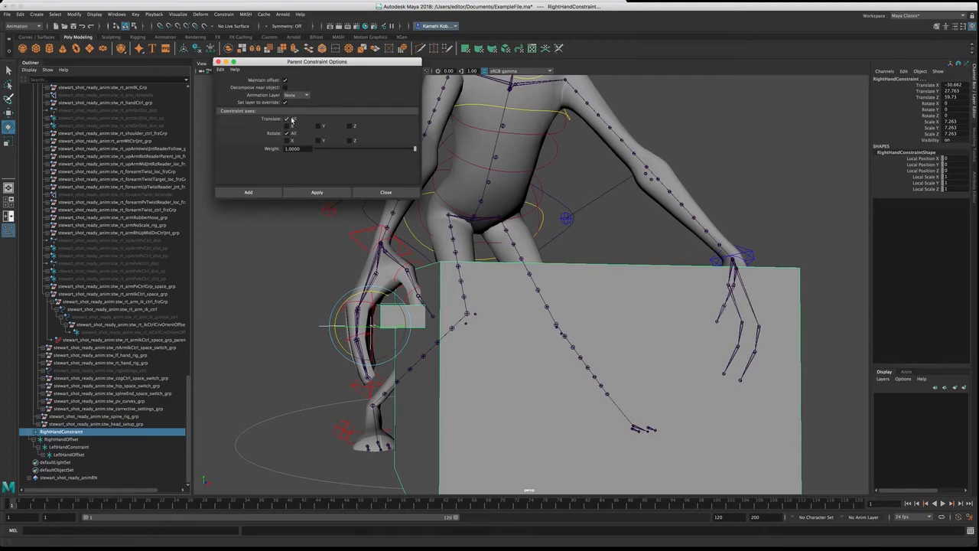
left_click(318, 194)
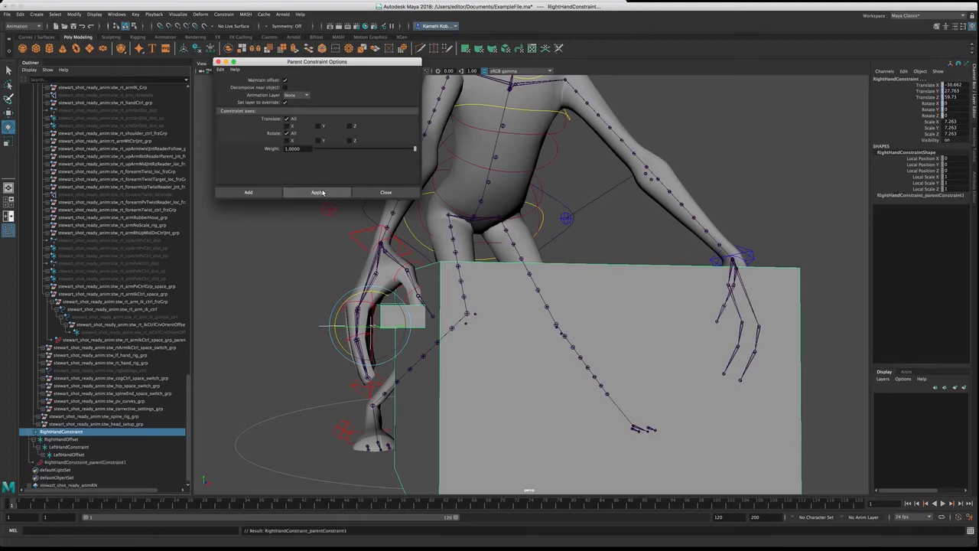
left_click(387, 193)
Step: Test-rotate the right arm IK control to check that the box follows the hand, and undo the rotation
left_click(358, 263)
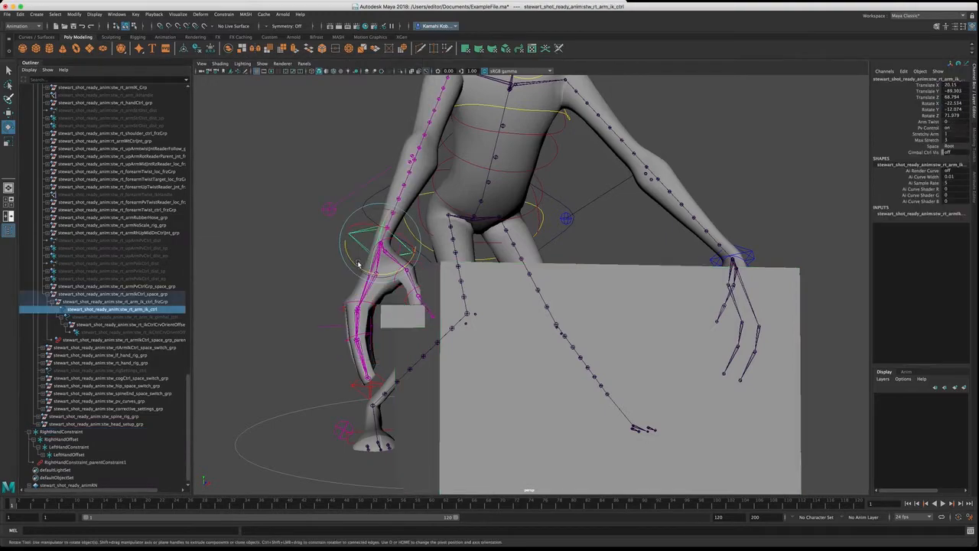
left_click_drag(358, 268, 374, 274)
key("ctrl+z")
key("ctrl+z")
key("ctrl+z")
key("ctrl+z")
key("ctrl+z")
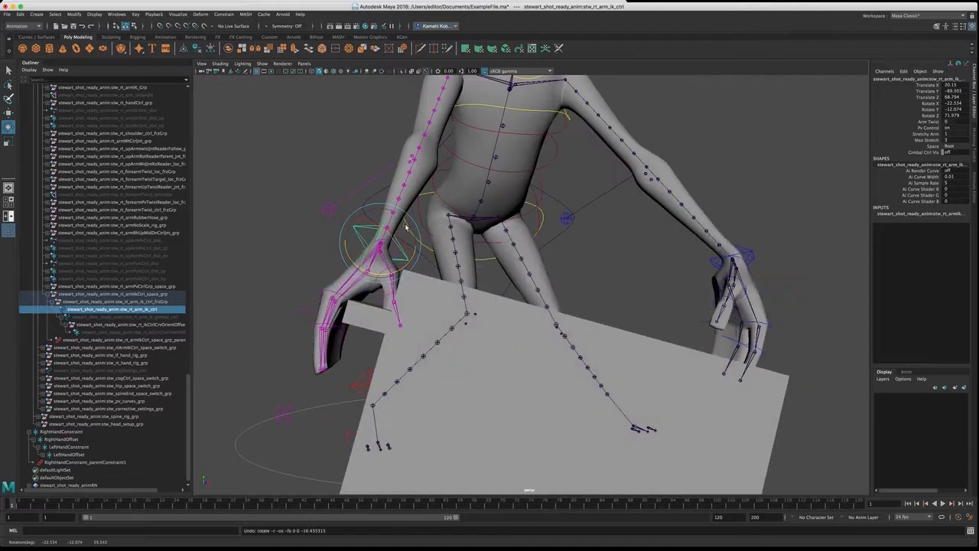
Step: Raise the right arm IK control to about -80.4 in Translate Y so the right hand lifts the box
key("w")
left_click_drag(383, 229, 381, 170)
key("ctrl+z")
key("ctrl+z")
key("ctrl+z")
key("ctrl+z")
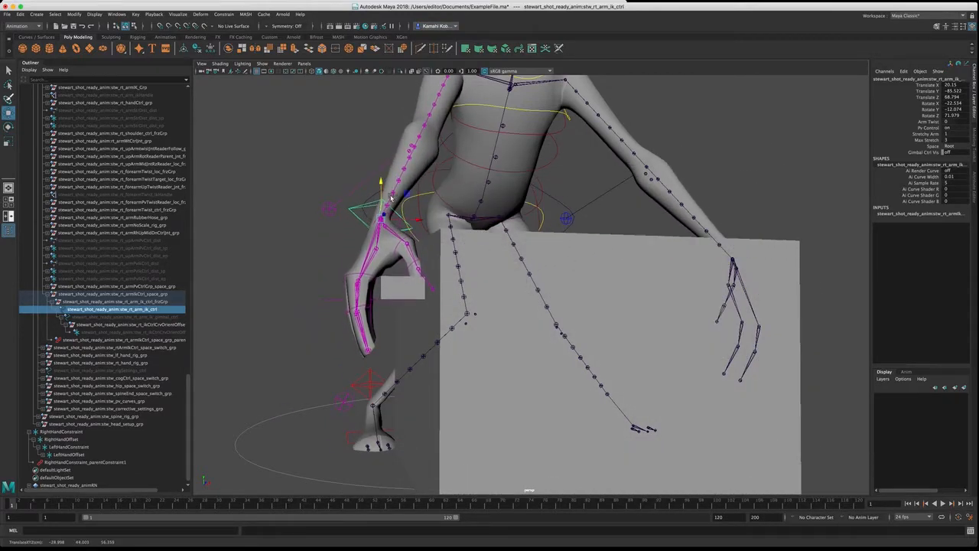
left_click_drag(385, 213, 385, 153)
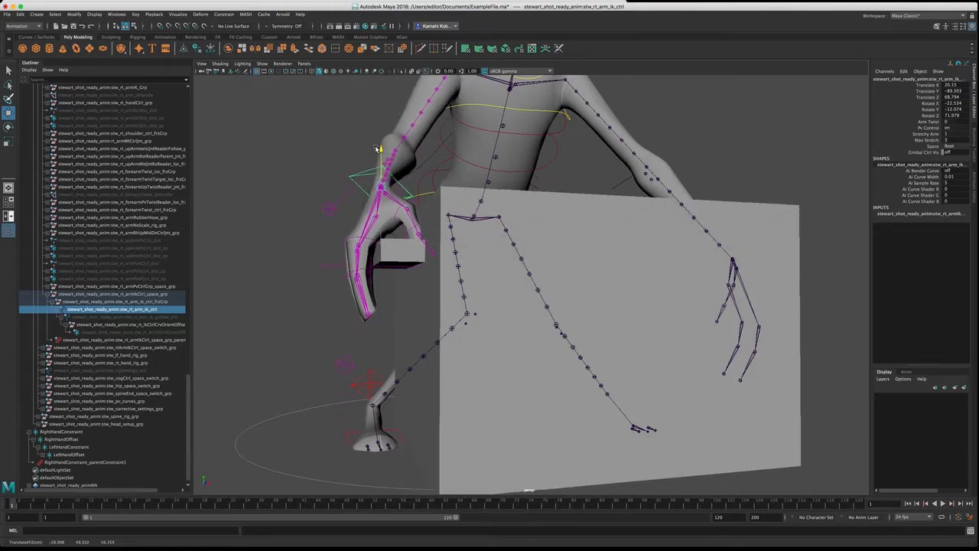
Step: Try rotating the box about the right hand with the RightHandOffset locator
scroll(188, 394, "down", 1)
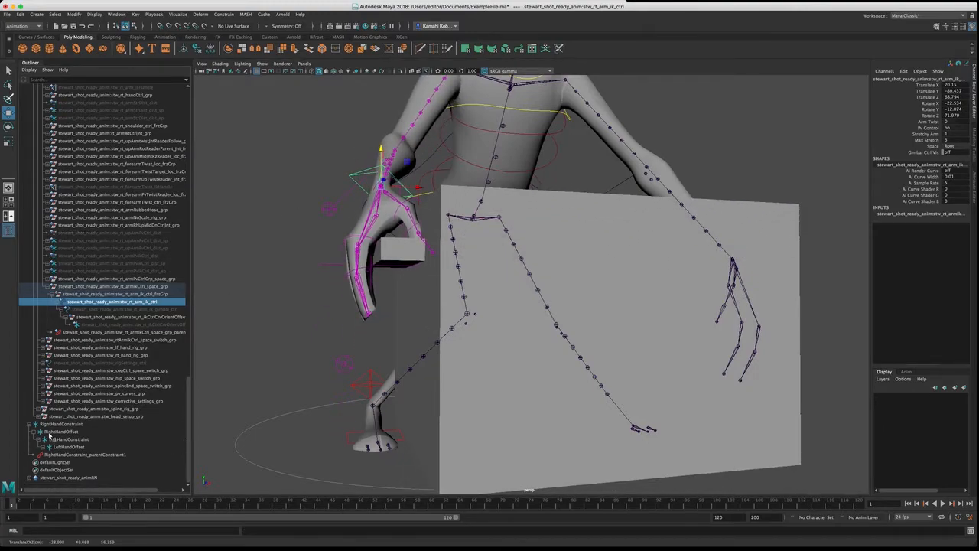
left_click(61, 431)
key("e")
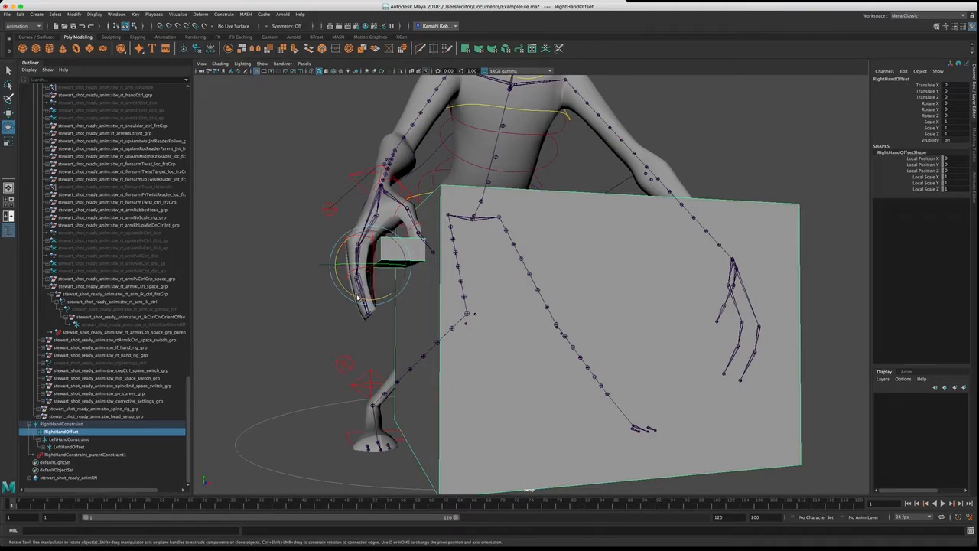
left_click_drag(358, 299, 371, 263)
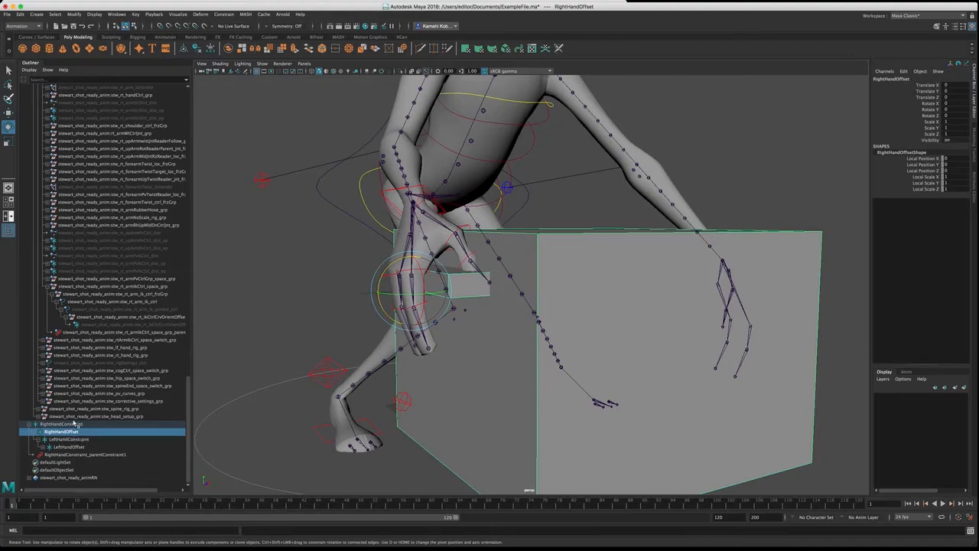
Step: Rename the RightHandOffset locator as RightHandOffset_ANIMATE
left_click(908, 79)
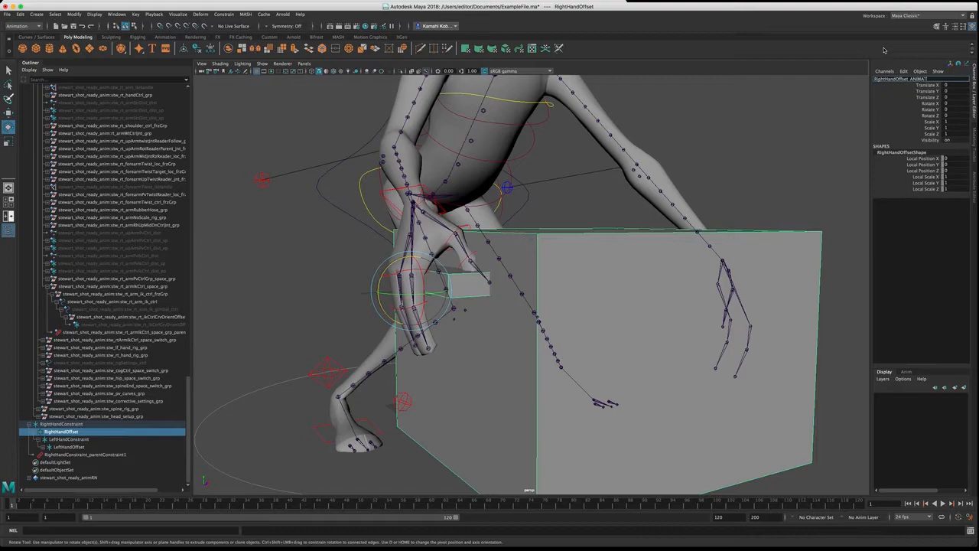
type("_ANIMATE")
key("Return")
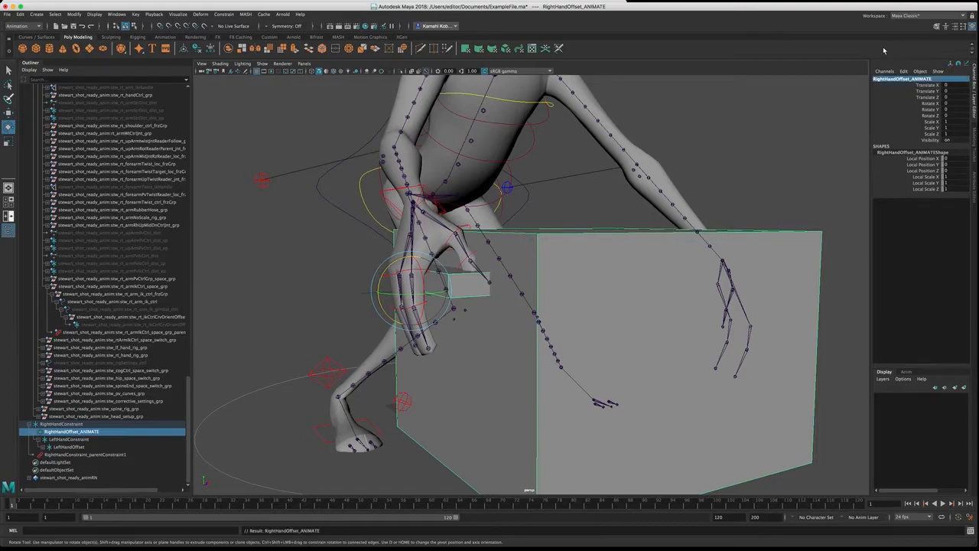
Step: Undo the RightHandOffset_ANIMATE rename and the right arm IK control's lift
left_click_drag(623, 376, 602, 368, "alt")
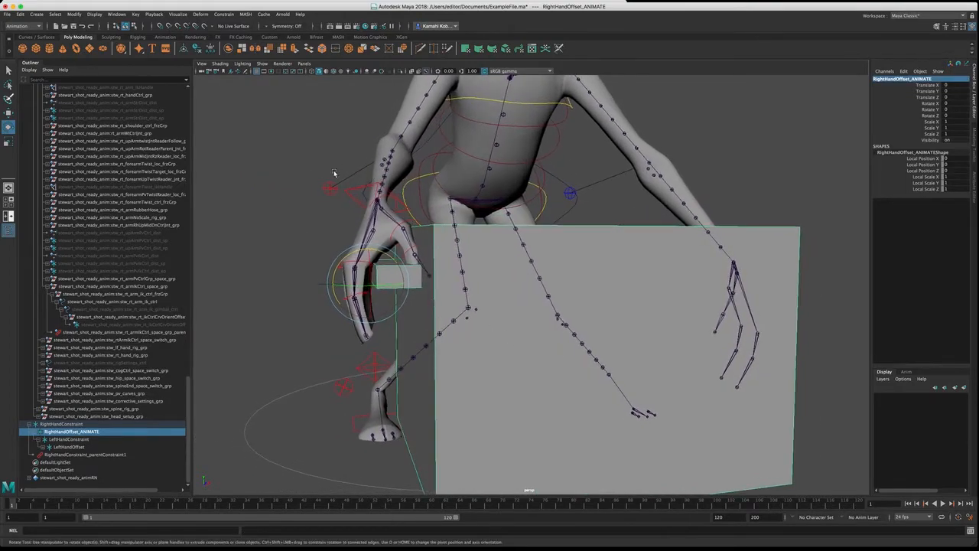
left_click(97, 424)
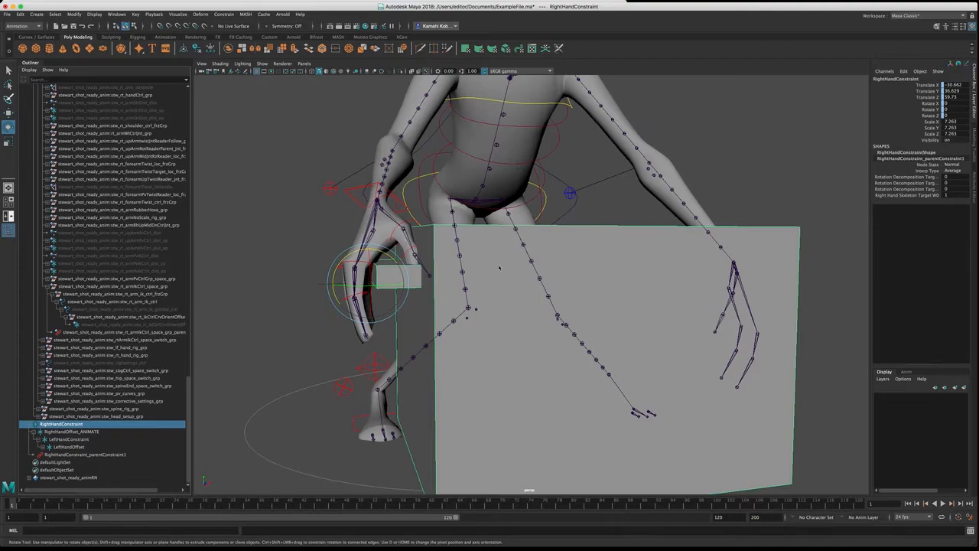
left_click(110, 301)
key("ctrl+z")
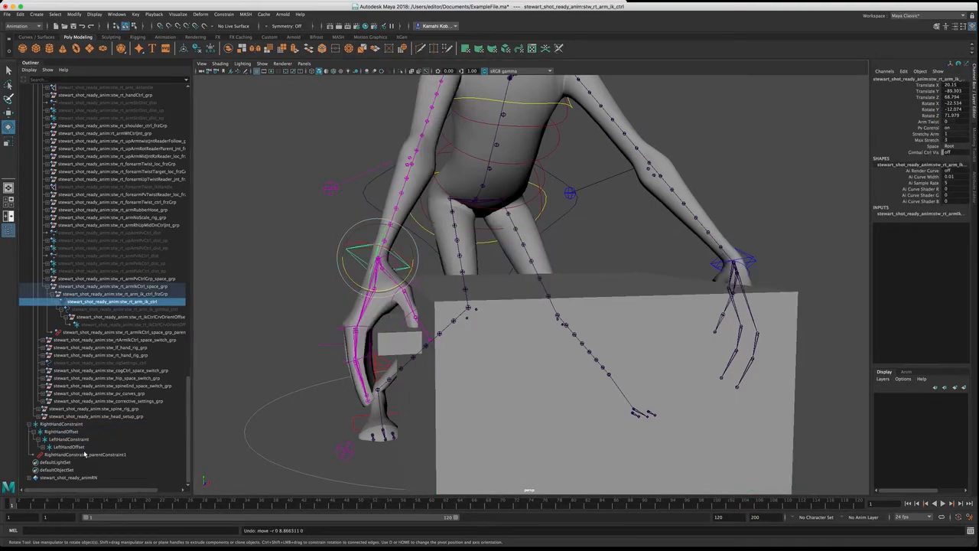
Step: Regroup the locators so LeftHandOffset sits directly under RightHandOffset, LeftHandConstraint under LeftHandOffset, and Box under LeftHandConstraint
left_click(81, 433)
left_click(86, 441)
middle_click_drag(580, 352, 530, 321, "alt")
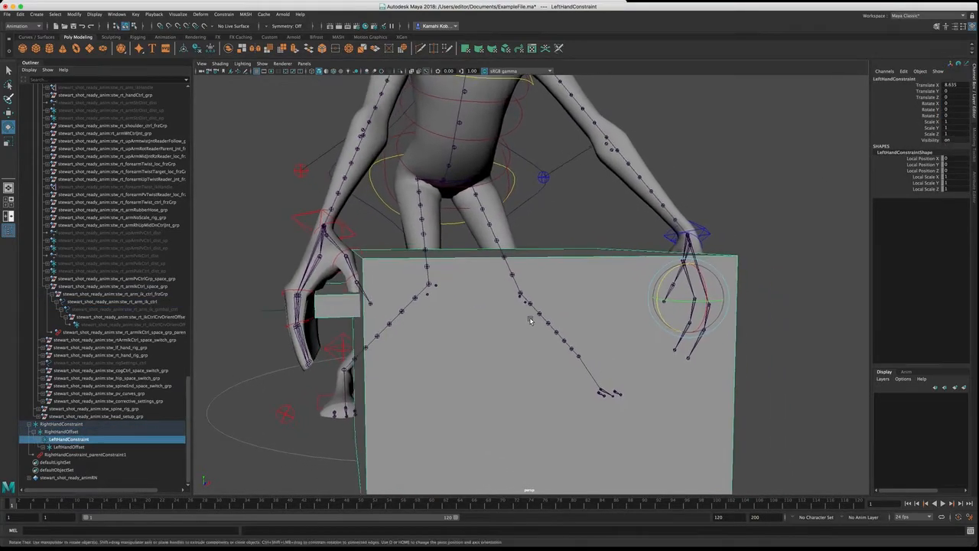
left_click_drag(530, 321, 496, 324, "alt")
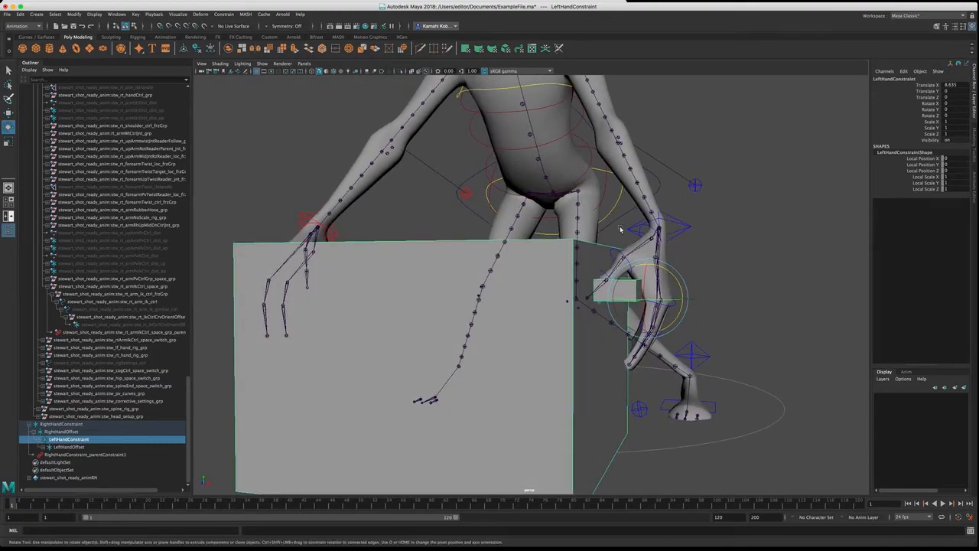
left_click(688, 257)
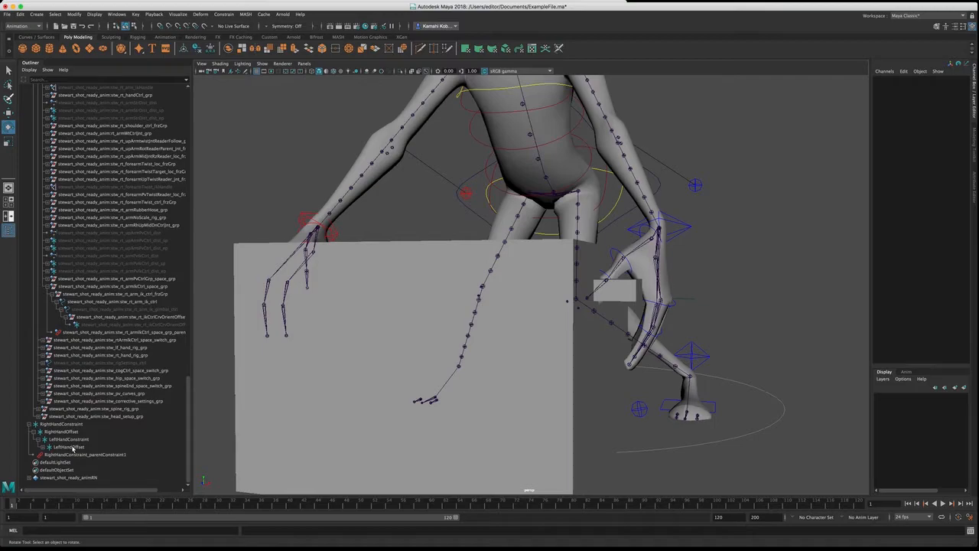
left_click(66, 447)
mouse_move(60, 452)
middle_mouse_down()
mouse_move(68, 434)
mouse_move(57, 438)
mouse_move(67, 455)
middle_mouse_up()
left_click(66, 450)
left_click(39, 446)
left_click(56, 462)
left_click(67, 455)
left_click(43, 455)
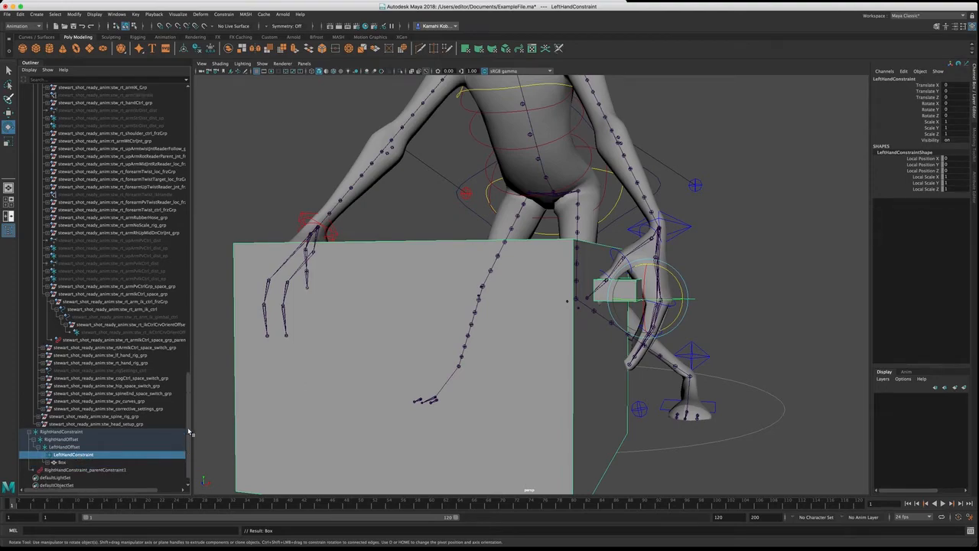
Step: Parent-constrain the left arm IK control to the LeftHandConstraint locator
left_click_drag(188, 427, 188, 406)
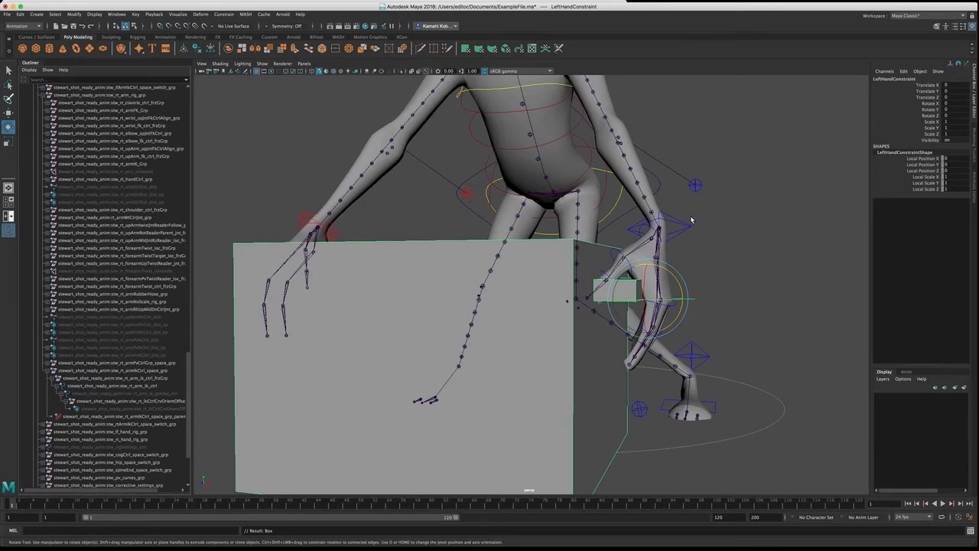
left_click(688, 223)
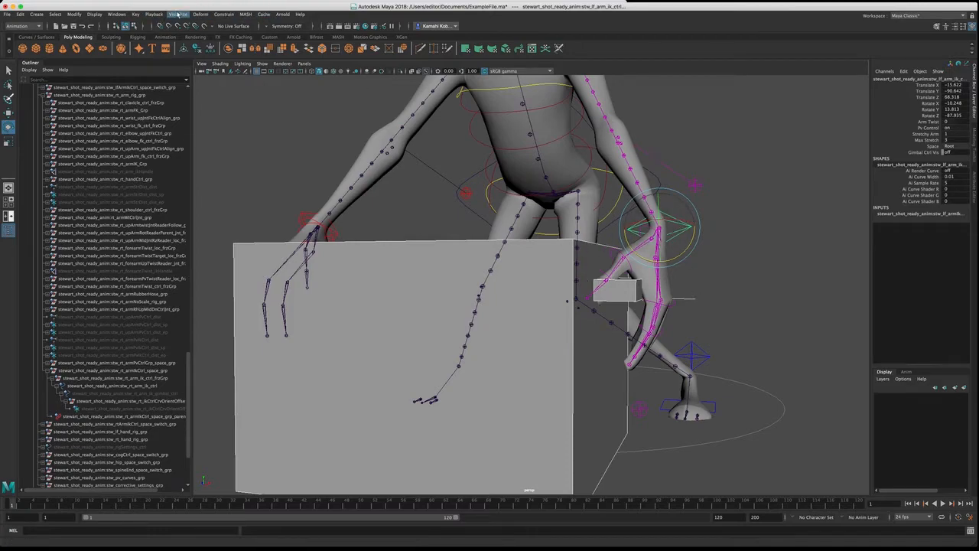
left_click(223, 14)
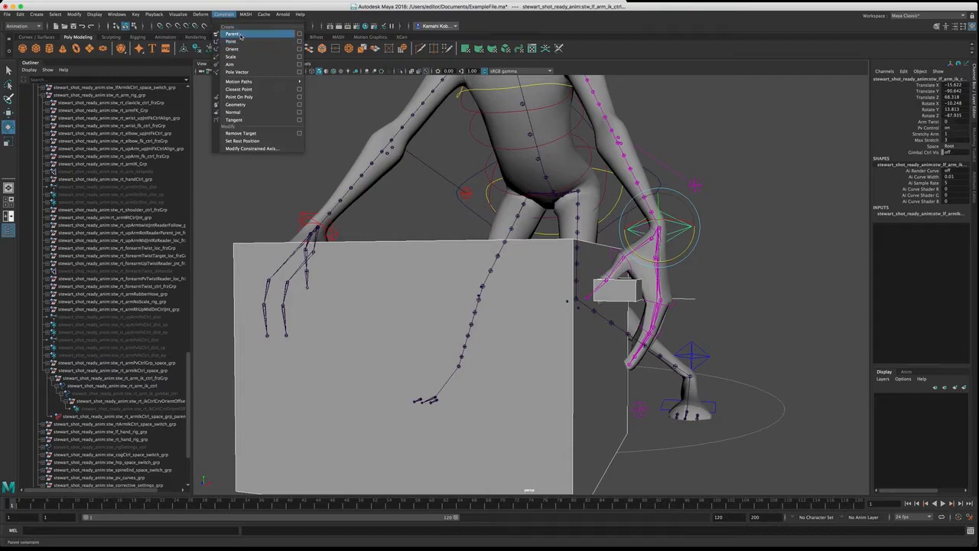
left_click(240, 35)
Step: Raise the right arm IK control to about -83.6 in Translate Y and rotate it to about 89.1 in Rotate Z
left_click(304, 215)
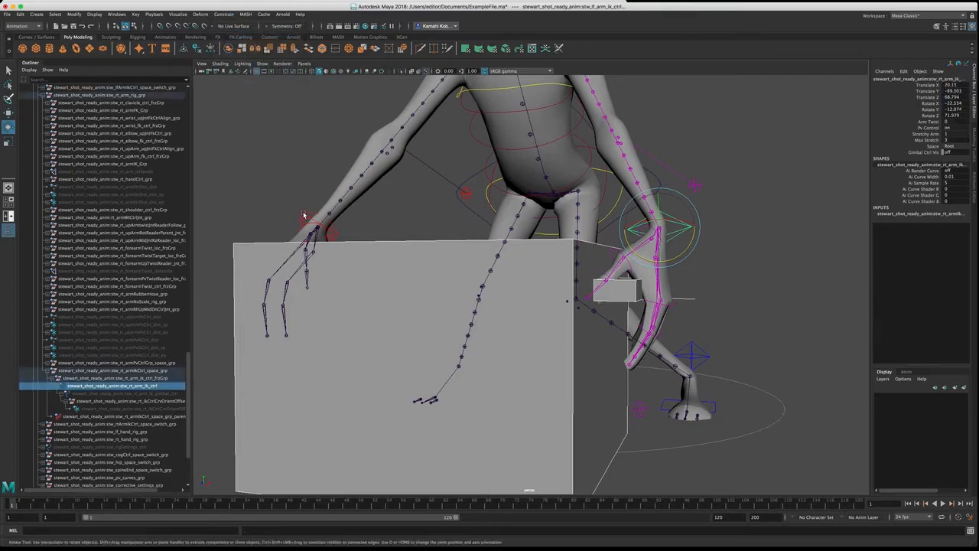
key("w")
left_click_drag(321, 226, 334, 183)
left_click_drag(656, 186, 417, 219, "alt")
key("e")
scroll(185, 444, "down", 4)
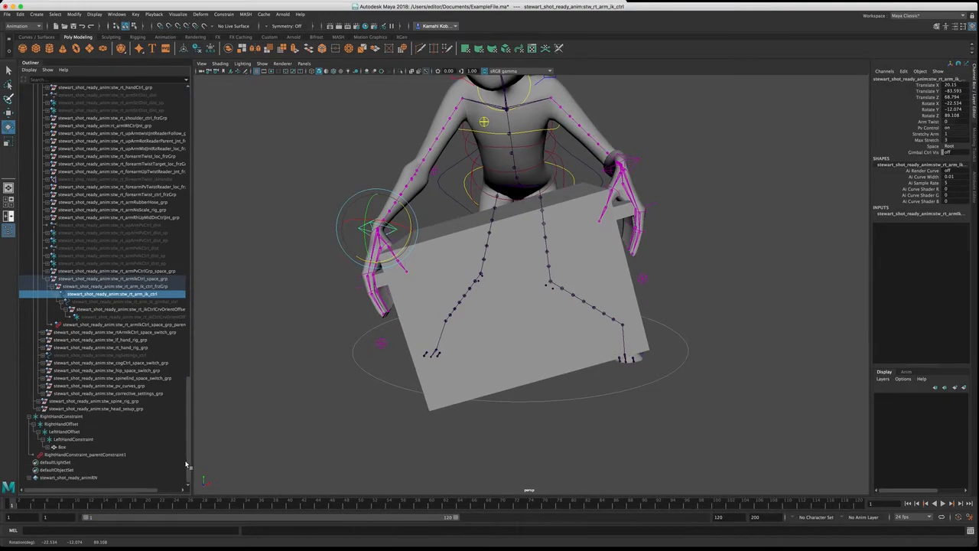
Step: Test-rotate the LeftHandOffset locator in Z to swing the box about the left hand, and undo the rotation
left_click(78, 440)
left_click(66, 432)
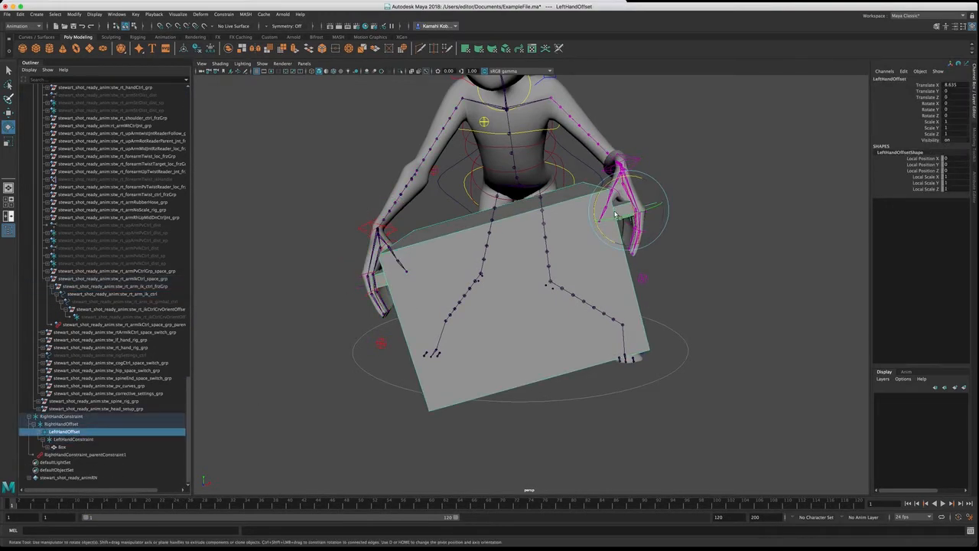
mouse_move(612, 192)
left_mouse_down()
mouse_move(616, 201)
mouse_move(605, 185)
mouse_move(618, 204)
mouse_move(601, 185)
mouse_move(618, 203)
mouse_move(611, 208)
left_mouse_up()
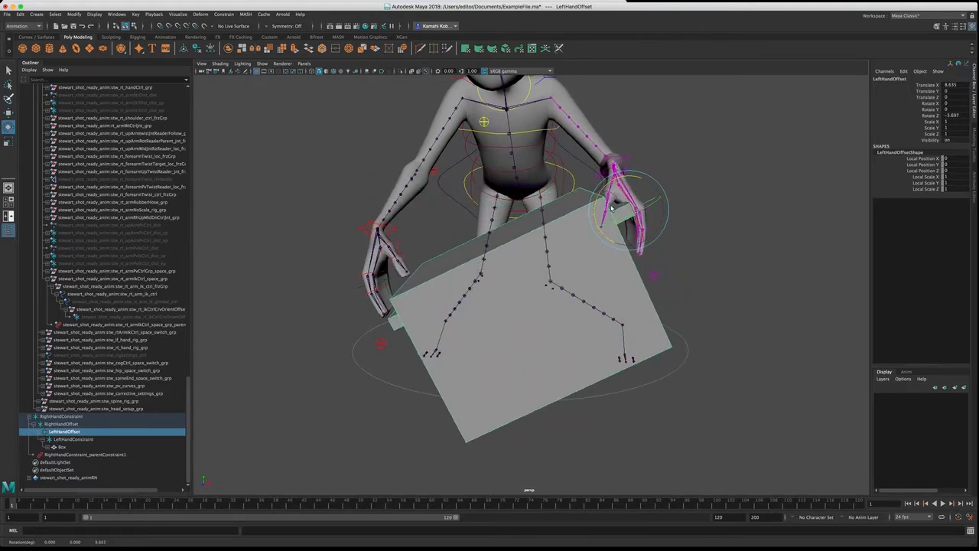
key("ctrl+z")
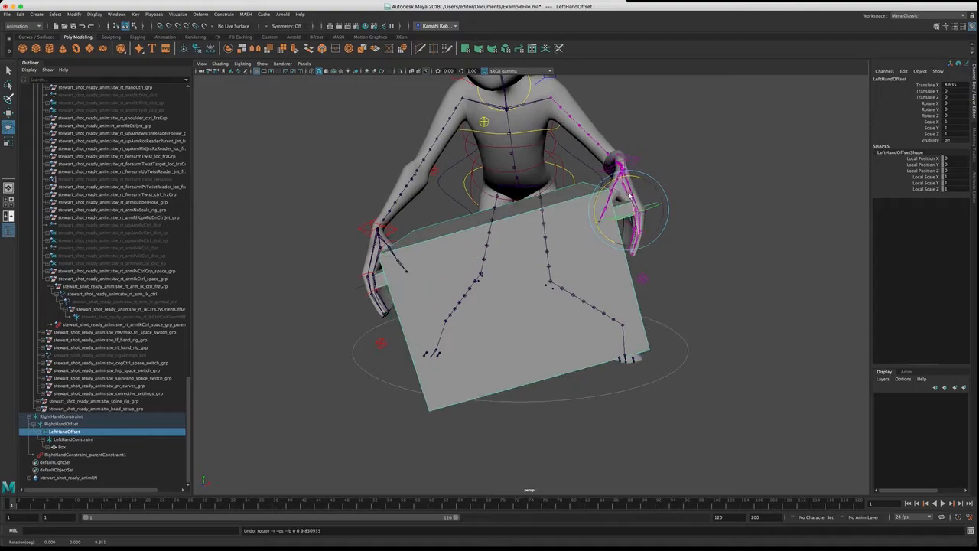
Step: Examine how the left arm IK control, LeftHandConstraint, LeftHandOffset and Box depend on each other in the hierarchy
left_click(73, 439)
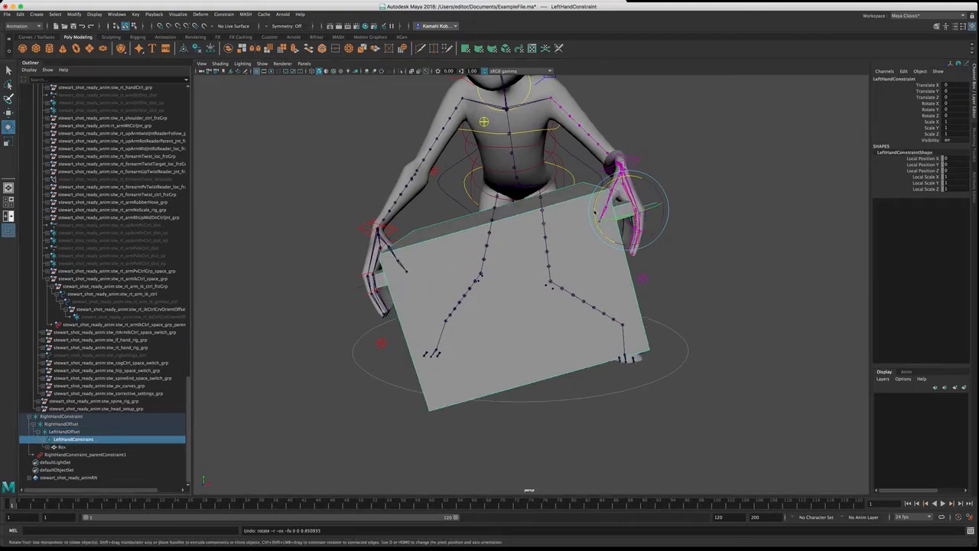
left_click_drag(660, 235, 645, 232, "alt")
left_click(612, 159)
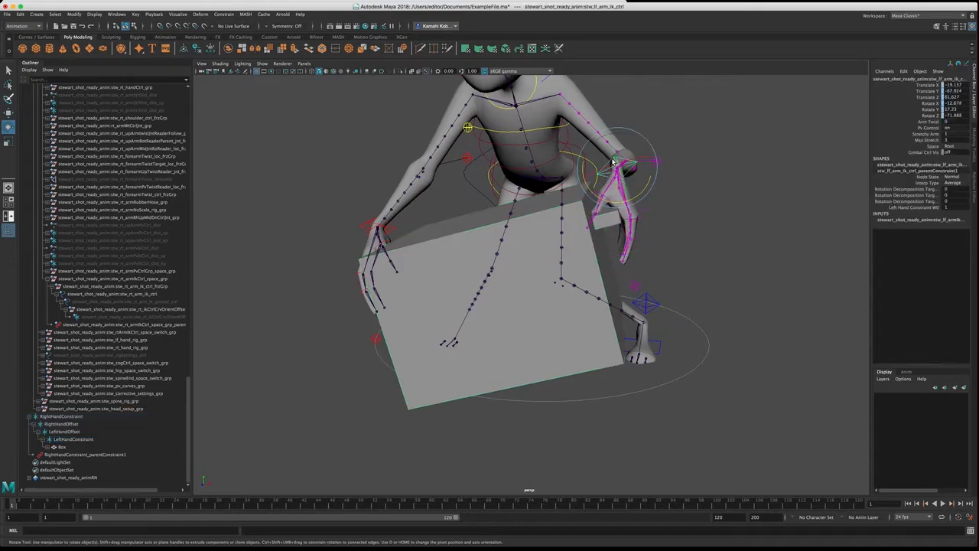
left_click(72, 439)
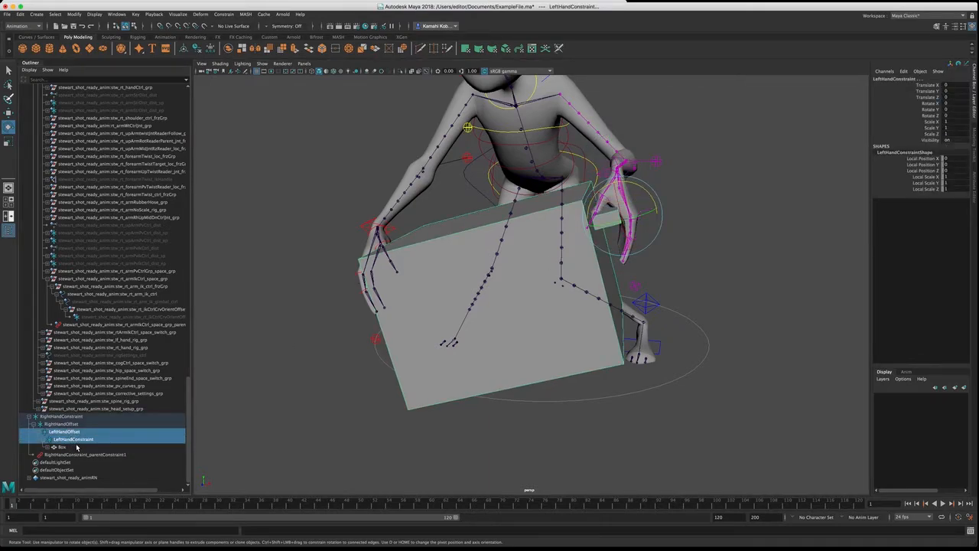
left_click(83, 441)
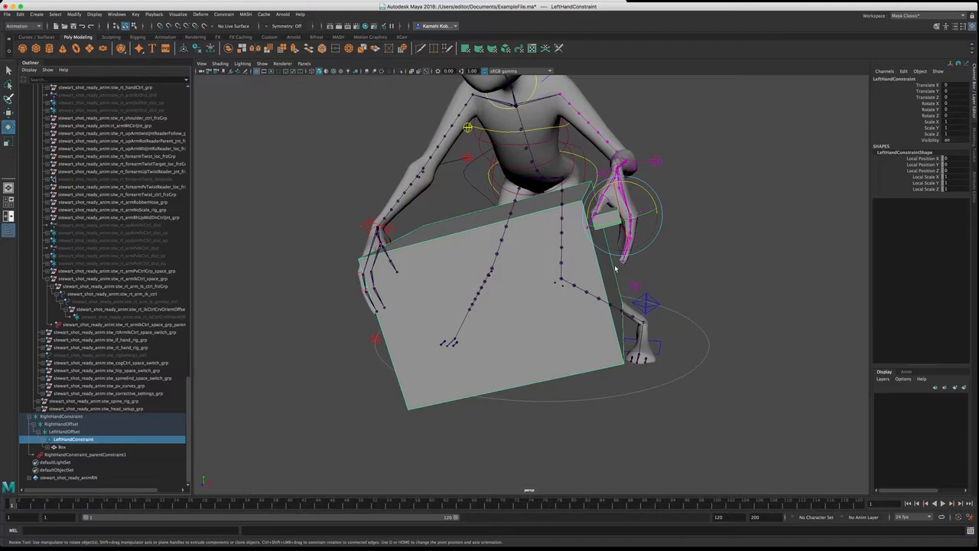
left_click(652, 191)
left_click(77, 440)
left_click(671, 202)
left_click(77, 445)
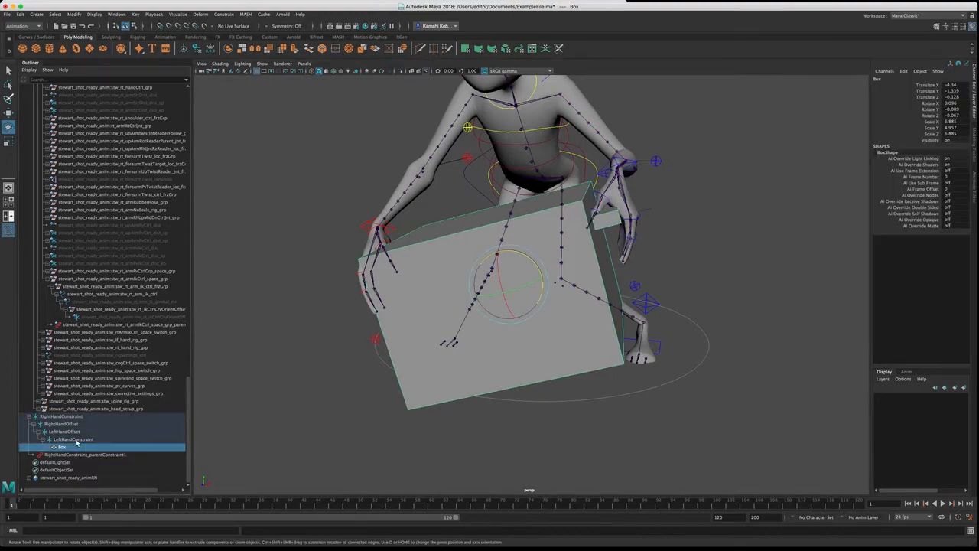
Step: Rotate the right arm IK control to about 74.8 in Rotate Z and raise it to about -79.9 in Translate Y
left_click(370, 225)
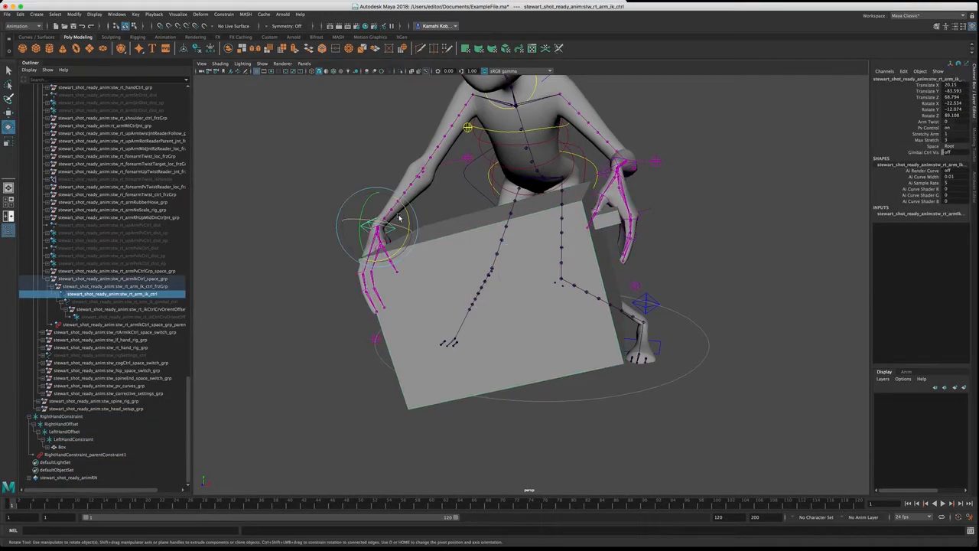
left_click_drag(408, 224, 377, 202)
key("w")
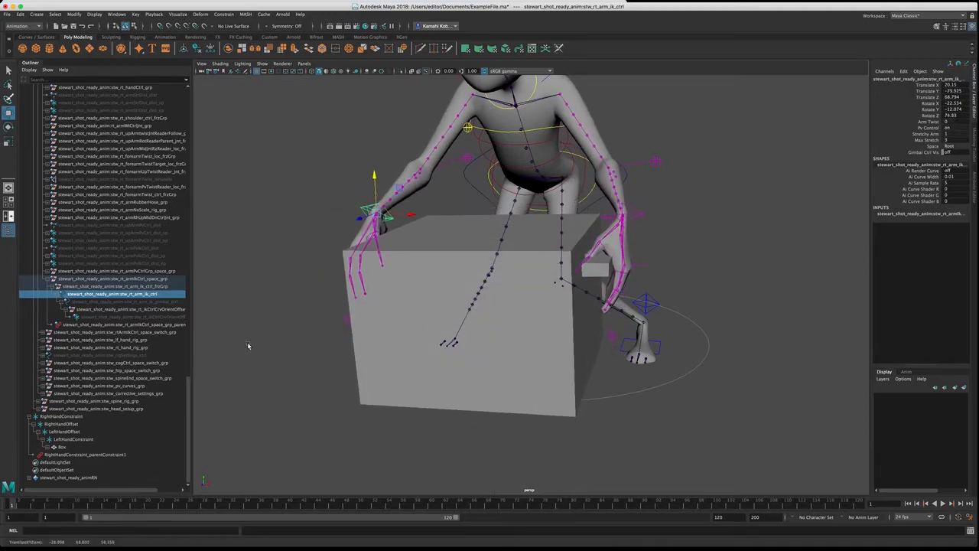
Step: Test-rotate the RightHandOffset locator in Y to turn the box about the right hand, and undo the rotation
left_click(62, 423)
key("e")
left_click_drag(387, 266, 370, 268)
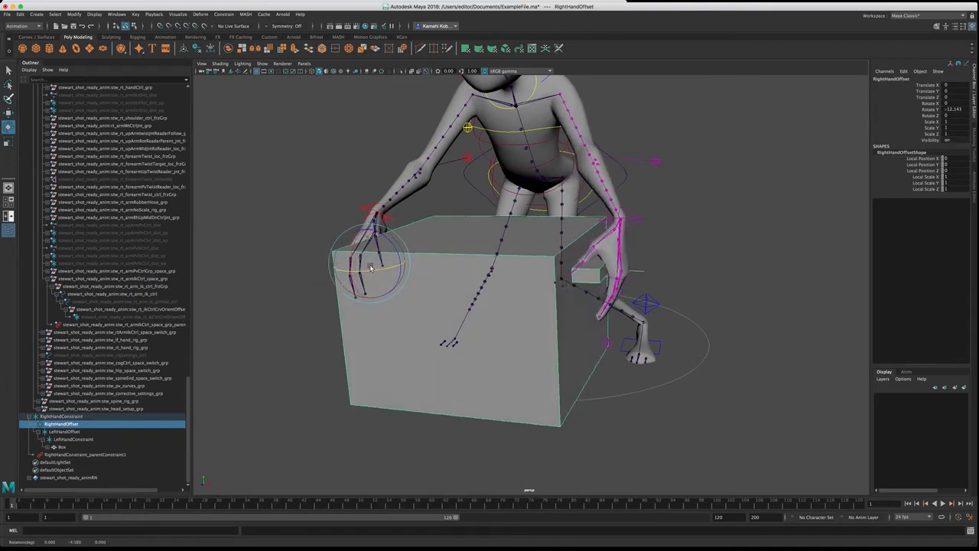
key("ctrl+z")
key("ctrl+z")
key("ctrl+z")
key("ctrl+z")
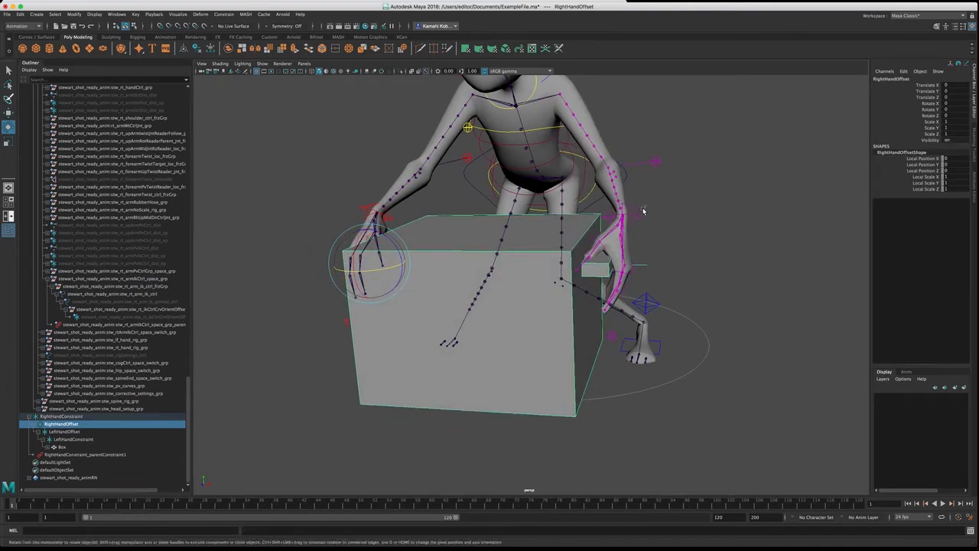
Step: Try rotating the constrained left arm IK control directly, then undo it and clear the selection
left_click(646, 214)
key("ctrl+z")
key("ctrl+z")
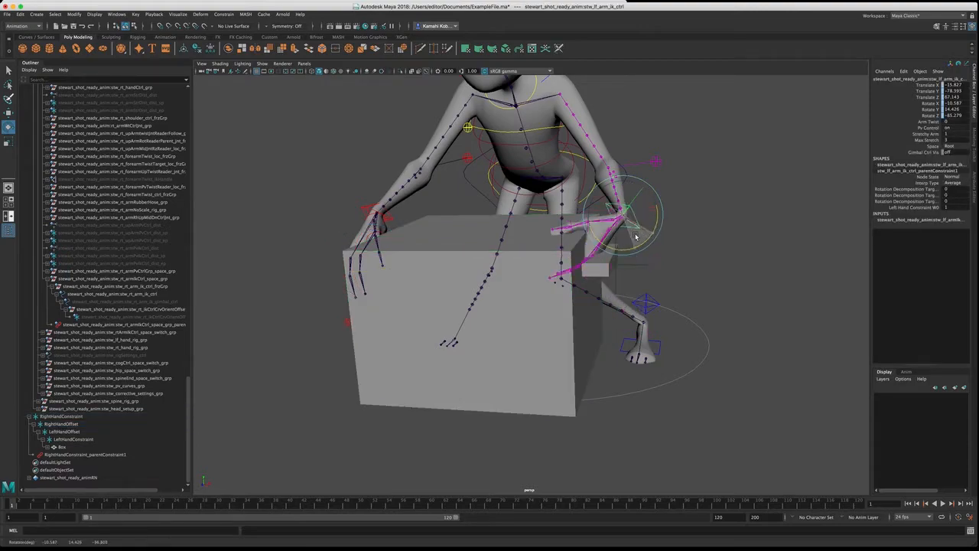
left_click(528, 319)
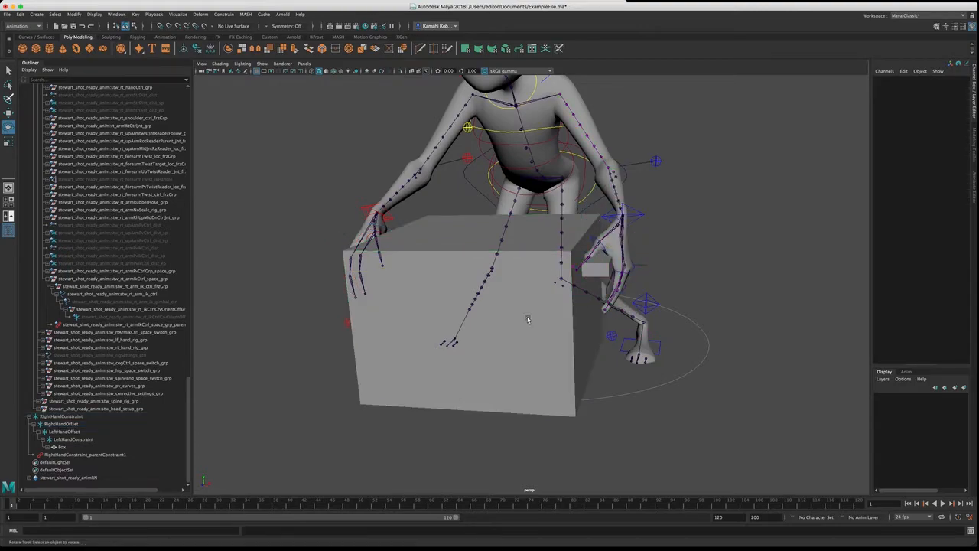
Step: Rotate the LeftHandOffset locator to about 1.9 in Rotate Z to tilt the box about the left hand
left_click(69, 431)
mouse_move(612, 264)
left_mouse_down()
mouse_move(636, 250)
mouse_move(635, 262)
mouse_move(618, 268)
left_mouse_up()
key("w")
key("super+z")
left_click_drag(563, 280, 595, 274, "alt")
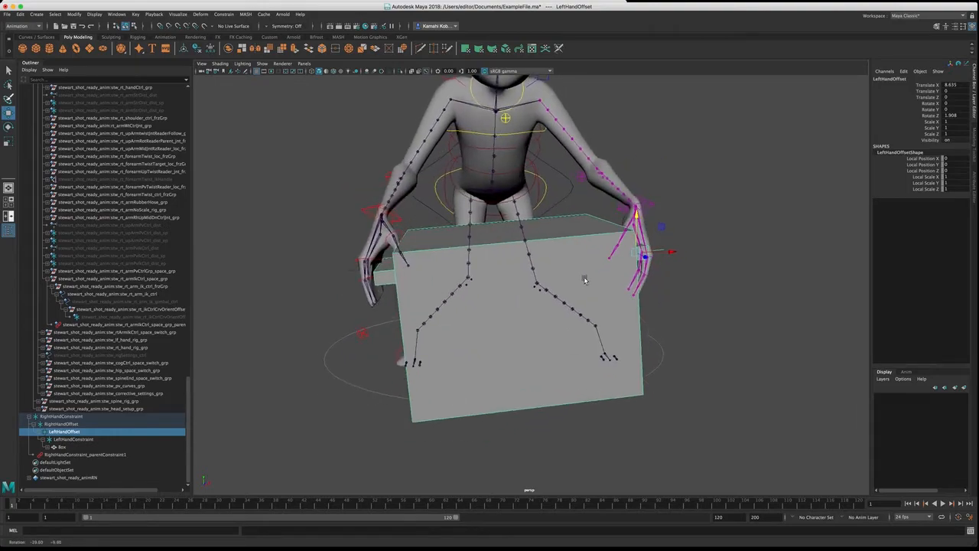
Step: Undo the test poses made with the right arm IK control and the hand offset locators
left_click(651, 198)
left_click_drag(368, 204, 357, 212)
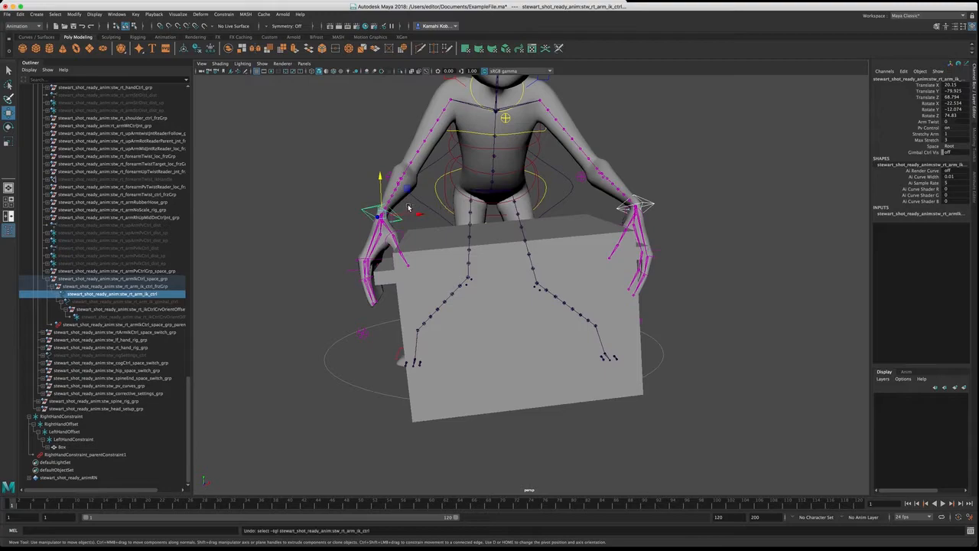
key("super+z")
key("super+z")
key("super+z")
key("super+z")
key("super+z")
key("super+z")
key("super+z")
key("super+z")
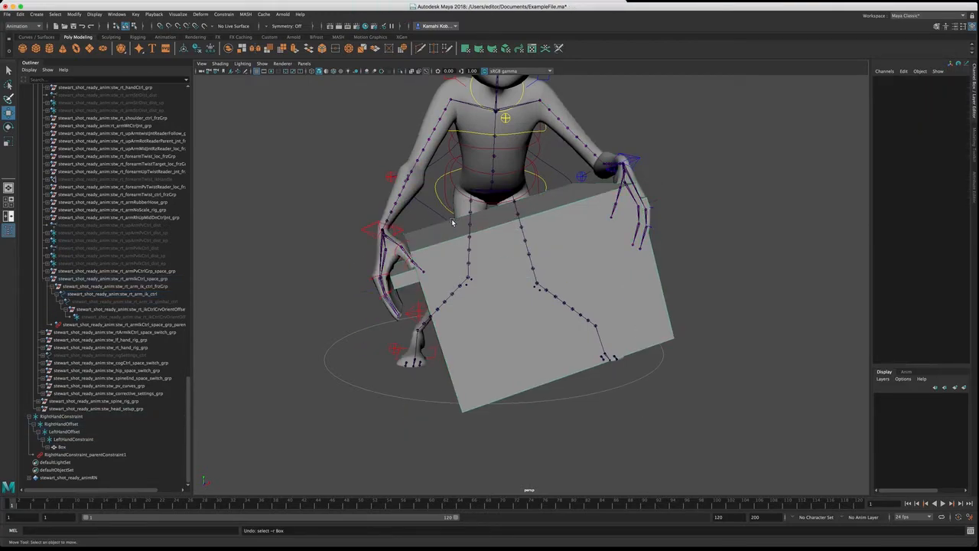
key("super+z")
key("super+z")
key("super+z")
key("super+z")
key("super+z")
key("super+z")
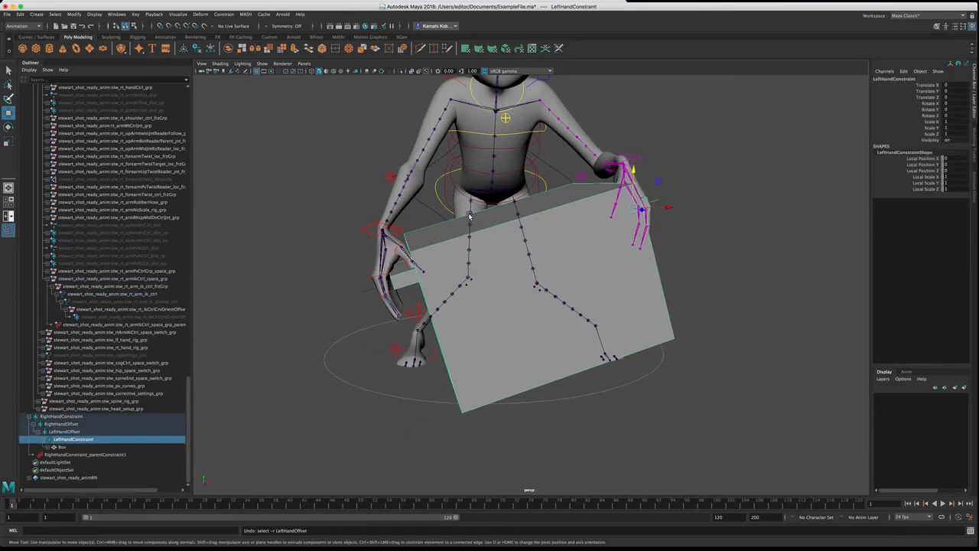
Step: Undo the left arm IK control's parent constraint and the regrouping of the left-hand locators and Box
left_click_drag(532, 333, 522, 322, "alt")
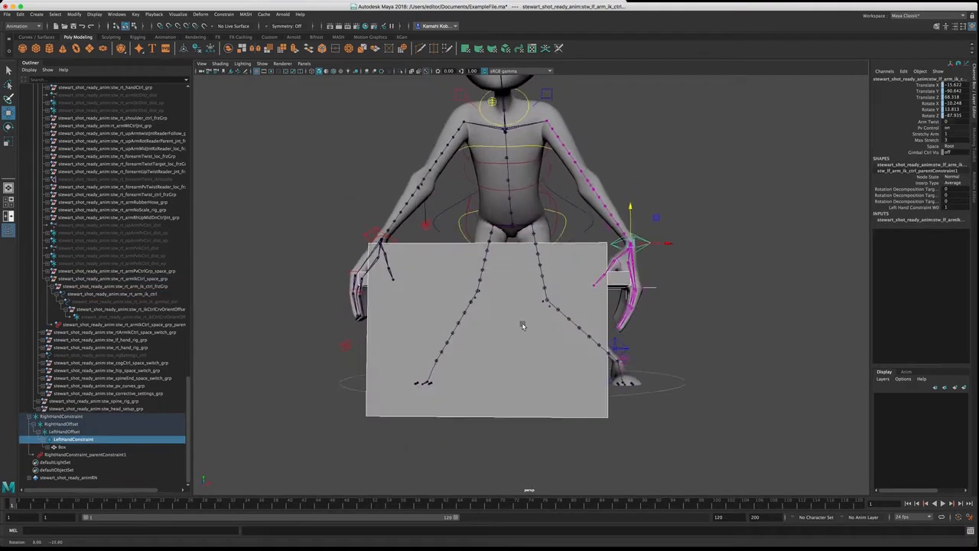
right_click_drag(522, 322, 499, 299, "alt")
left_click_drag(499, 299, 504, 315, "alt")
left_click(692, 219)
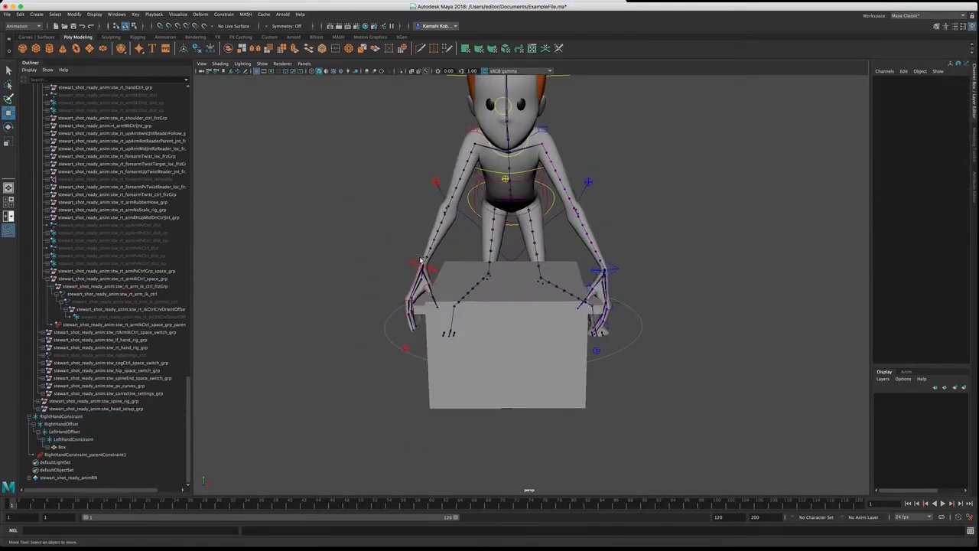
key("super+z")
key("super+z")
key("super+z")
key("super+z")
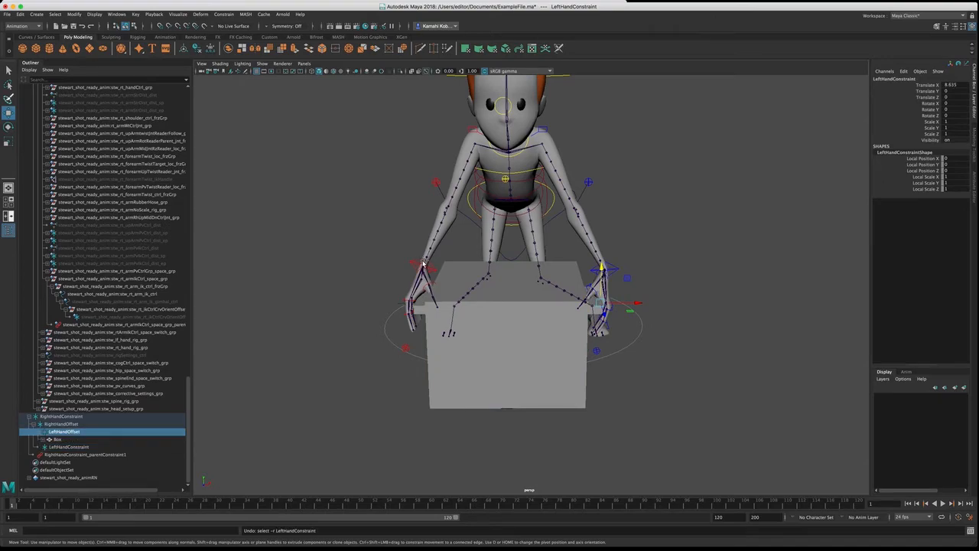
key("super+z")
key("super+z")
key("super+z")
key("super+z")
key("super+z")
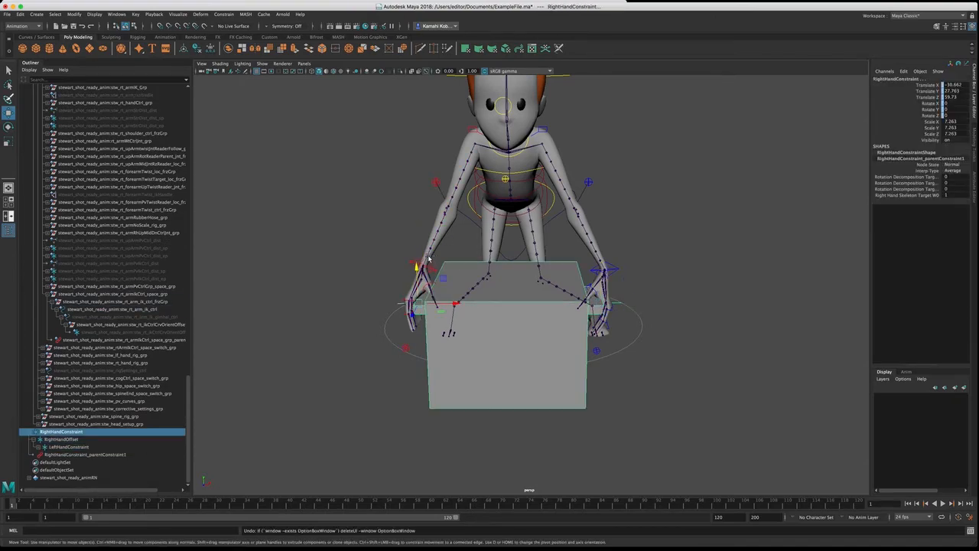
Step: Undo the parent constraint that ties the RightHandConstraint locator to the right-hand skeleton target
key("super+z")
key("super+z")
key("super+z")
key("super+z")
key("super+z")
key("super+z")
key("super+z")
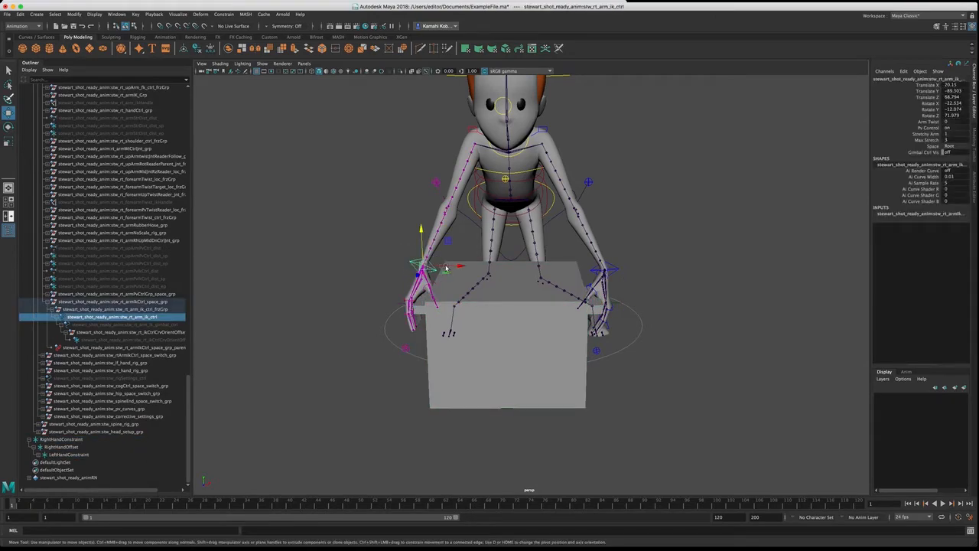
Step: Test-move the left arm IK control sideways and undo the move
left_click(624, 269)
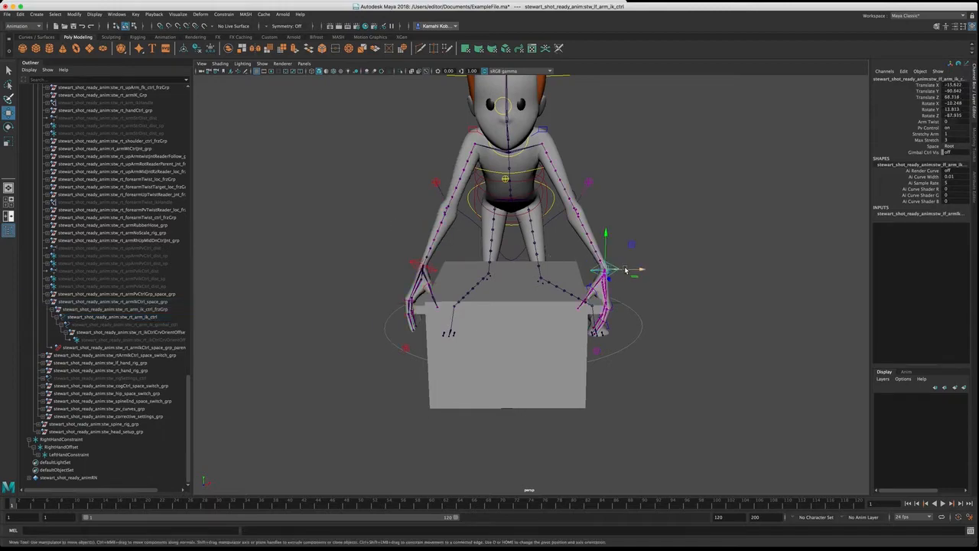
left_click_drag(626, 269, 645, 271)
key("super+z")
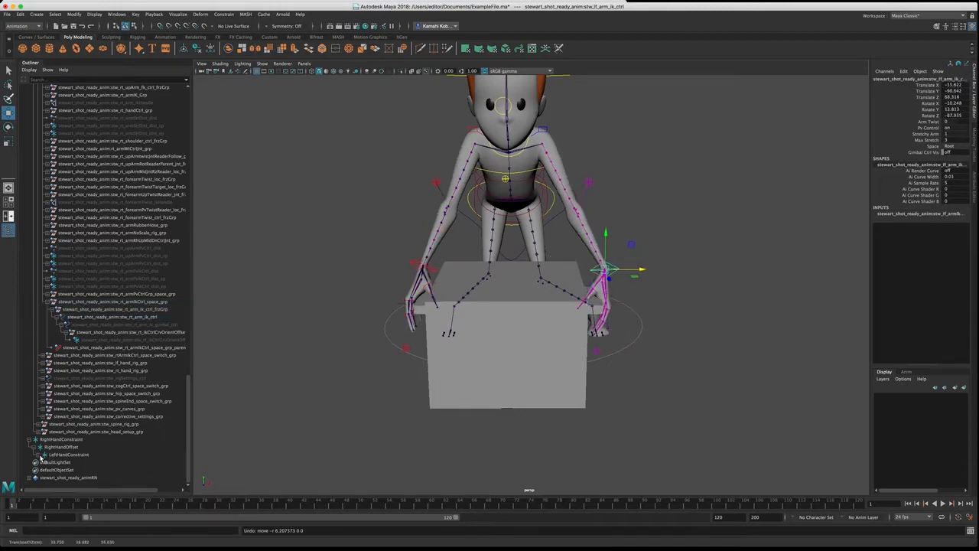
Step: Expand the LeftHandConstraint hierarchy down to Box and inspect how the locators are nested
left_click(39, 455)
left_click(69, 457)
left_click_drag(452, 365, 788, 236, "alt")
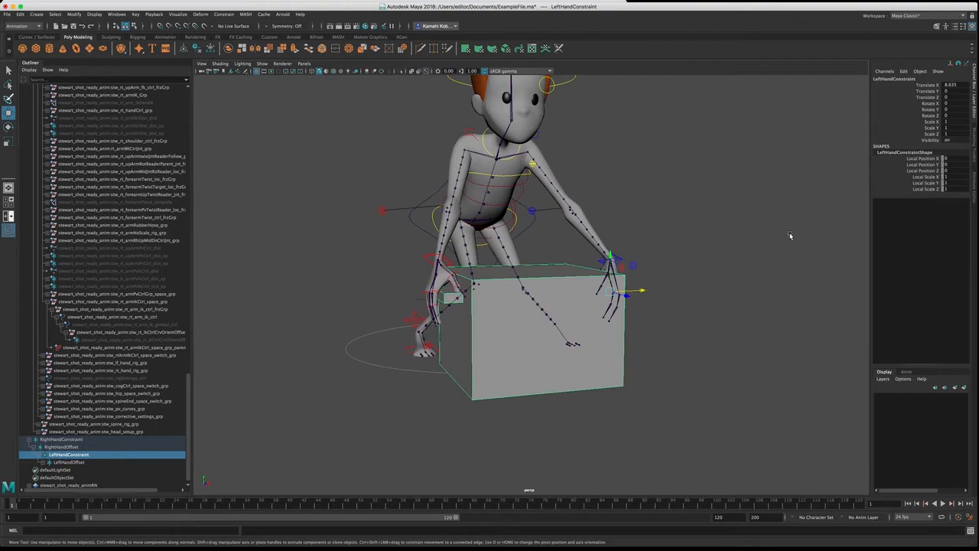
left_click(790, 236)
scroll(613, 260, "up", 5)
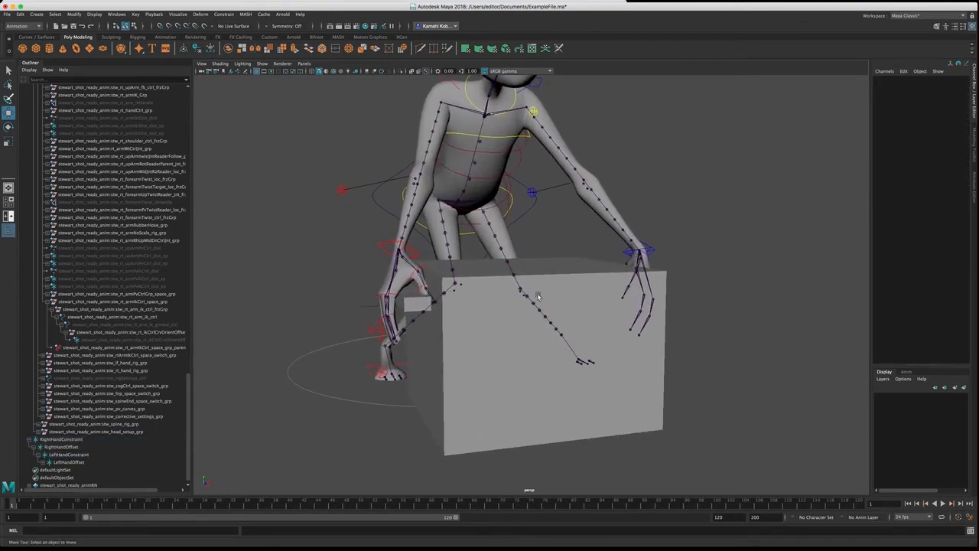
left_click(69, 454)
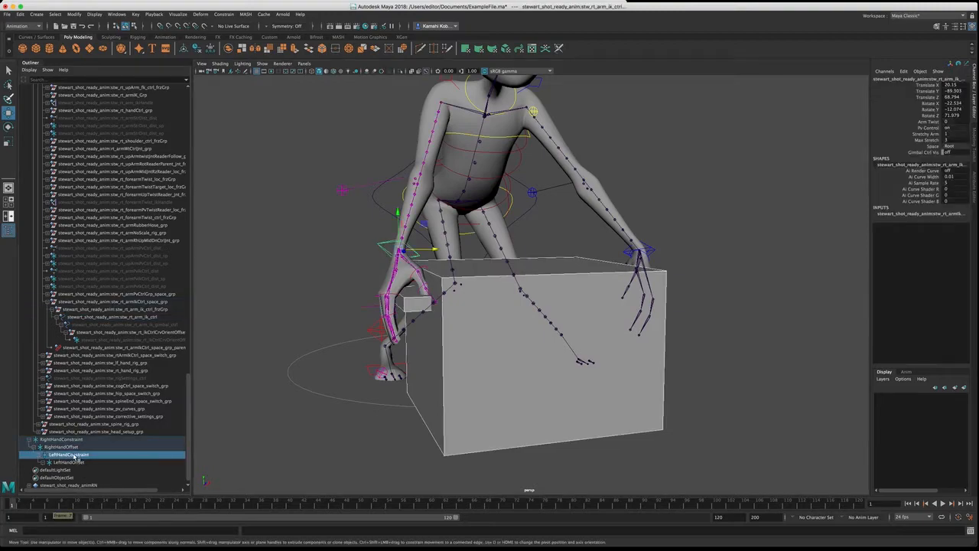
left_click(57, 448)
left_click_drag(190, 456, 190, 462)
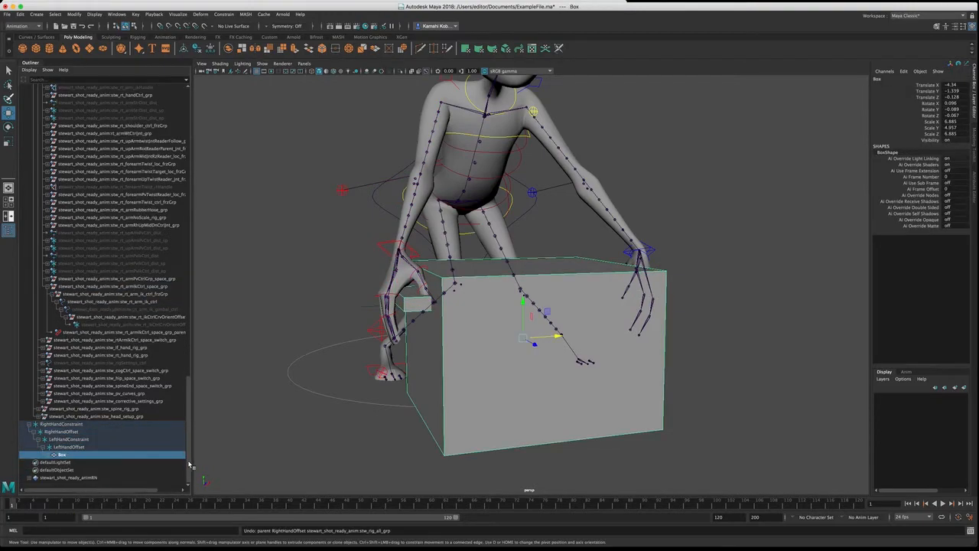
Step: Unparent Box and the LeftHandOffset locator so both sit at world level
left_click(60, 448)
left_click(61, 455)
key("shift+p")
left_click(62, 448)
key("shift+p")
Step: Unparent the LeftHandConstraint and RightHandOffset locators so all hand locators are separate at world level
left_click(69, 441)
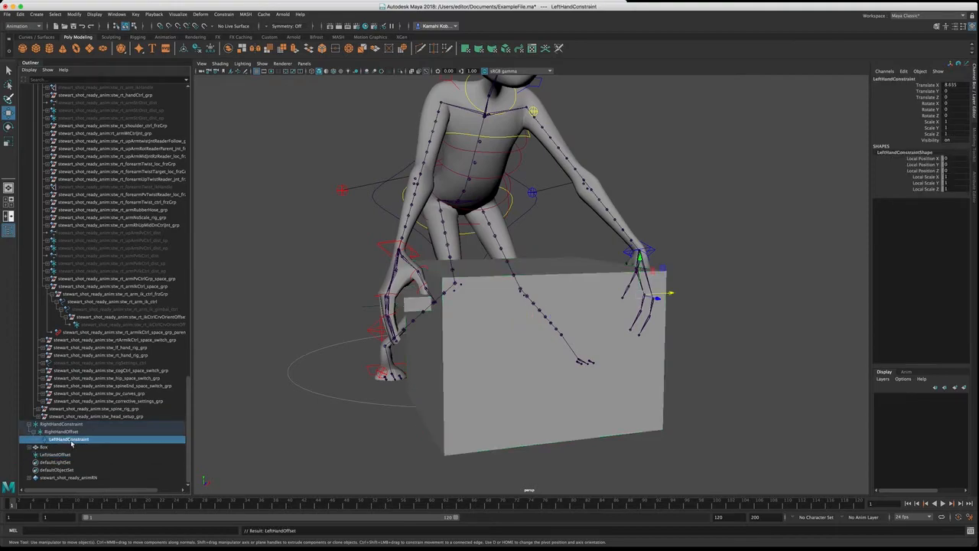
key("shift+p")
left_click(66, 432)
key("shift+p")
left_click(64, 424)
key("shift+p")
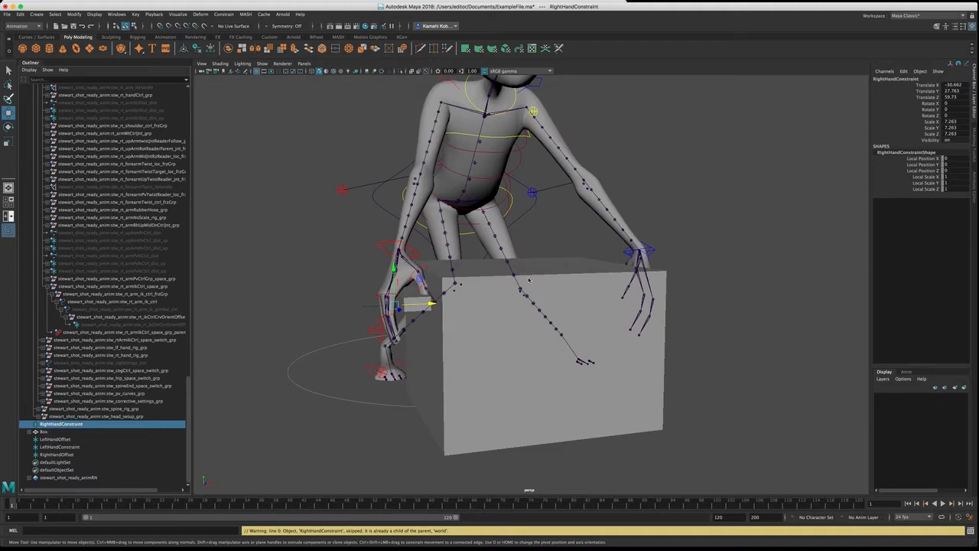
Step: Parent RightHandConstraint under RightHandOffset and LeftHandConstraint under LeftHandOffset
left_click(58, 454)
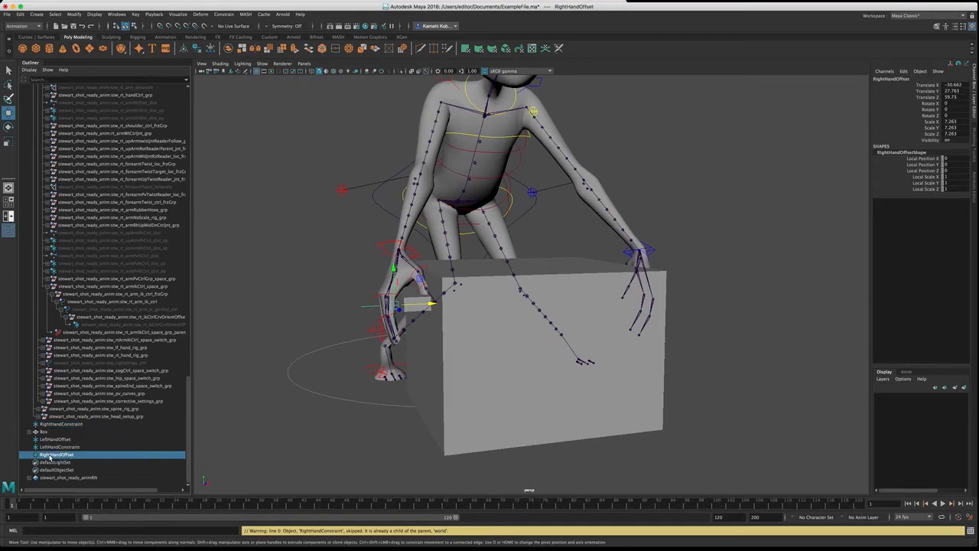
left_click_drag(58, 423, 61, 454)
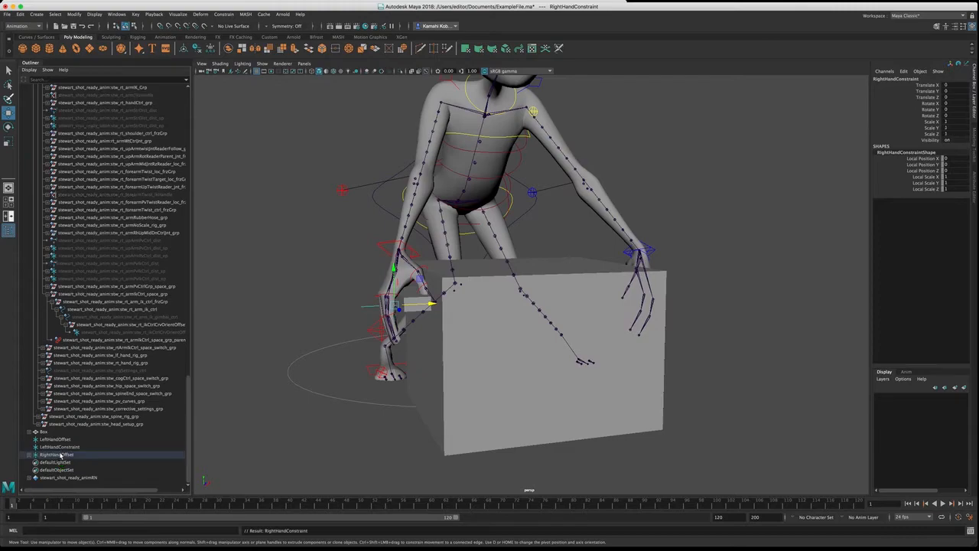
left_click(55, 440)
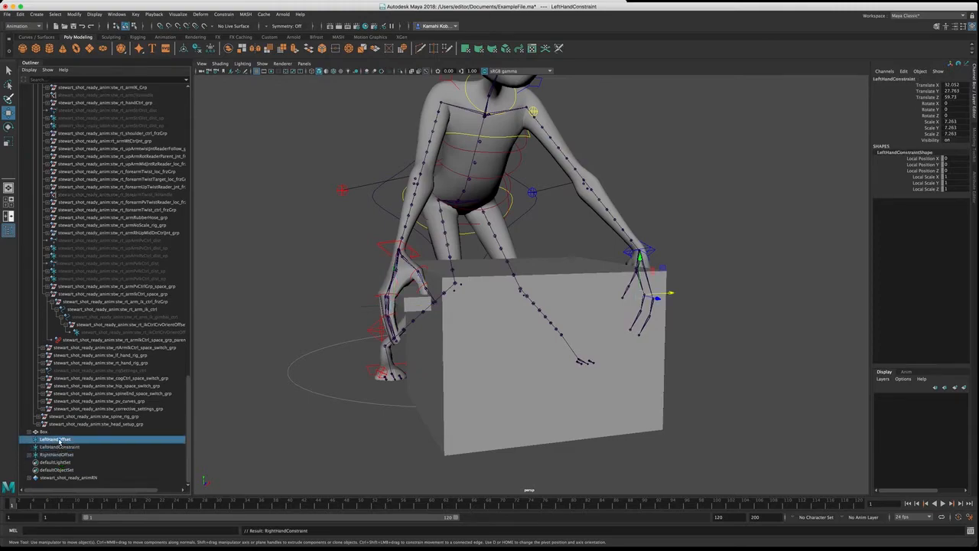
left_click_drag(52, 449, 53, 444)
left_click(50, 455)
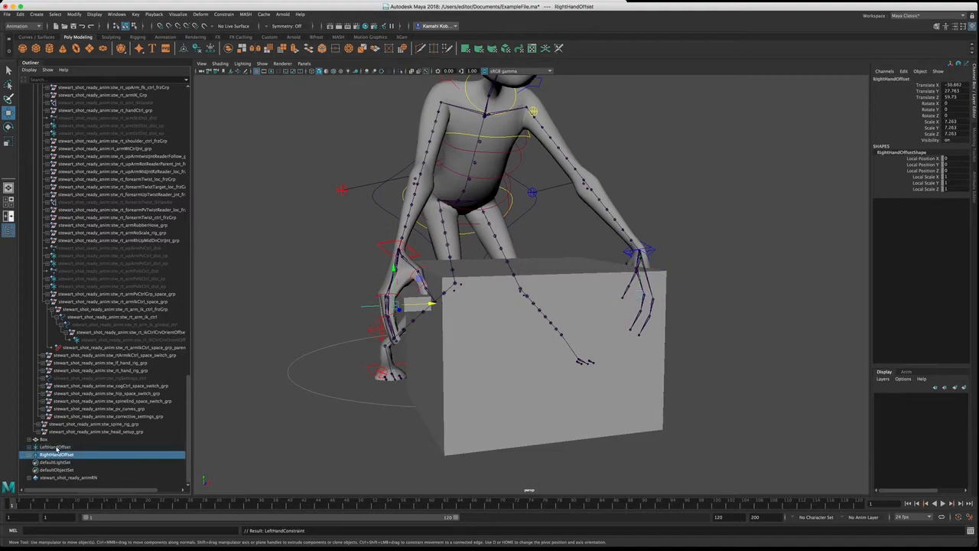
left_click(52, 447)
left_click(42, 440)
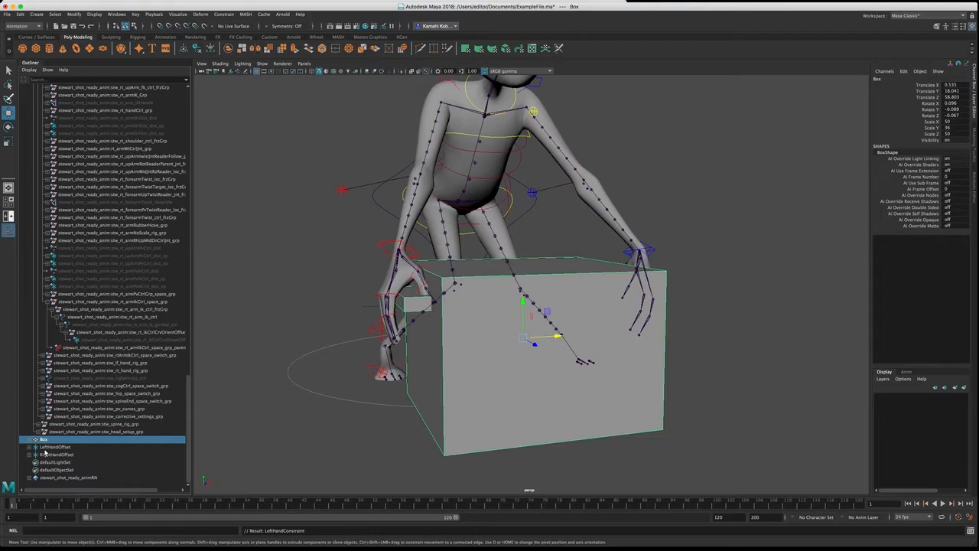
Step: Create a new locator and move it forward along Z towards the front of the box
left_click_drag(717, 300, 640, 320, "alt")
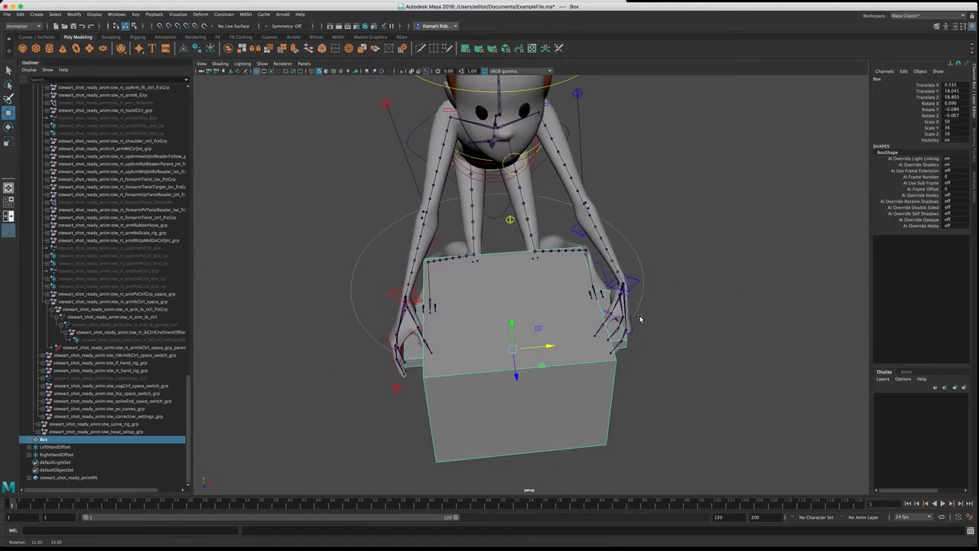
left_click(641, 320)
left_click(37, 15)
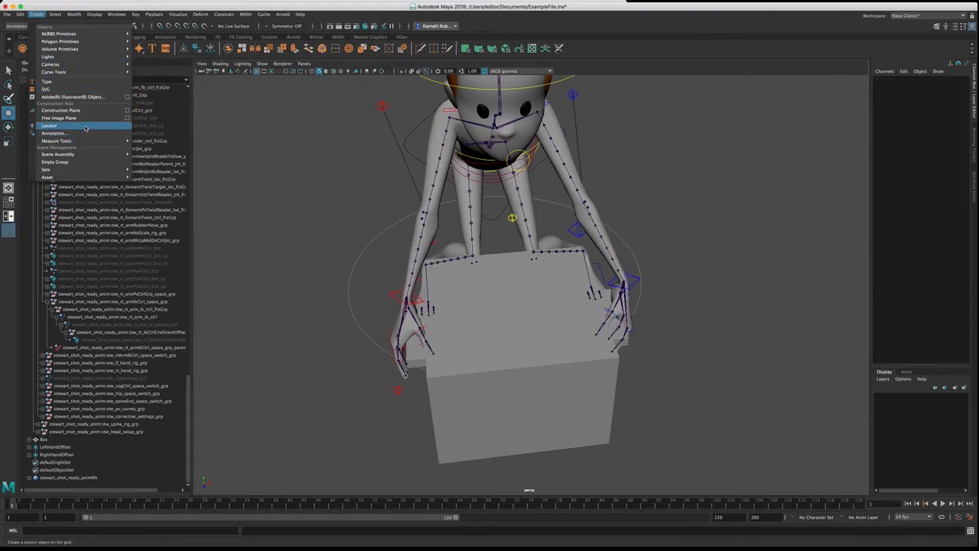
left_click(53, 126)
left_click_drag(505, 303, 515, 399)
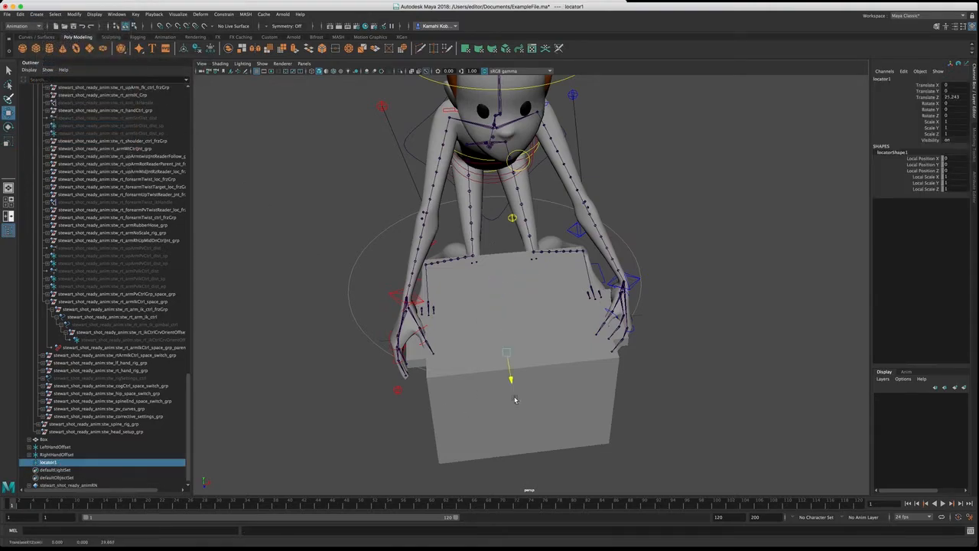
left_click_drag(520, 452, 519, 451)
Step: Scale the new locator uniformly to about 29.6 and centre it beneath the box at about 58.6 in Translate Z
key("r")
left_click_drag(518, 409, 678, 396)
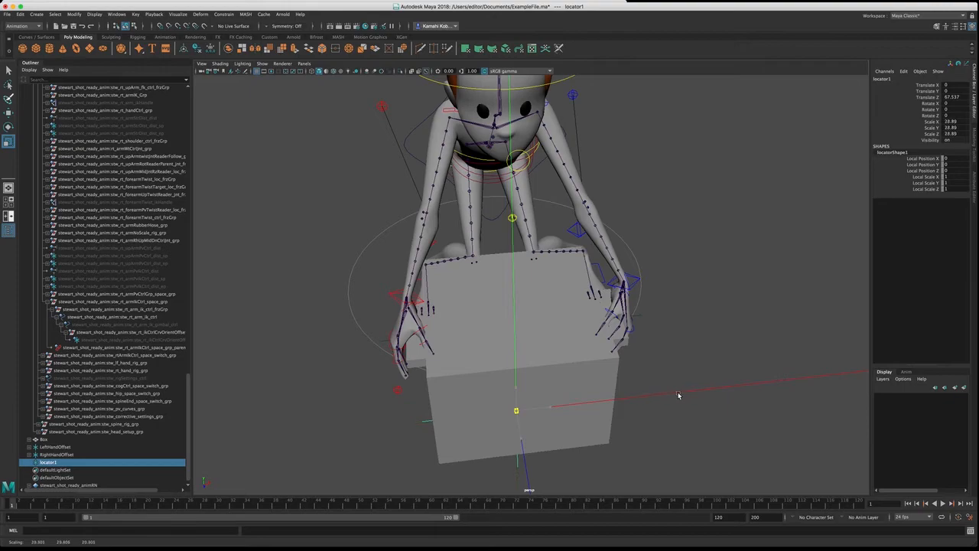
left_click_drag(505, 454, 604, 421, "alt")
key("w")
left_click_drag(646, 361, 616, 365)
Step: Rename the new locator beneath the box as BoxMaster
double_click(885, 79)
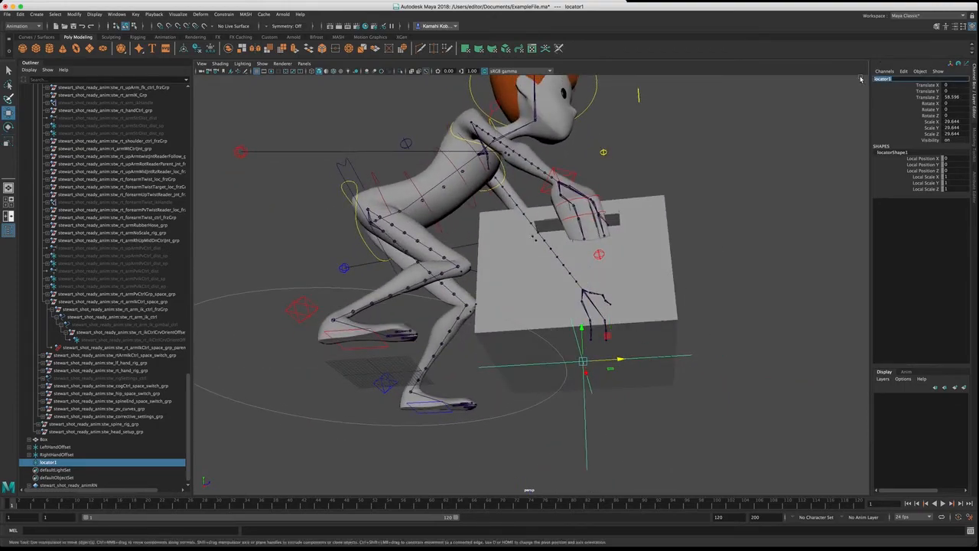
type("BoxMaster")
key("Return")
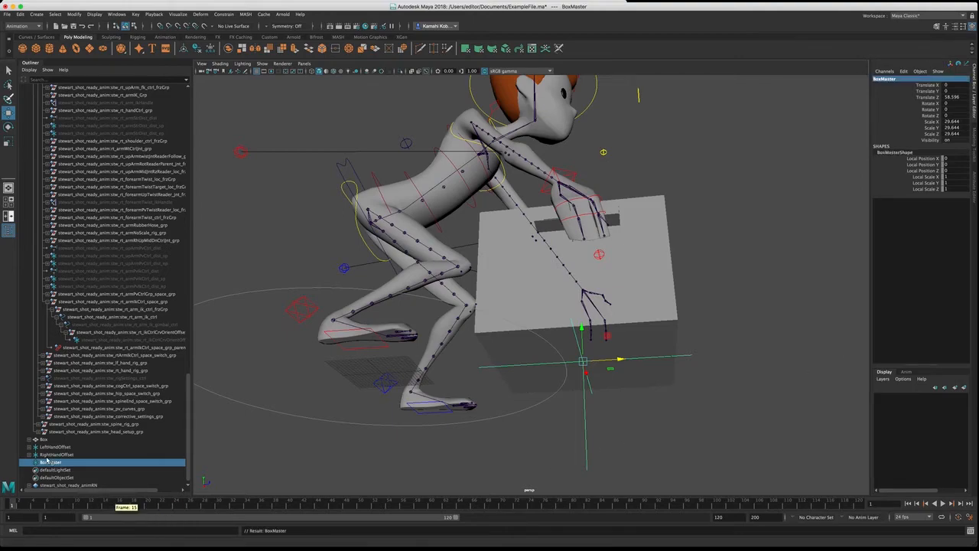
Step: Parent the RightHandOffset and LeftHandOffset locators under BoxMaster
left_click(57, 454)
left_click(55, 446, "shift")
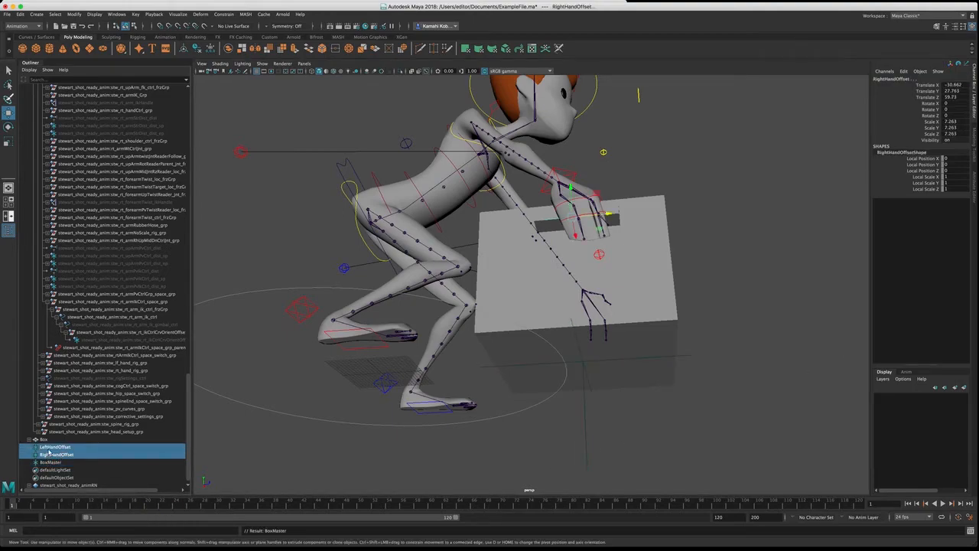
middle_click_drag(49, 453, 53, 462)
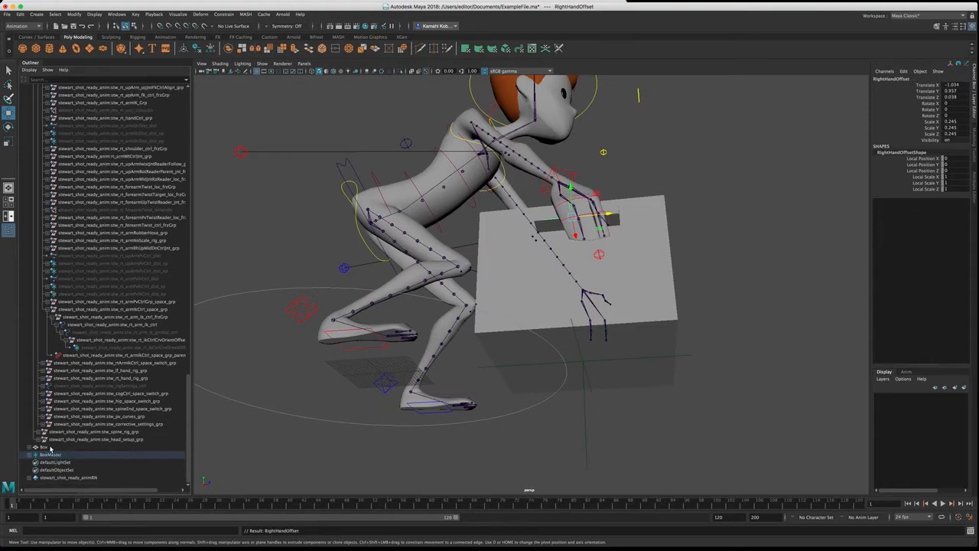
Step: Test-rotate the BoxMaster locator with the two hand offsets beneath it, and undo the rotation
left_click(51, 454)
key("e")
left_click_drag(596, 354, 581, 361)
key("ctrl+z")
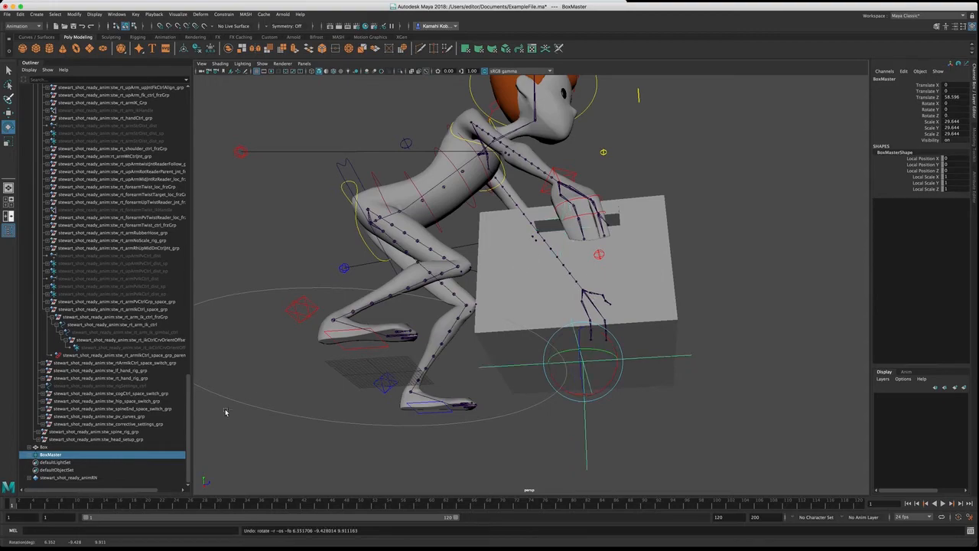
Step: Parent Box under the BoxMaster locator
left_click(46, 447)
middle_click_drag(49, 455, 51, 454)
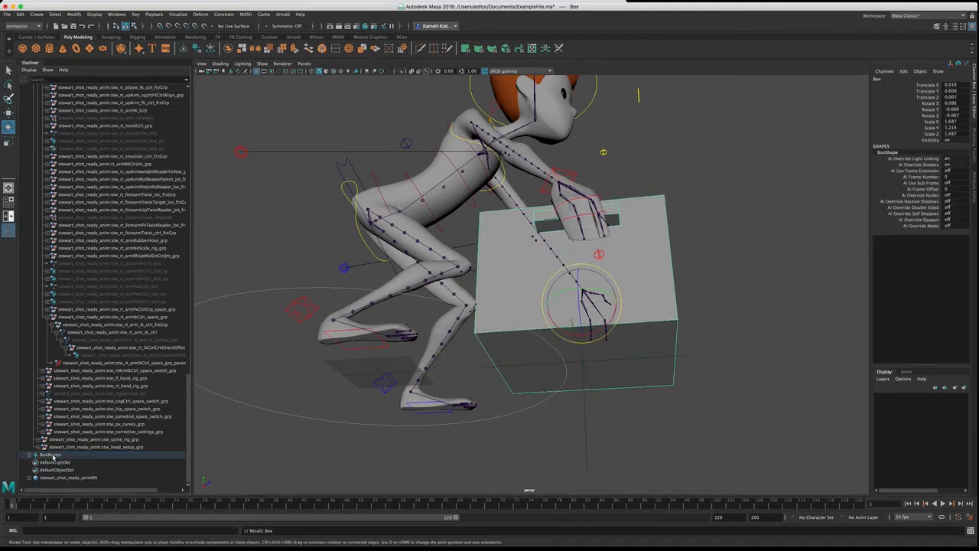
Step: Test-rotate BoxMaster together with Box and the hand locators, and undo the test rotation
left_click(64, 455)
mouse_move(591, 350)
left_mouse_down()
mouse_move(579, 349)
mouse_move(590, 339)
mouse_move(596, 347)
left_mouse_up()
key("ctrl+z")
key("ctrl+z")
key("ctrl+z")
key("ctrl+z")
key("ctrl+z")
key("ctrl+z")
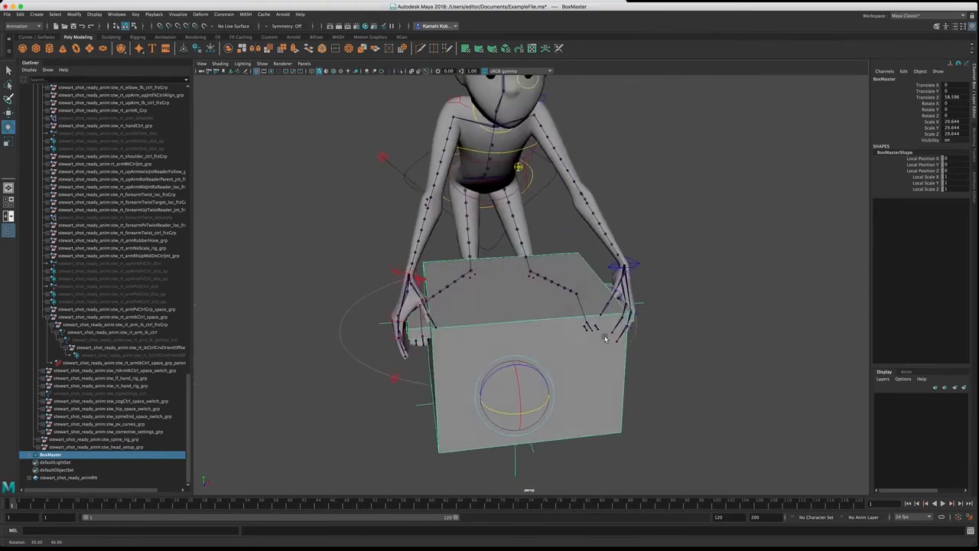
key("shift+z")
Step: Parent-constrain the right arm IK control to the RightHandConstraint locator with Maintain offset on
left_click(388, 420)
left_click_drag(361, 427, 383, 410, "alt")
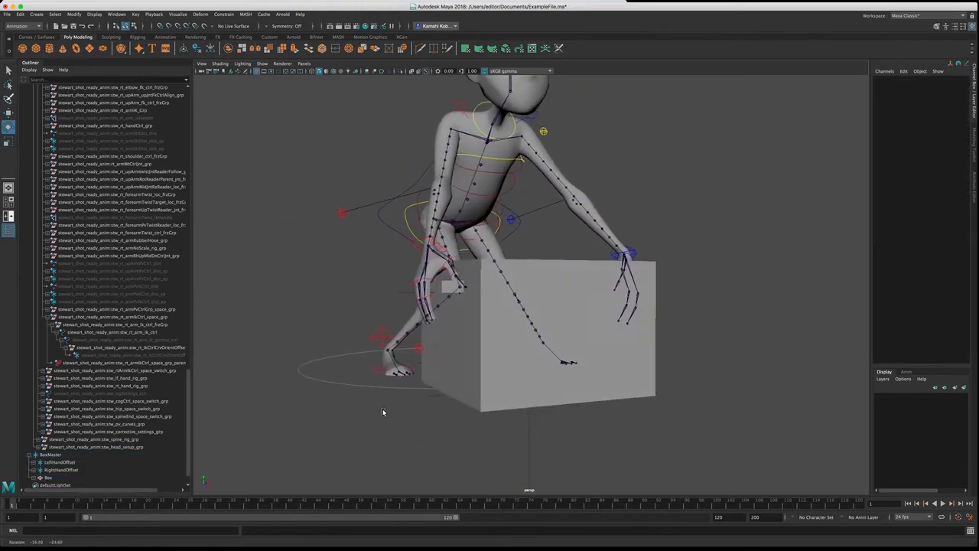
left_click(33, 471)
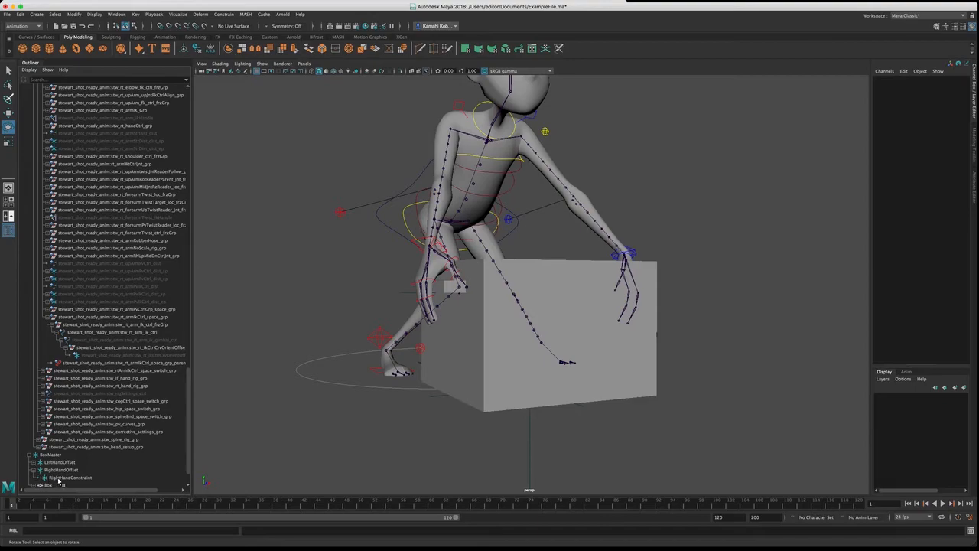
left_click(69, 477)
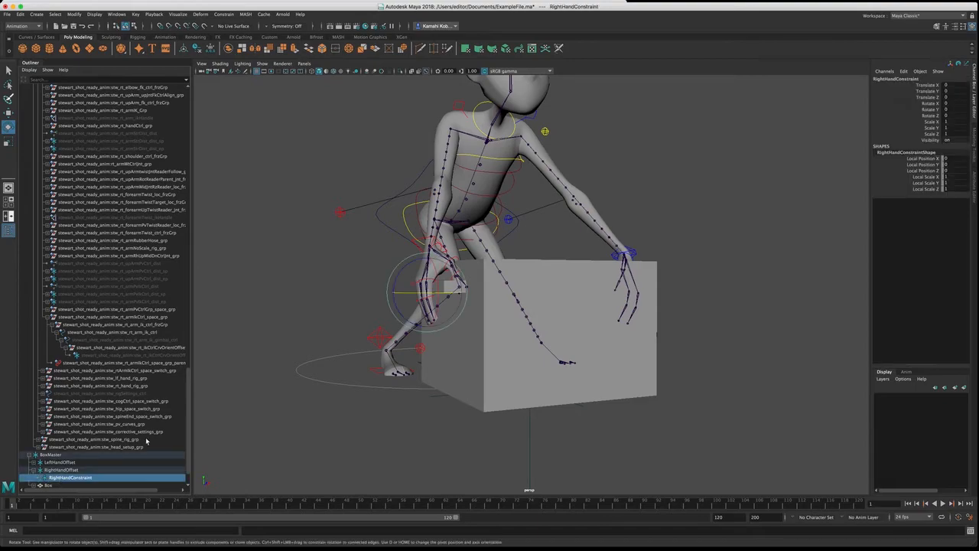
left_click_drag(419, 249, 404, 252, "alt")
left_click(405, 254)
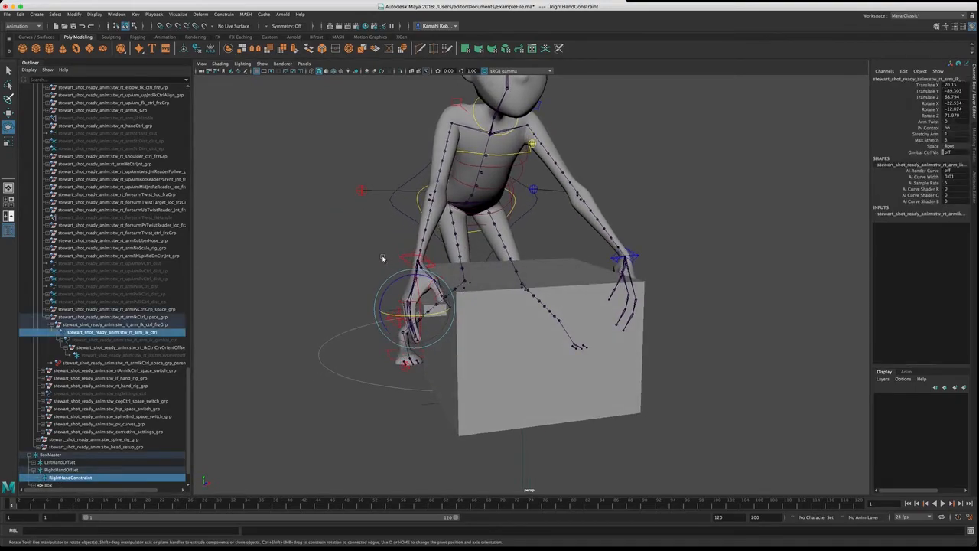
left_click(230, 19)
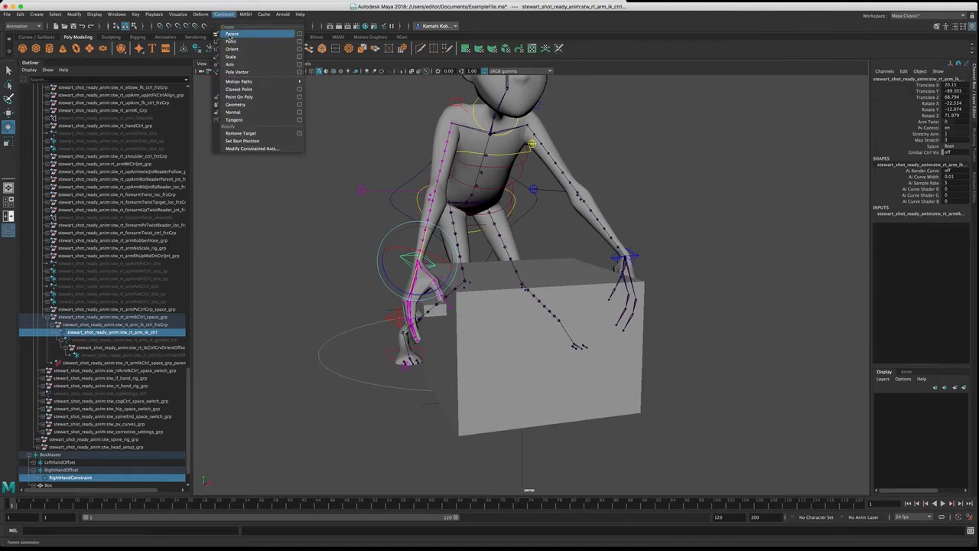
left_click(287, 40)
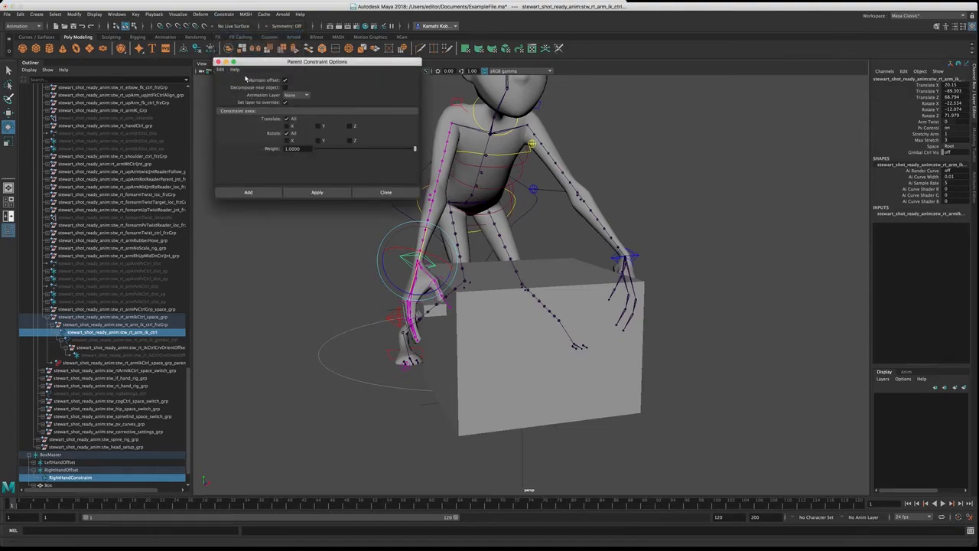
left_click(317, 192)
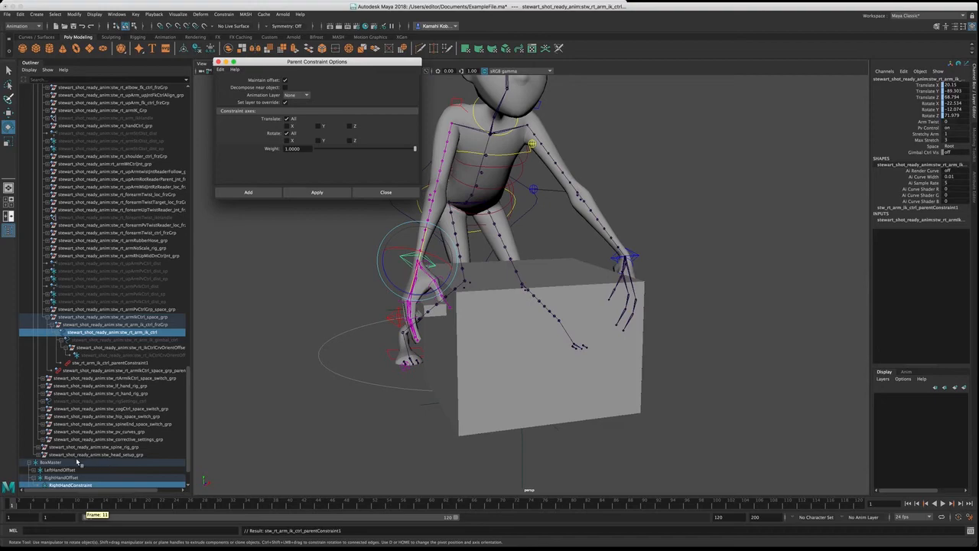
Step: Parent-constrain the left arm IK control to the LeftHandConstraint locator with Maintain offset on
left_click(32, 470)
left_click(33, 470)
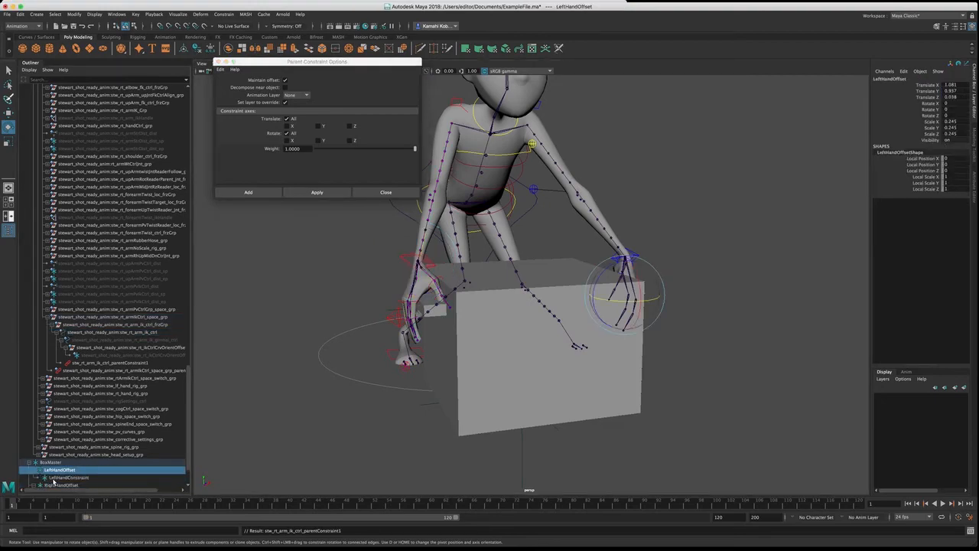
left_click(54, 479)
left_click_drag(542, 330, 453, 337, "alt")
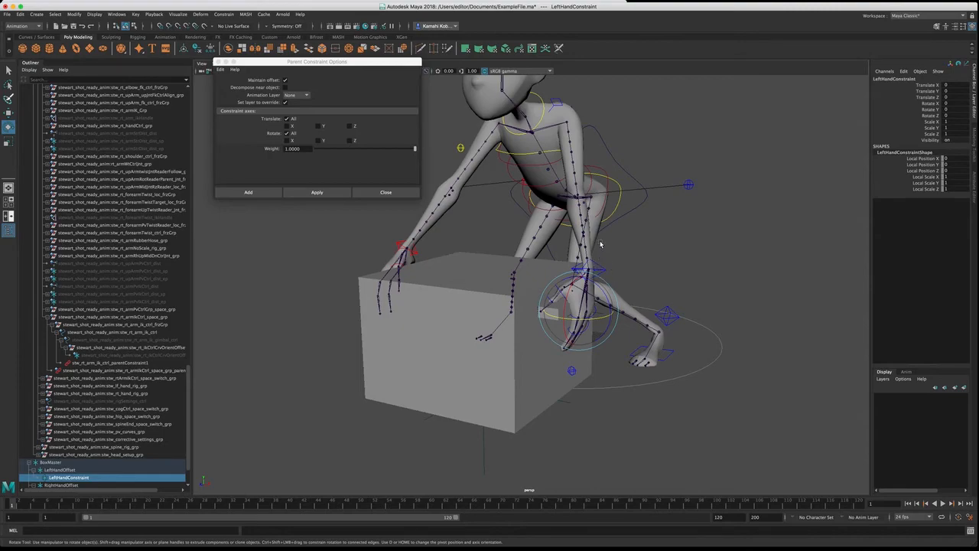
left_click(601, 266, "shift")
left_click(332, 192)
Step: Raise BoxMaster off the ground together with the box and hands, and test-rotate it before undoing the rotation
left_click(332, 297)
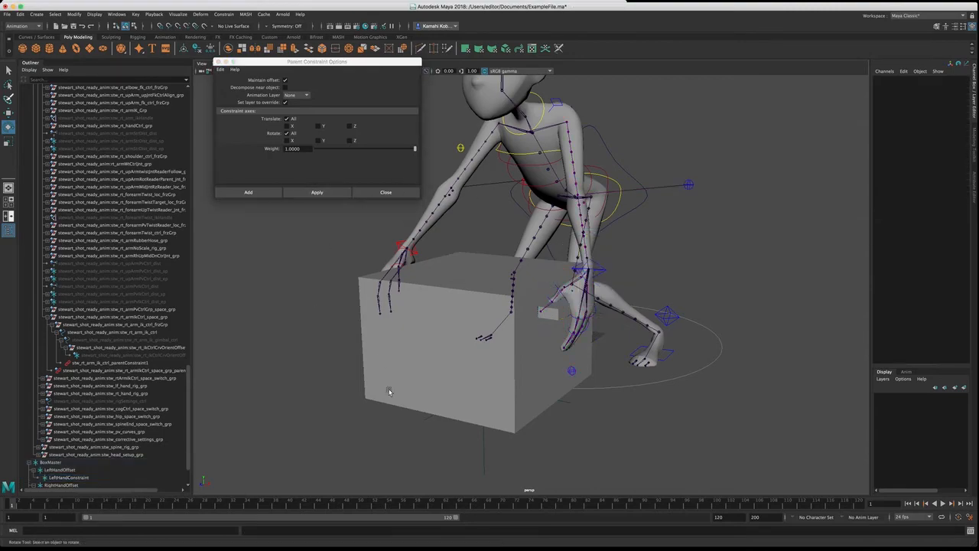
left_click(484, 472)
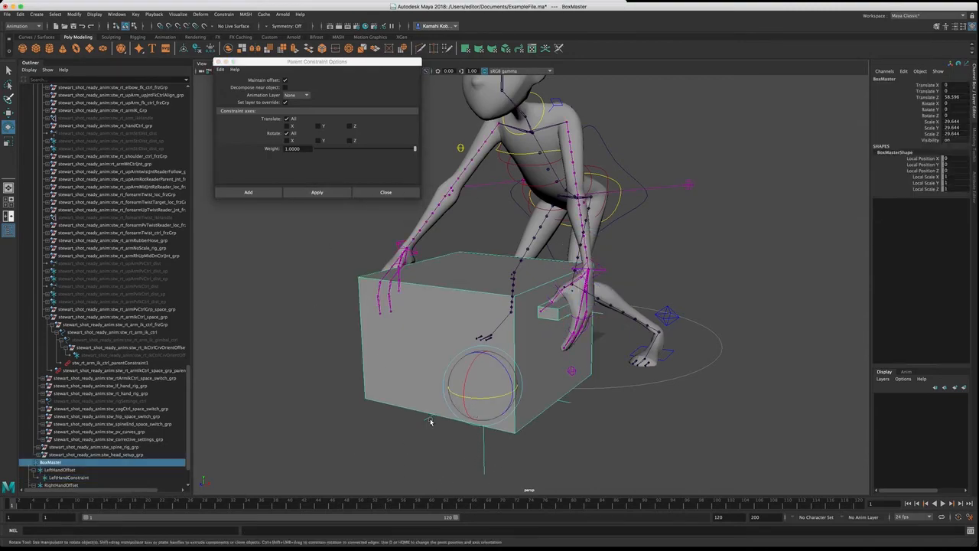
key("w")
left_click_drag(484, 366, 465, 307)
key("e")
key("super+z")
Step: Rotate the LeftHandOffset locator to about -6.4 degrees in Z and close the Parent Constraint options
left_click(61, 469)
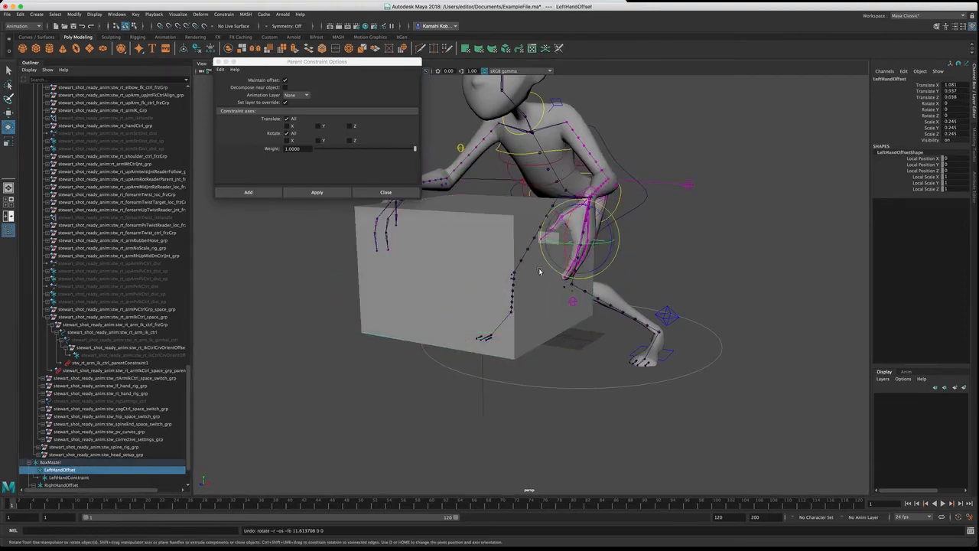
mouse_move(606, 223)
left_mouse_down()
mouse_move(610, 242)
mouse_move(556, 244)
mouse_move(591, 213)
left_mouse_up()
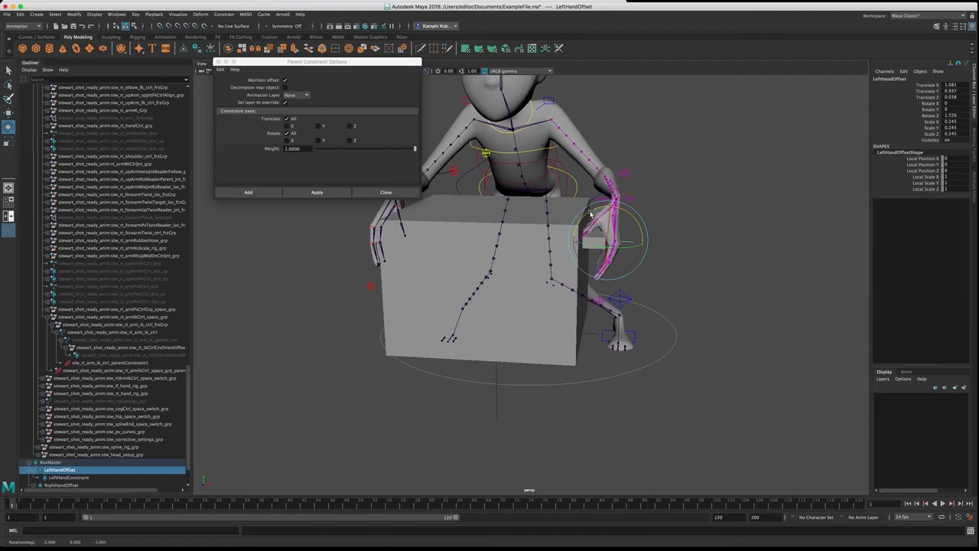
scroll(570, 267, "down", 3)
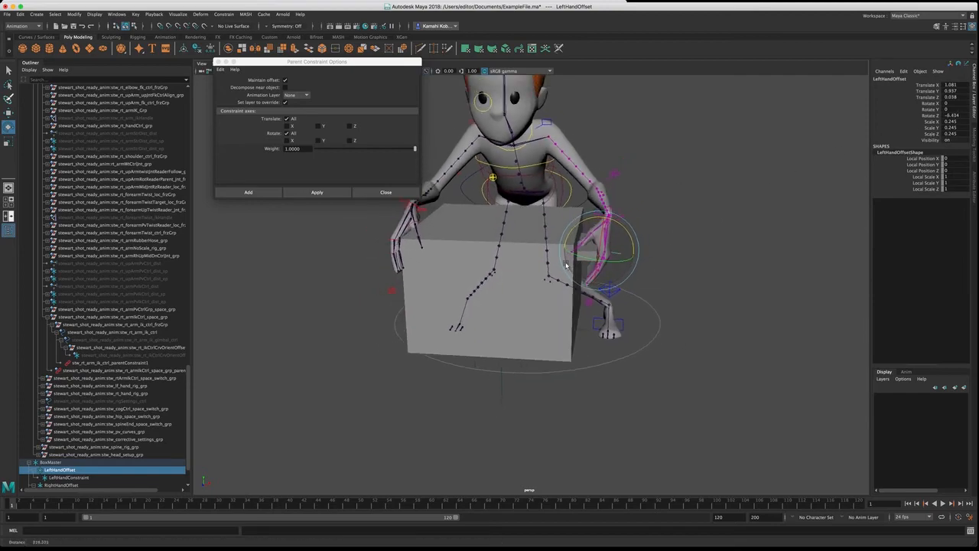
left_click(394, 192)
Step: Turn off Skeleton Vis on the character's root control and clear the selection
scroll(366, 255, "down", 2)
left_click_drag(366, 255, 656, 232, "alt")
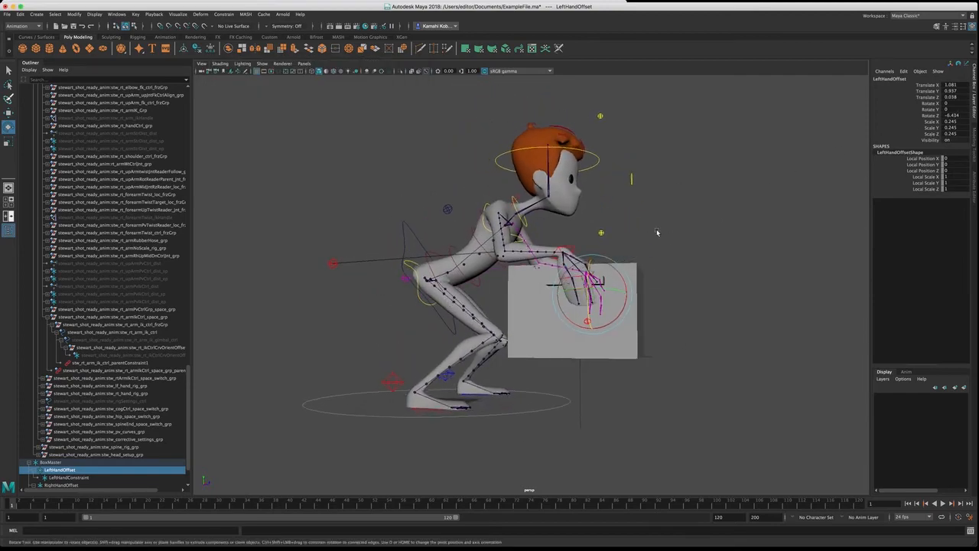
left_click(523, 419)
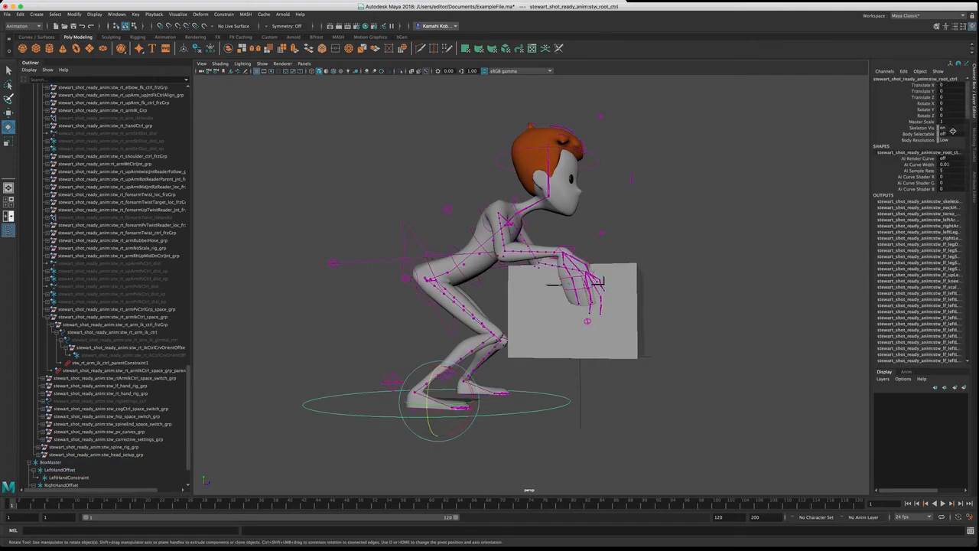
left_click(953, 128)
type("0")
key("Return")
left_click_drag(634, 287, 577, 301, "alt")
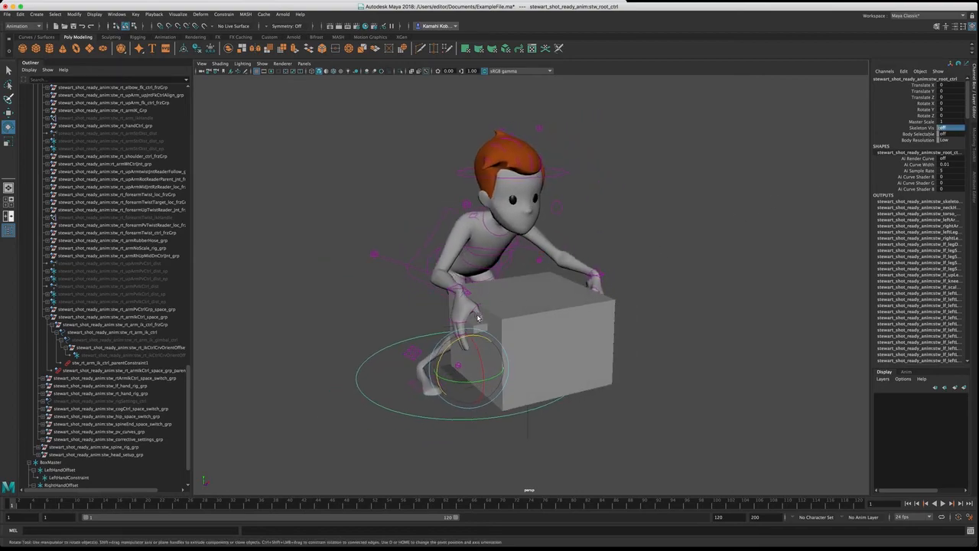
left_click(702, 279)
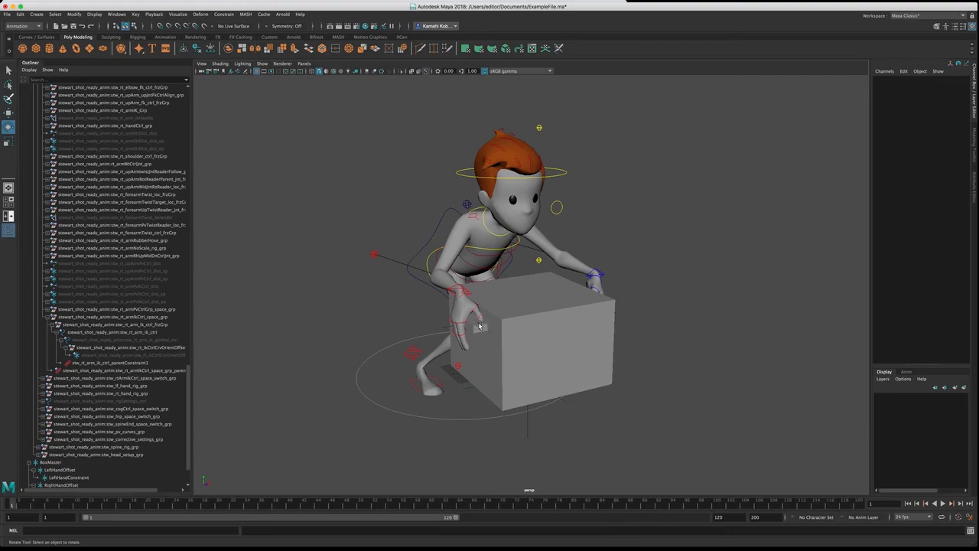
Step: Check the placement of both hands on the box and save the scene
left_click_drag(477, 328, 461, 303, "alt")
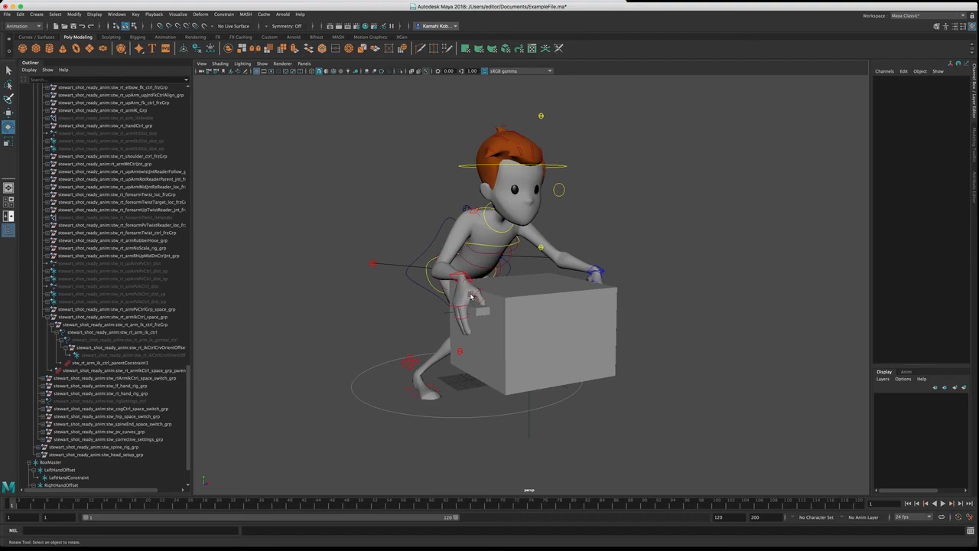
left_click_drag(517, 284, 495, 285, "alt")
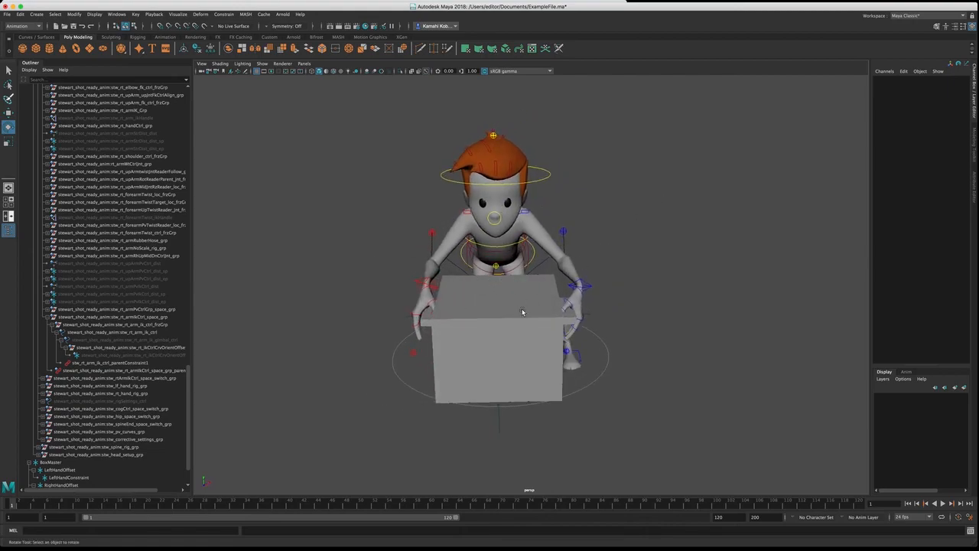
left_click_drag(402, 288, 482, 280, "alt")
key("super+s")
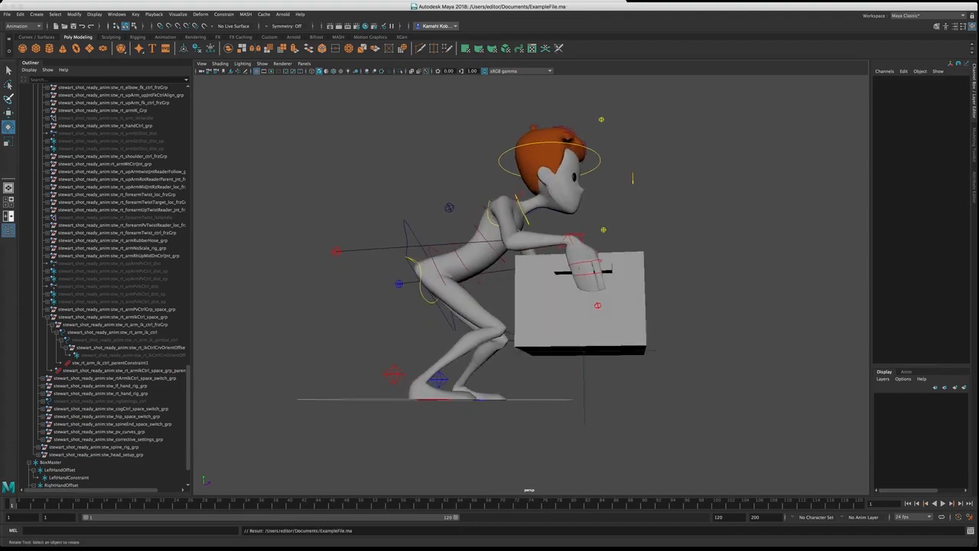